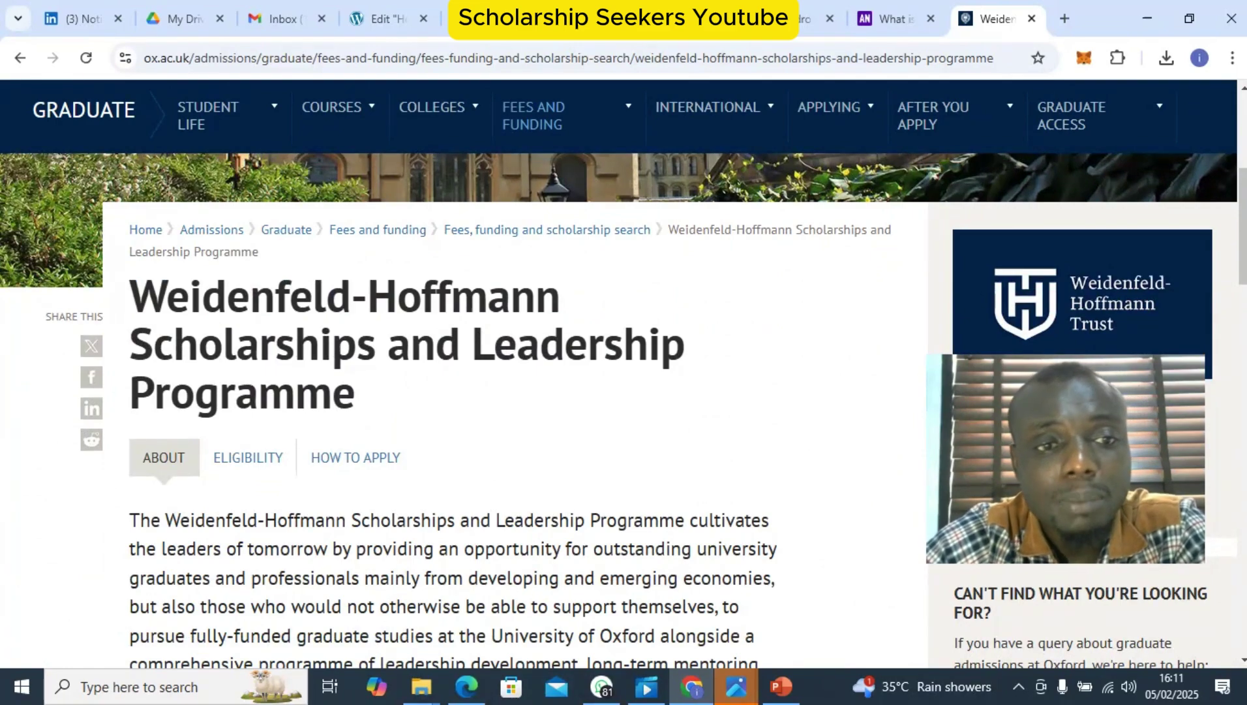
# - Skim the scholarship's About page from the introduction down to the Scholarship outcomes section
pyautogui.scroll(-1, 624, 411)
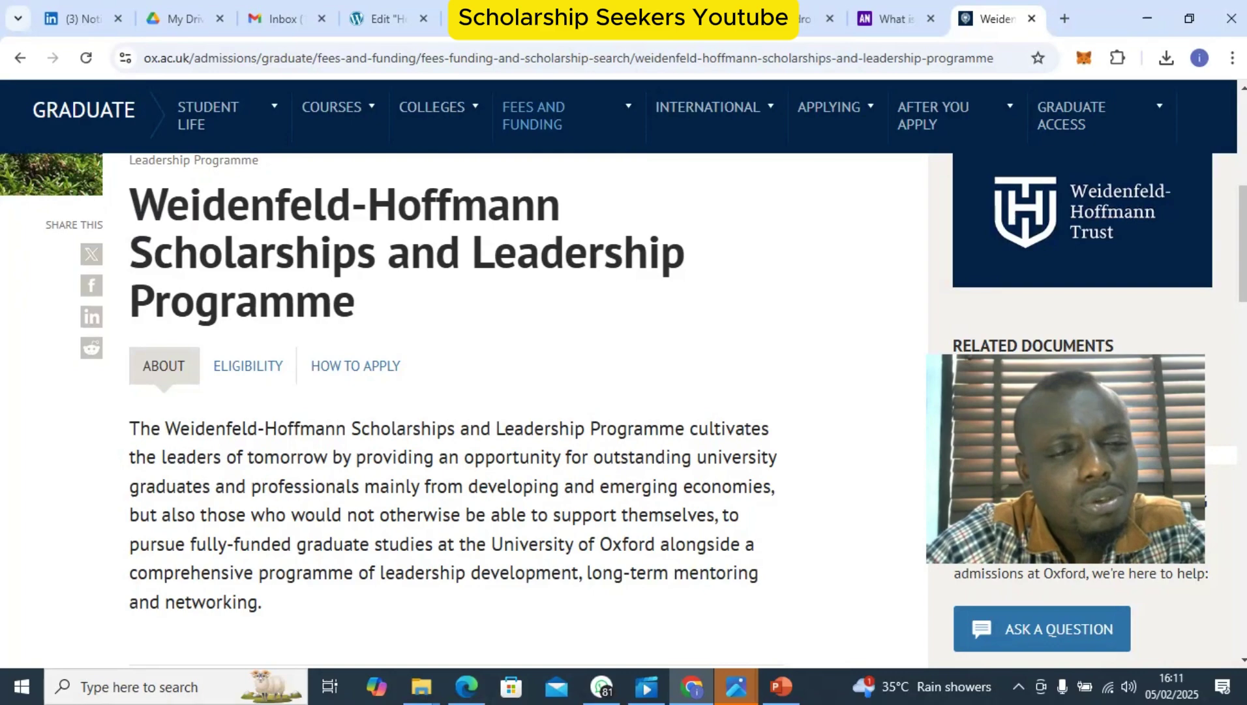
pyautogui.scroll(-10, 624, 409)
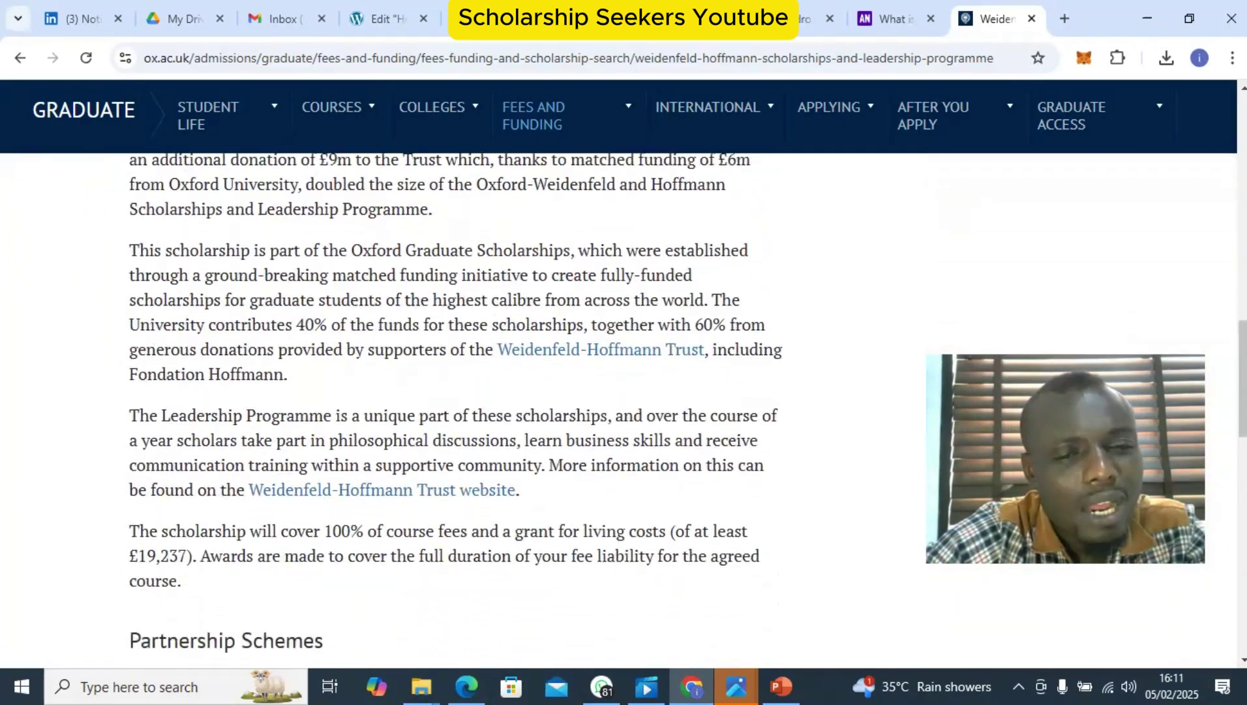
pyautogui.scroll(-7, 623, 409)
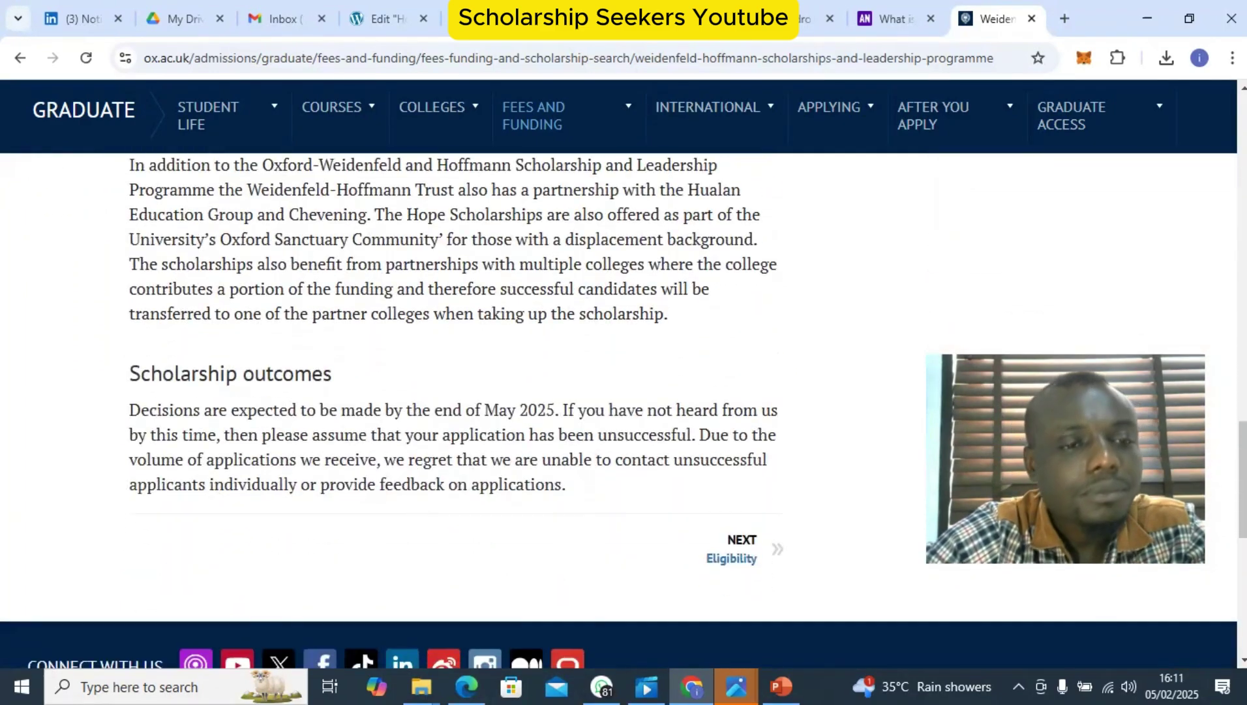
pyautogui.scroll(-5, 624, 410)
pyautogui.scroll(10, 624, 410)
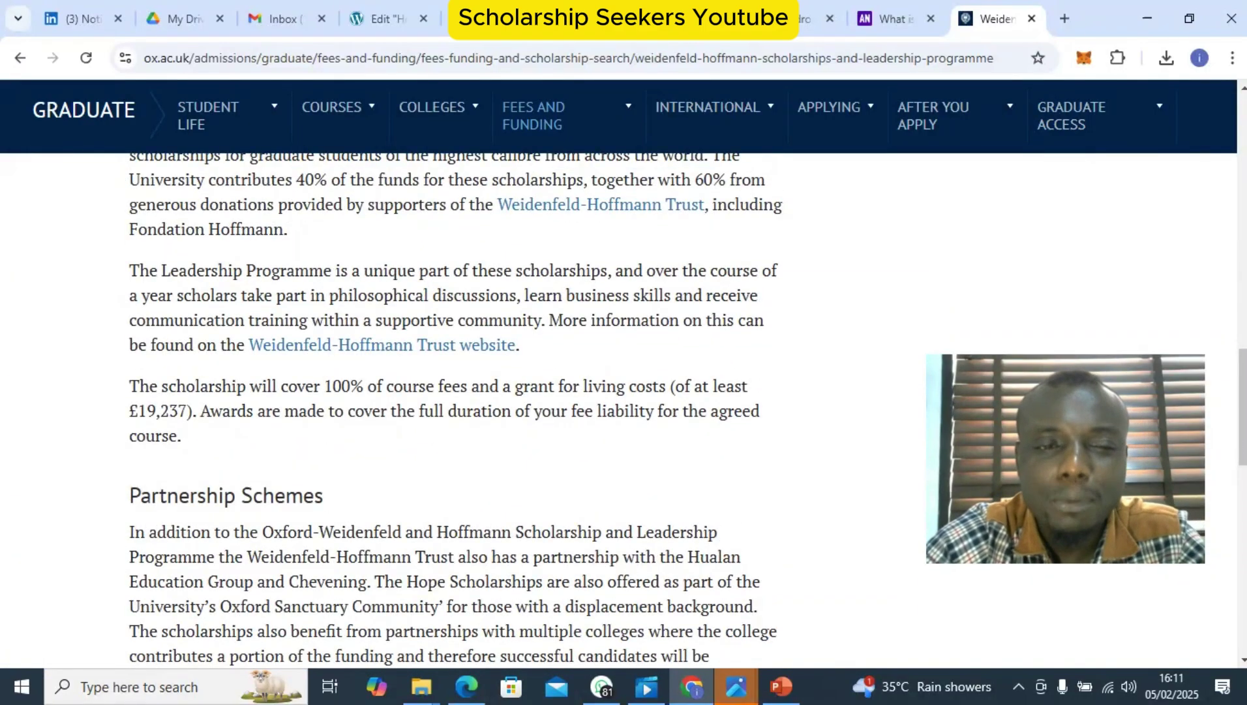
pyautogui.scroll(10, 623, 409)
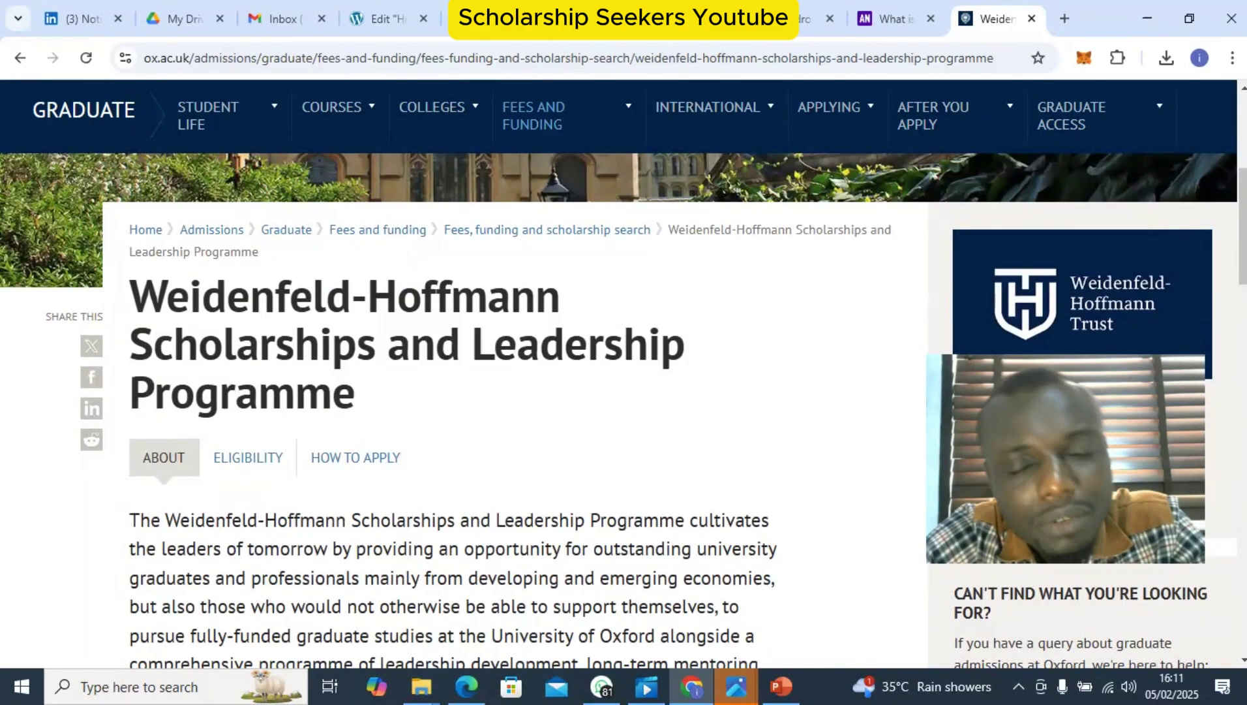
pyautogui.rightClick(418, 248)
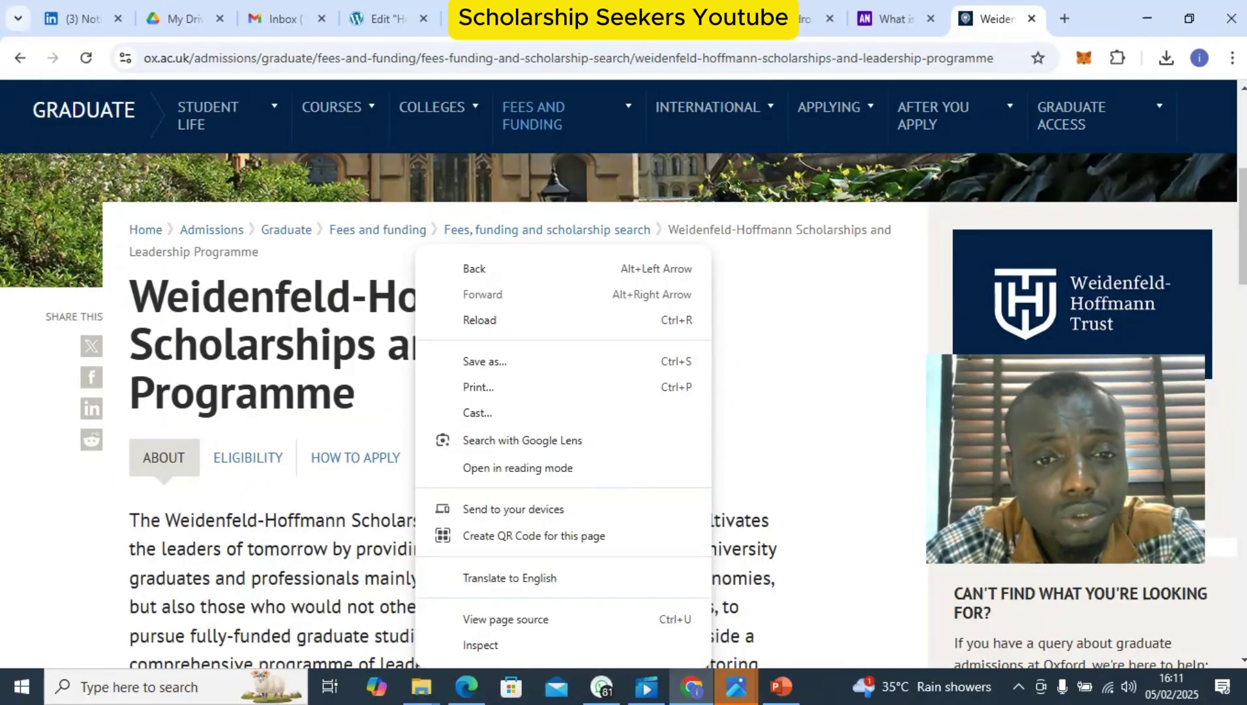
pyautogui.press('Escape')
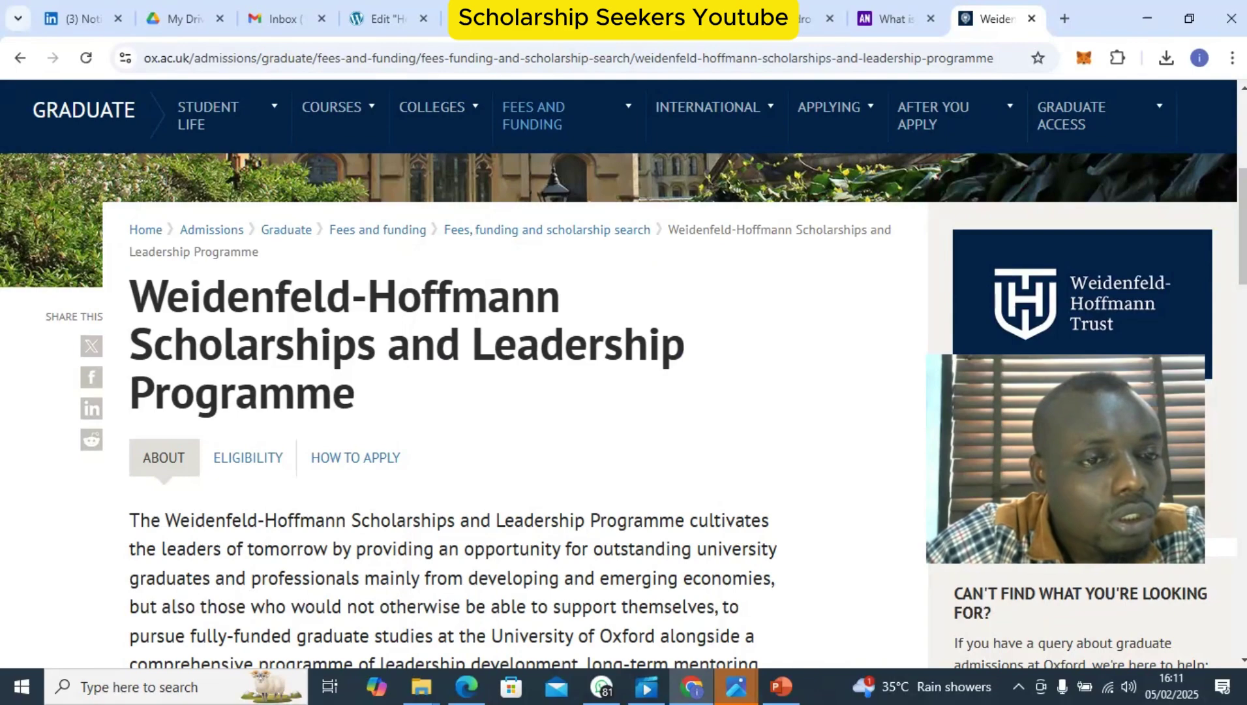
# - Read the About page's details on the programme's background, funding coverage, Partnership Schemes and decision timeline
pyautogui.scroll(-1, 457, 391)
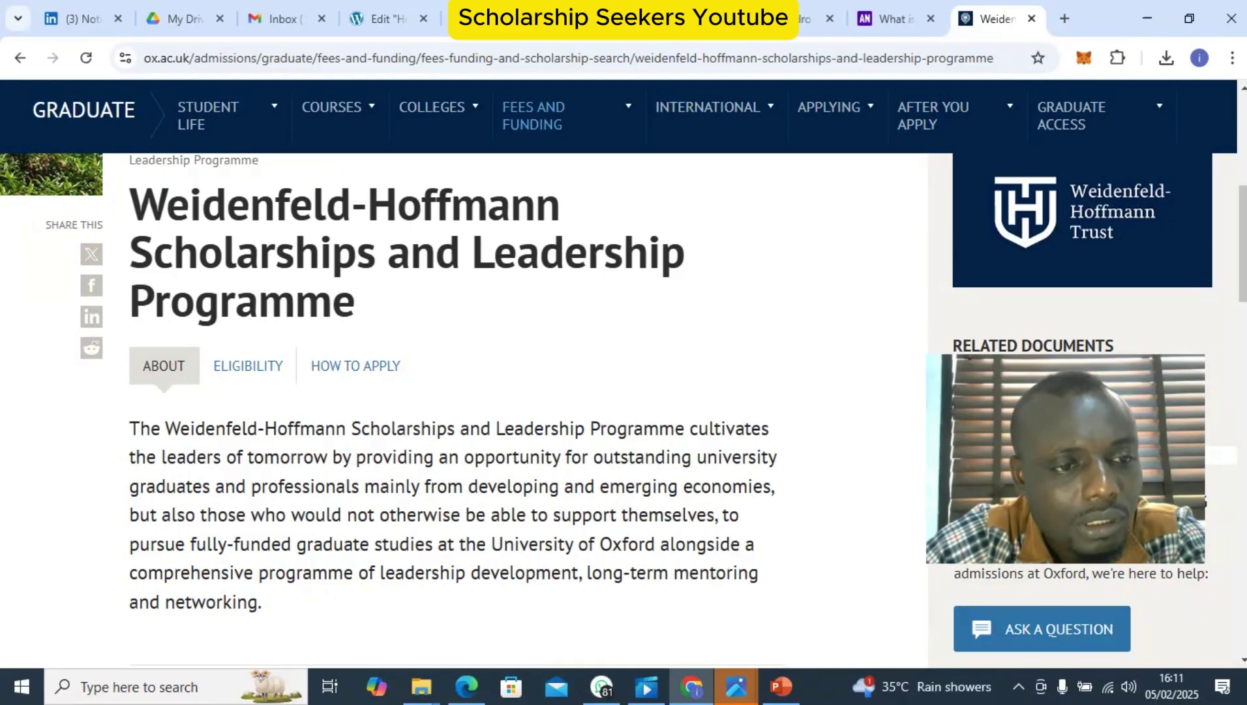
pyautogui.scroll(-5, 457, 411)
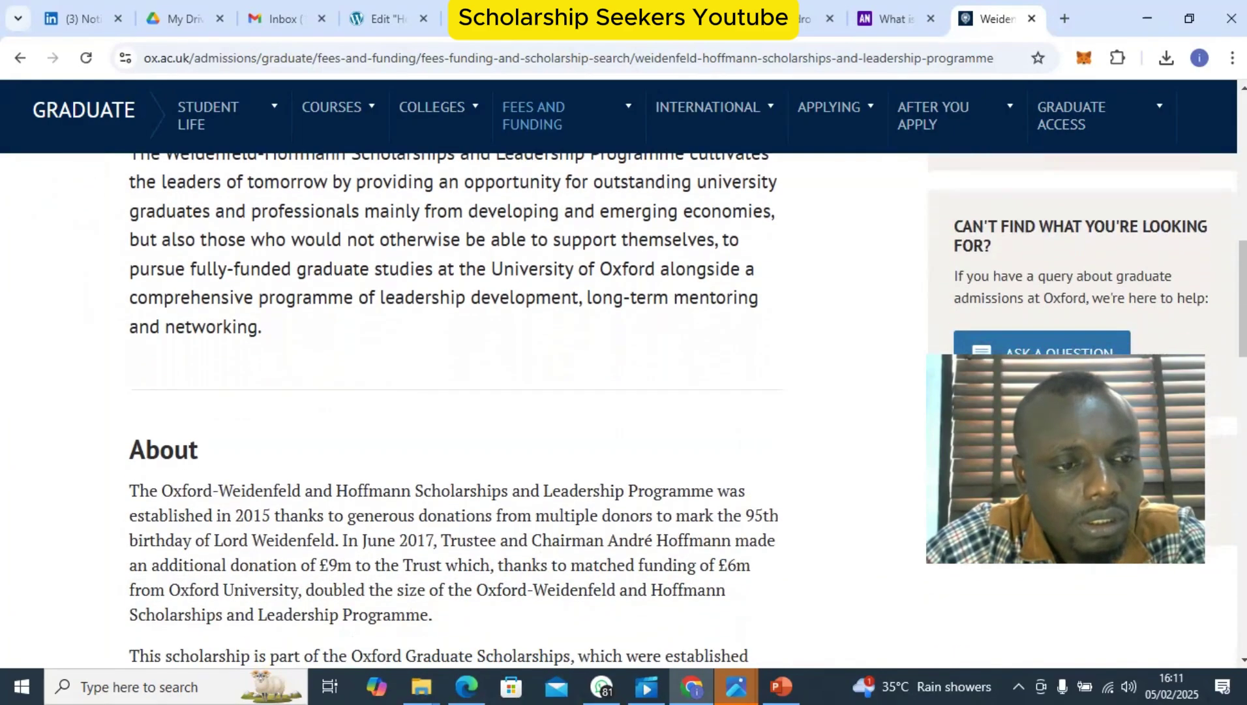
pyautogui.scroll(-2, 457, 411)
pyautogui.scroll(10, 457, 411)
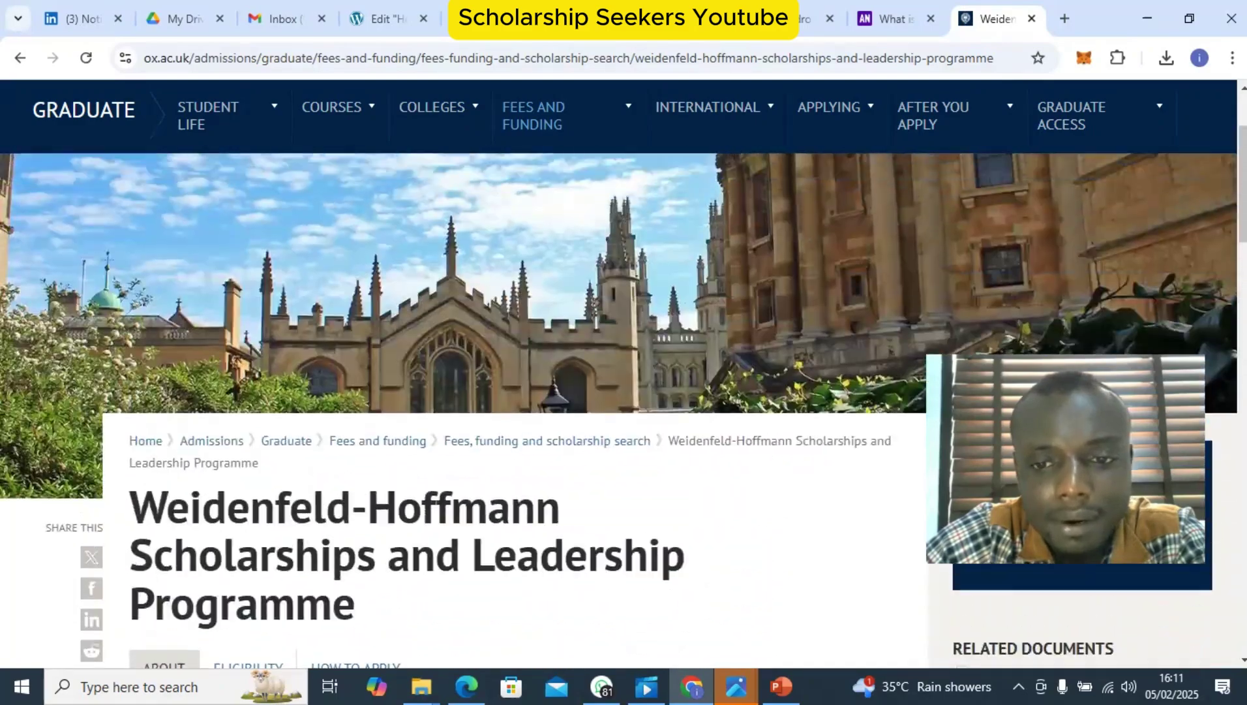
pyautogui.scroll(-8, 624, 410)
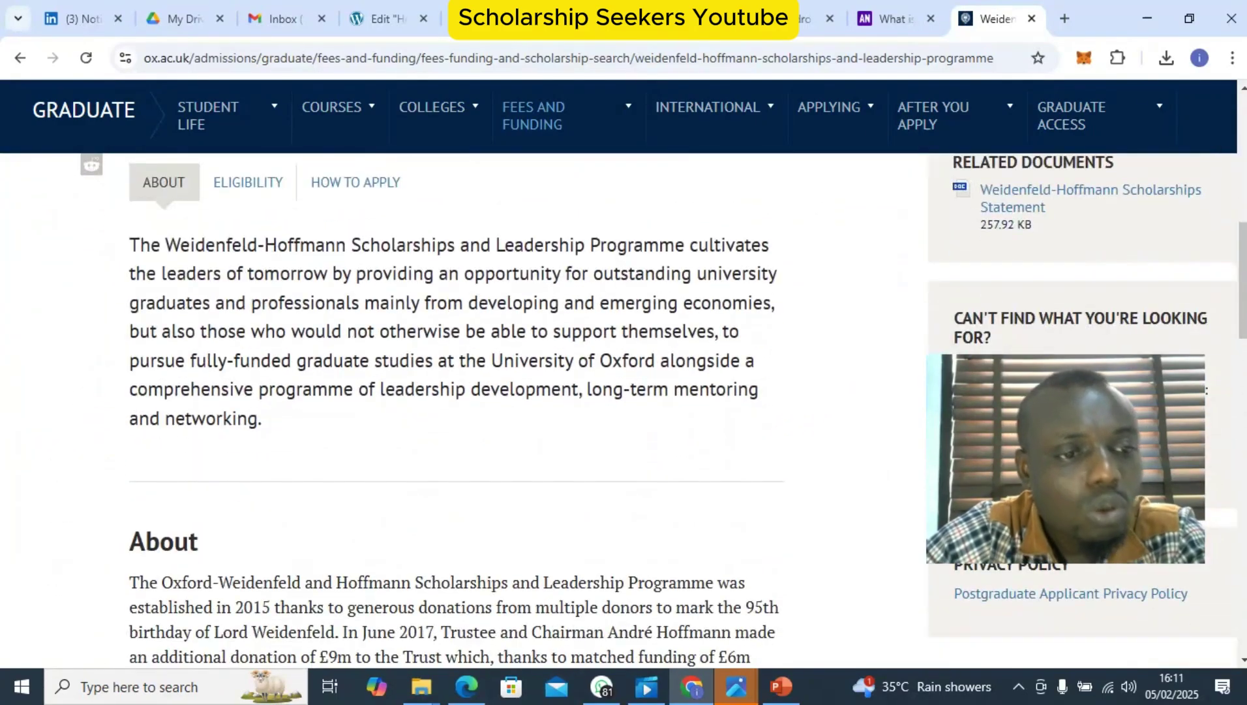
pyautogui.scroll(-15, 456, 411)
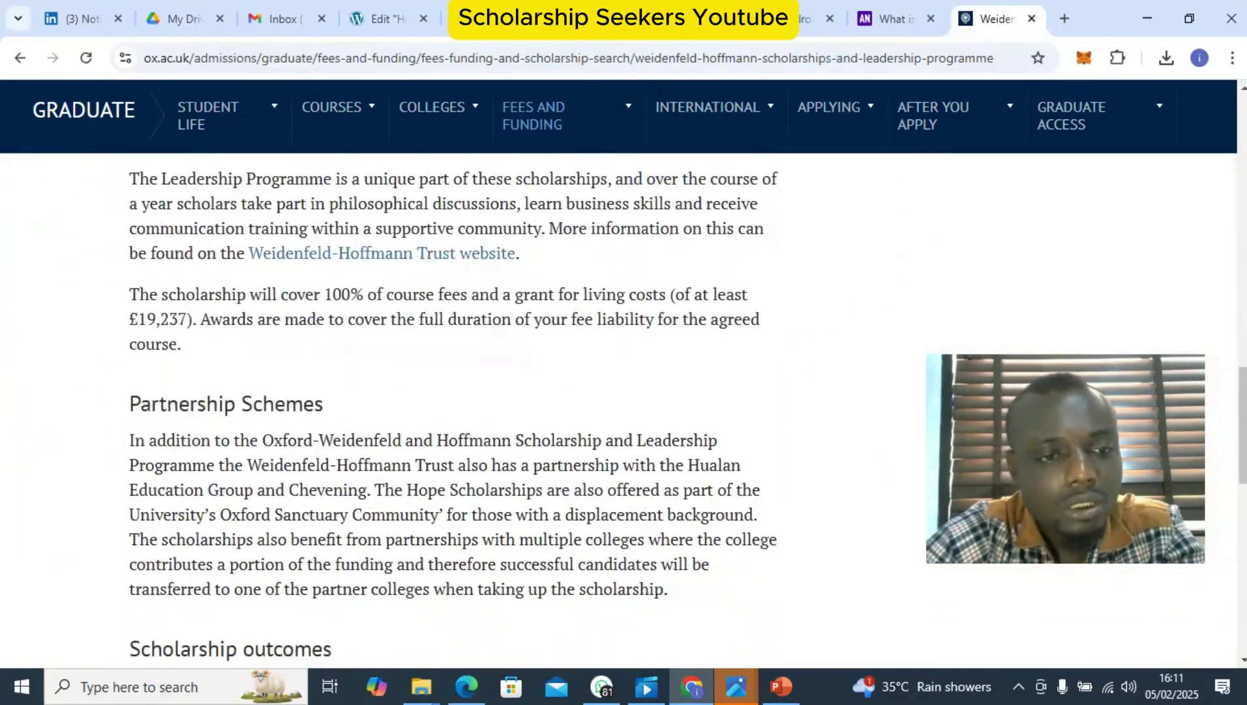
pyautogui.scroll(-3, 456, 411)
pyautogui.scroll(20, 457, 411)
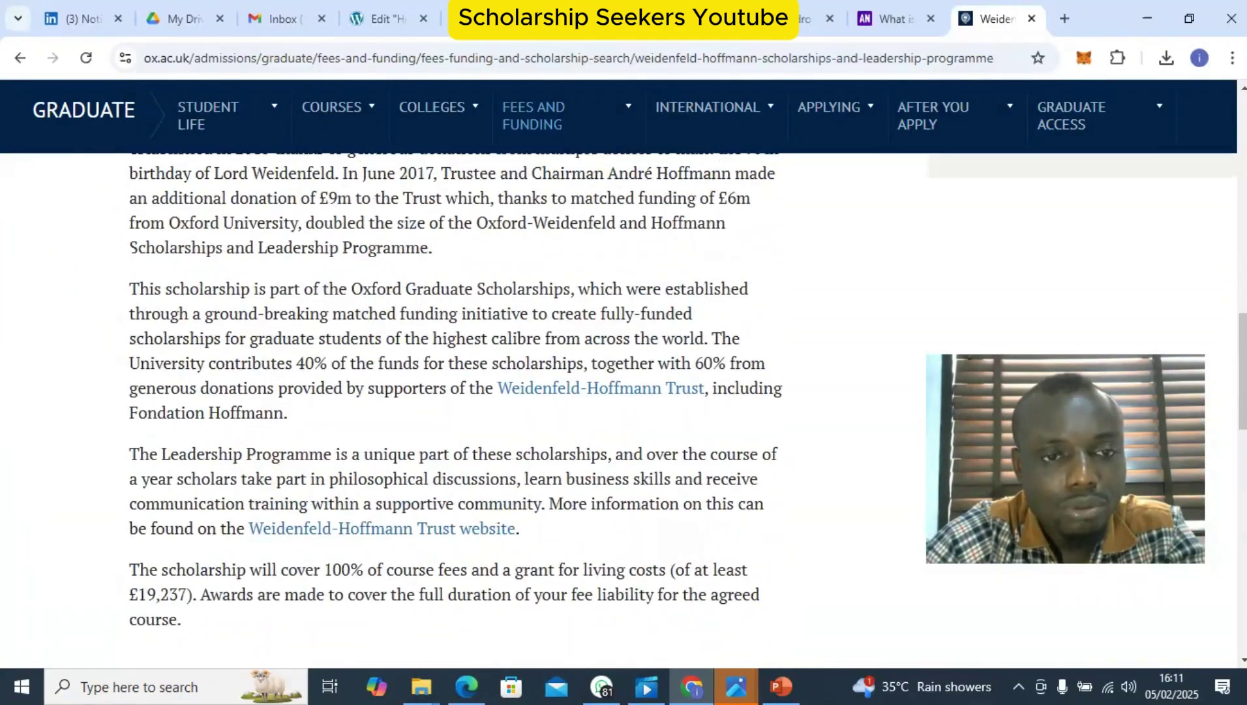
pyautogui.scroll(-12, 624, 411)
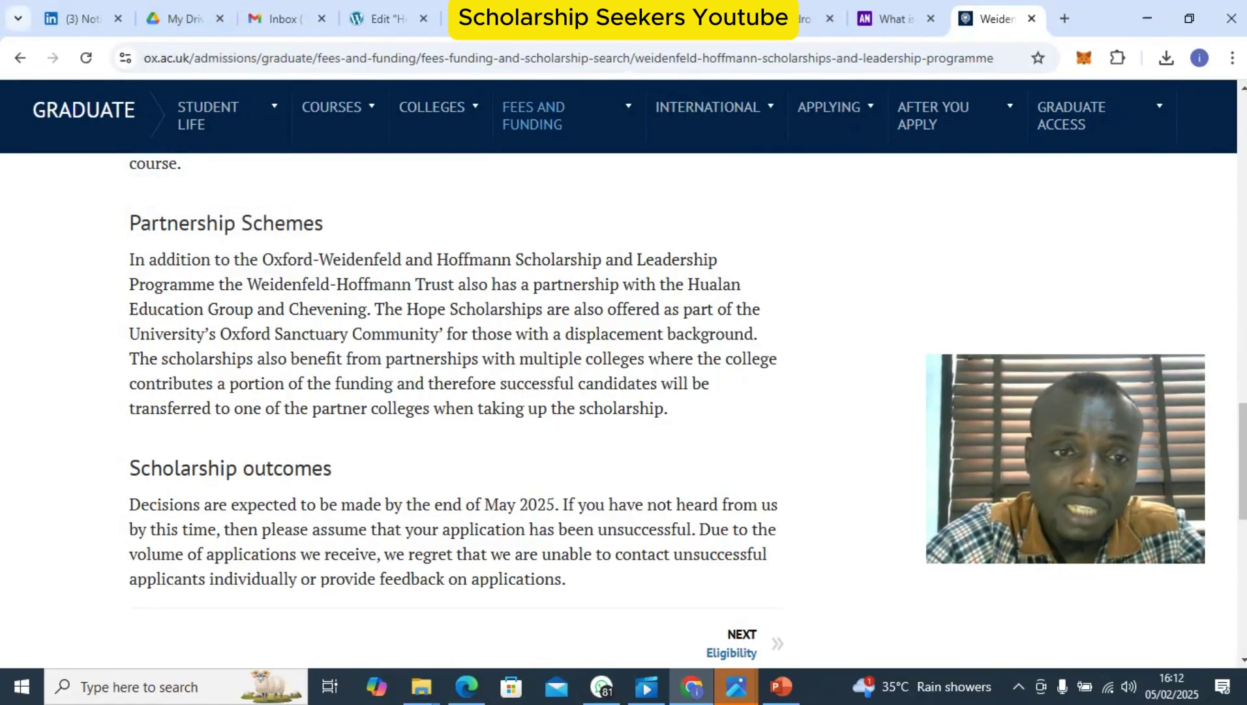
pyautogui.scroll(5, 456, 405)
pyautogui.scroll(7, 457, 404)
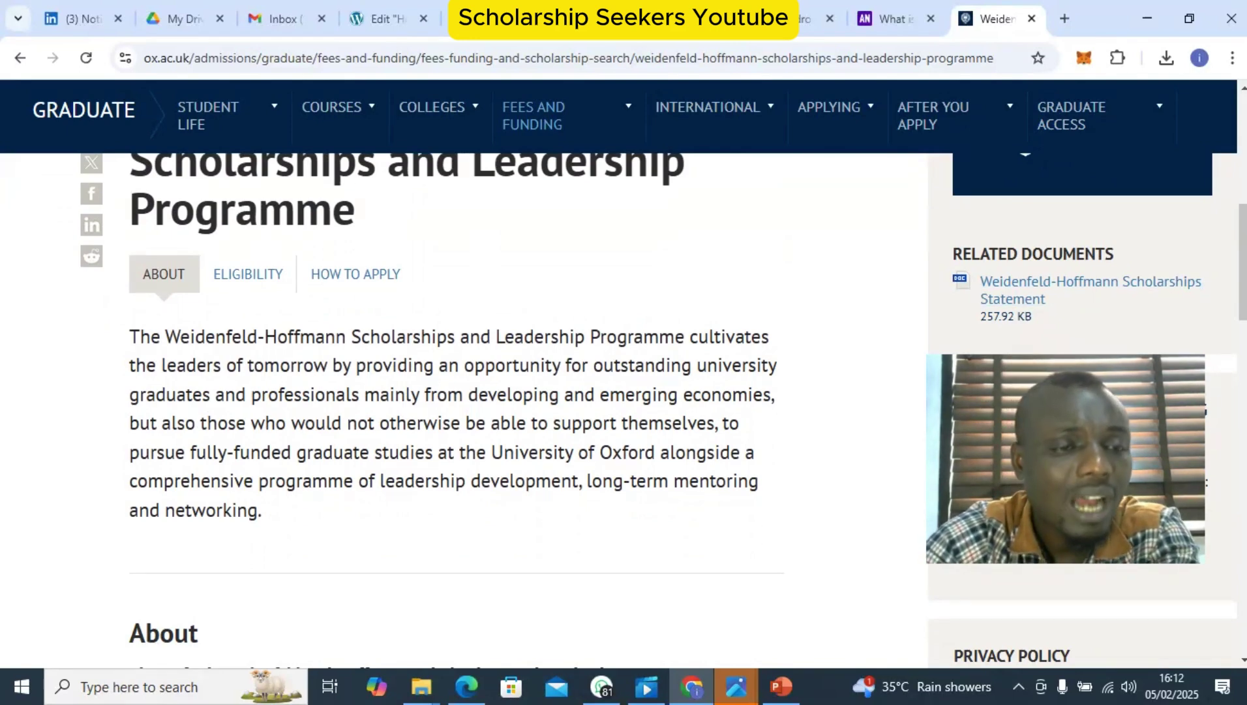
pyautogui.scroll(3, 456, 404)
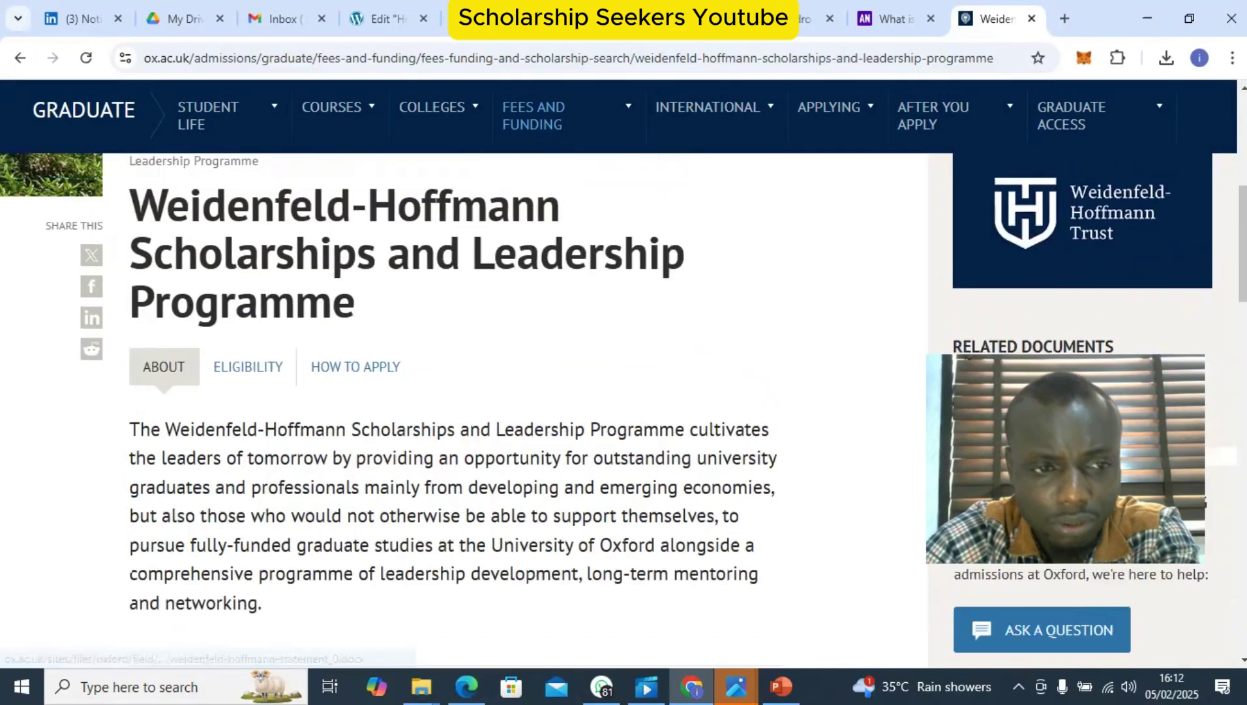
# - Download the Weidenfeld-Hoffmann Scholarships Statement from the related documents and show the downloaded file in its folder
pyautogui.scroll(-3, 1044, 287)
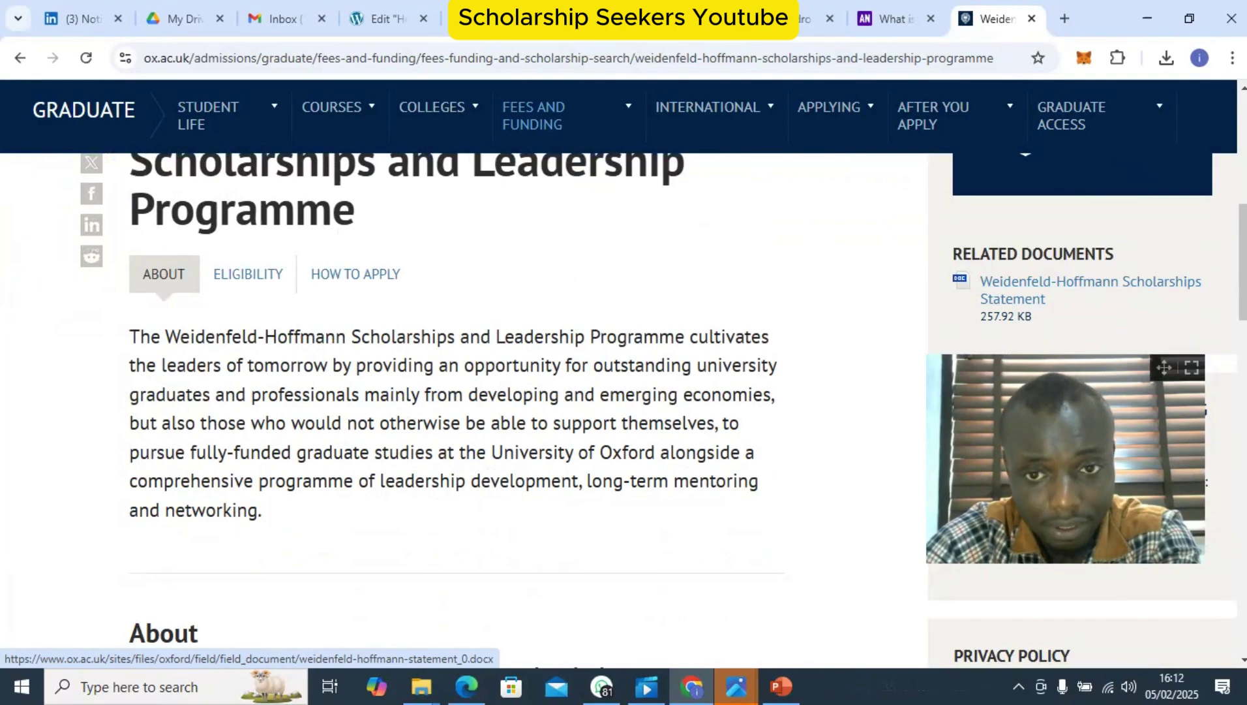
pyautogui.moveTo(1165, 367); pyautogui.dragTo(705, 501)
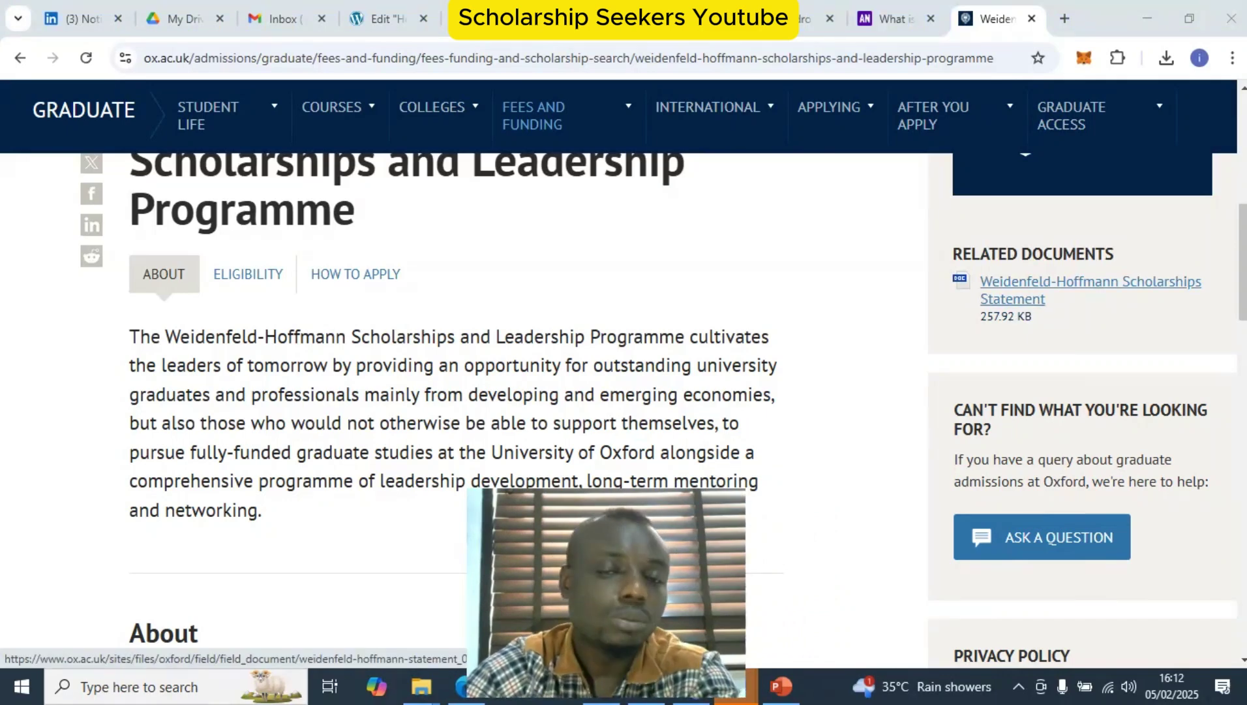
pyautogui.click(1090, 281)
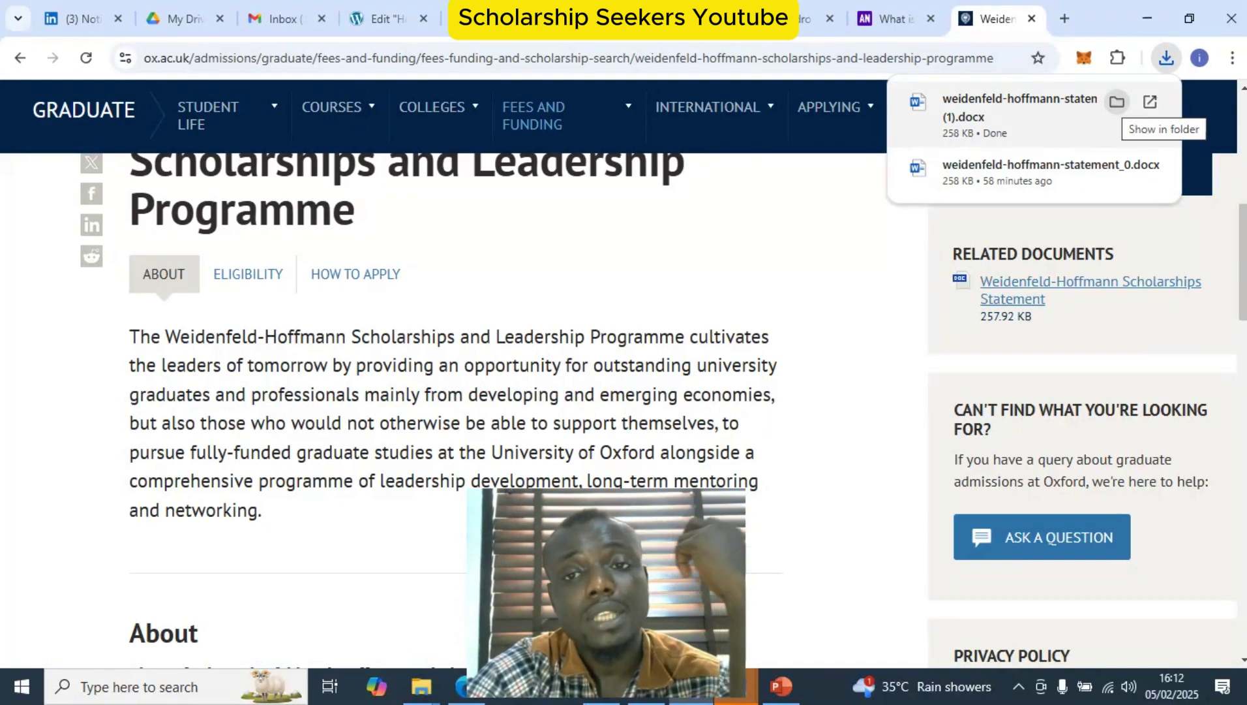
pyautogui.click(1117, 101)
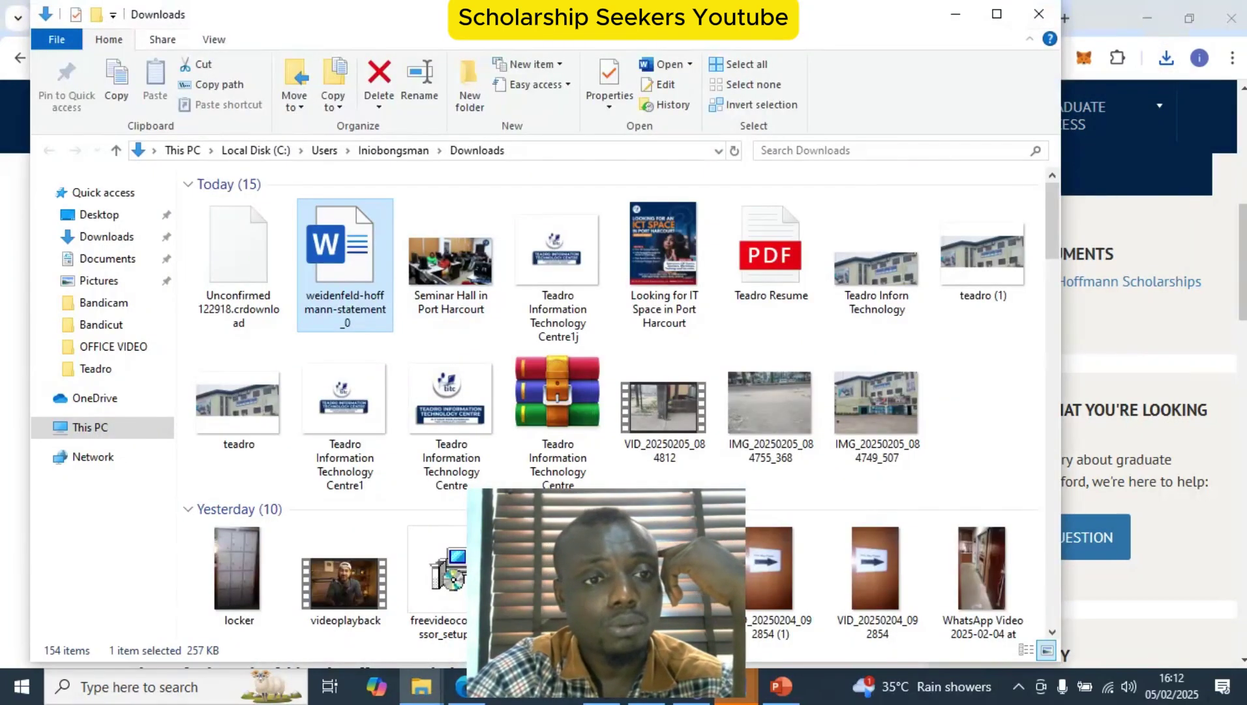
# - Open the weidenfeld-hoffmann-statement_0 document in Word and maximize its window
pyautogui.press('Return')
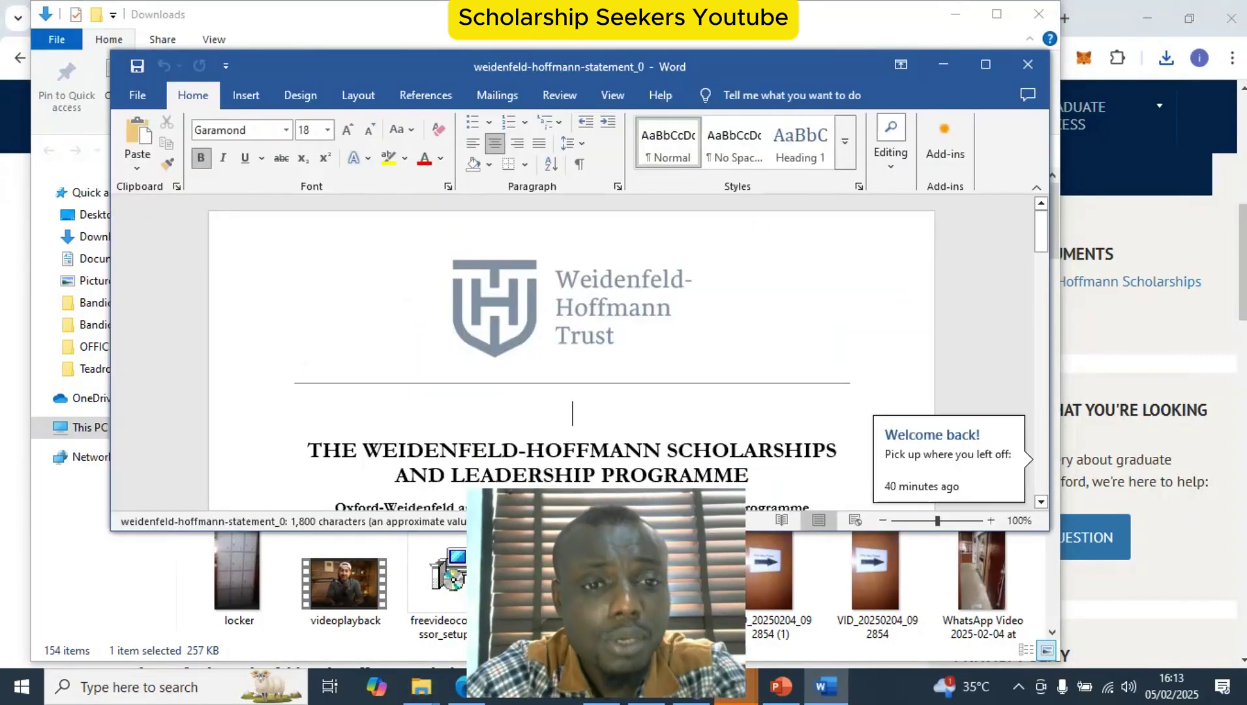
pyautogui.click(985, 64)
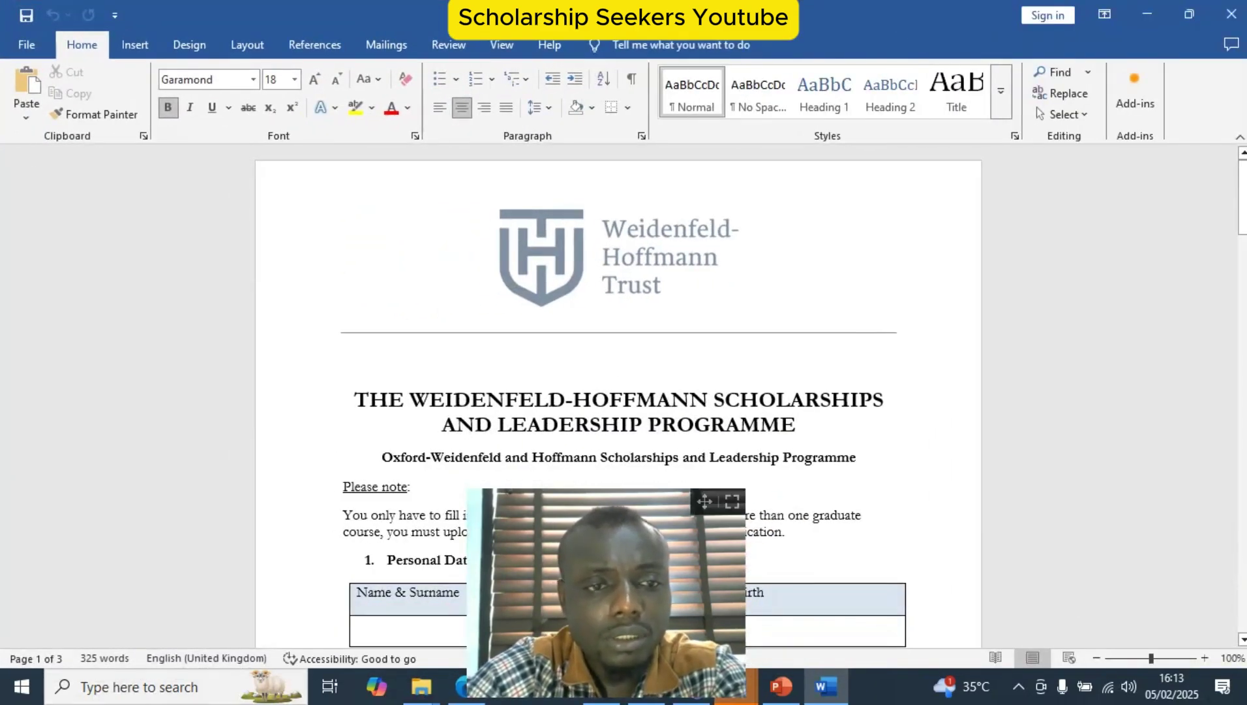
pyautogui.moveTo(705, 493); pyautogui.dragTo(239, 338)
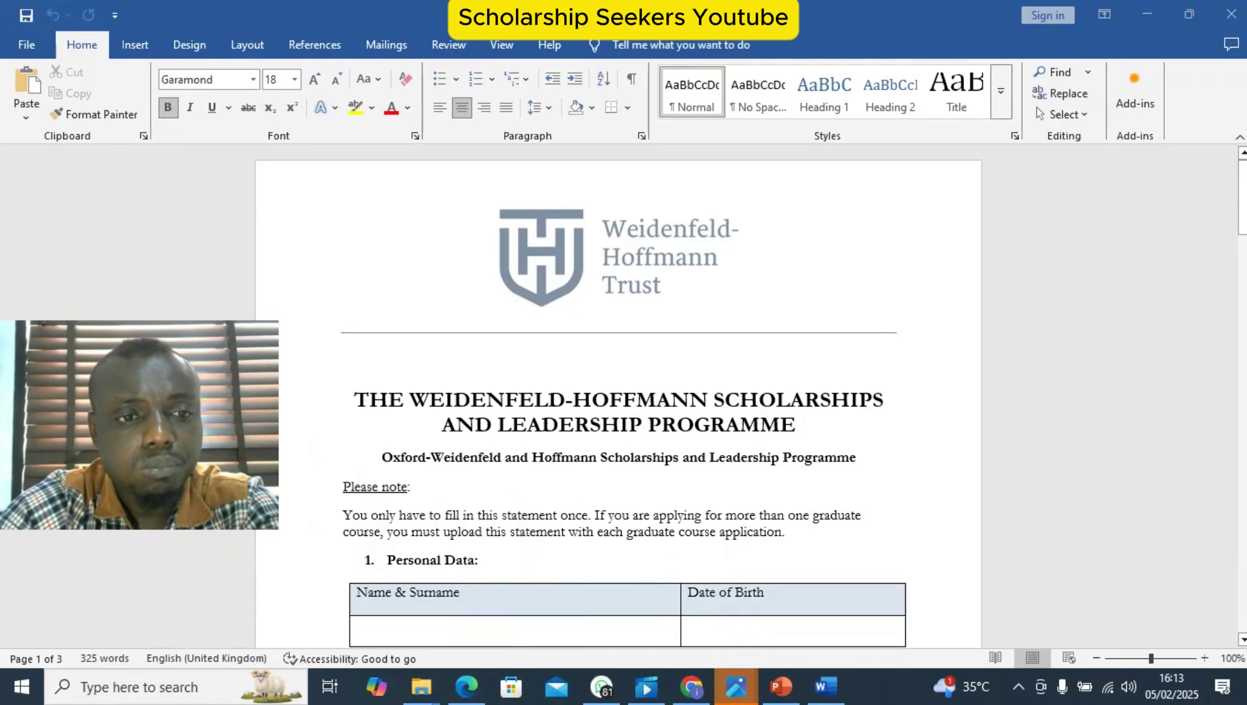
# - Review the statement form's note and its sections on personal data, choice of graduate course and college, and universities attended
pyautogui.scroll(-1, 618, 392)
pyautogui.scroll(-1, 619, 391)
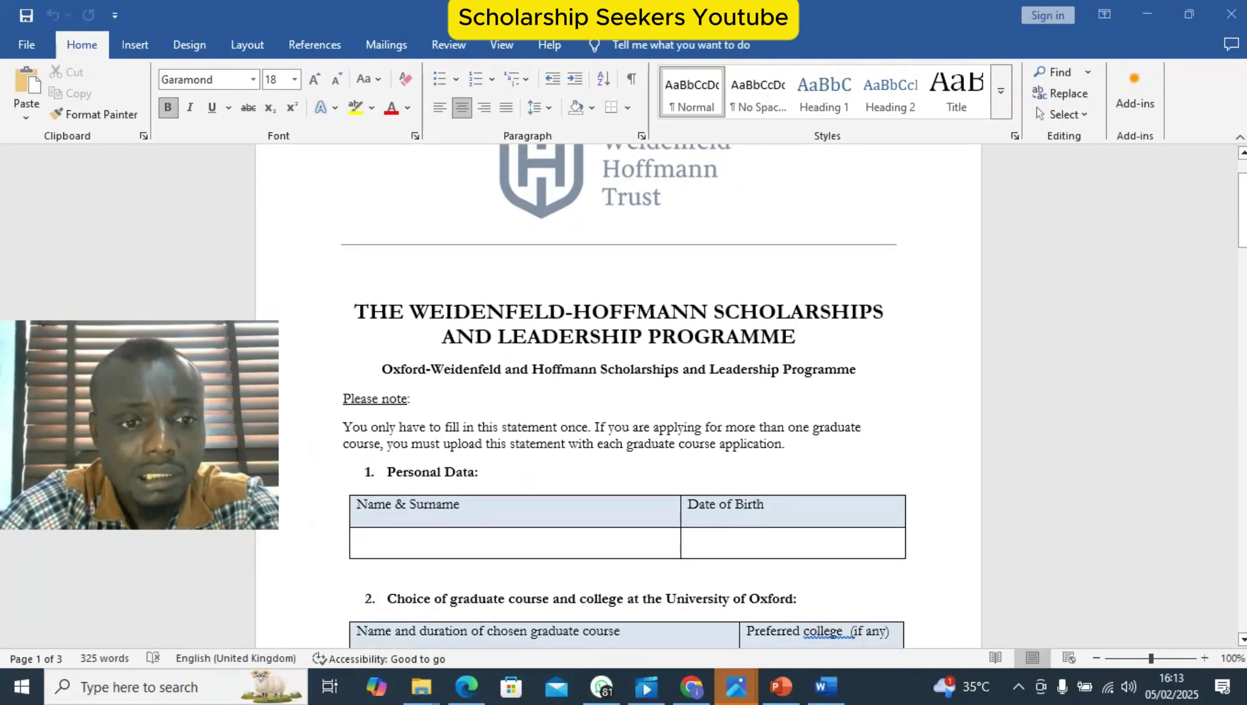
pyautogui.scroll(-2, 619, 391)
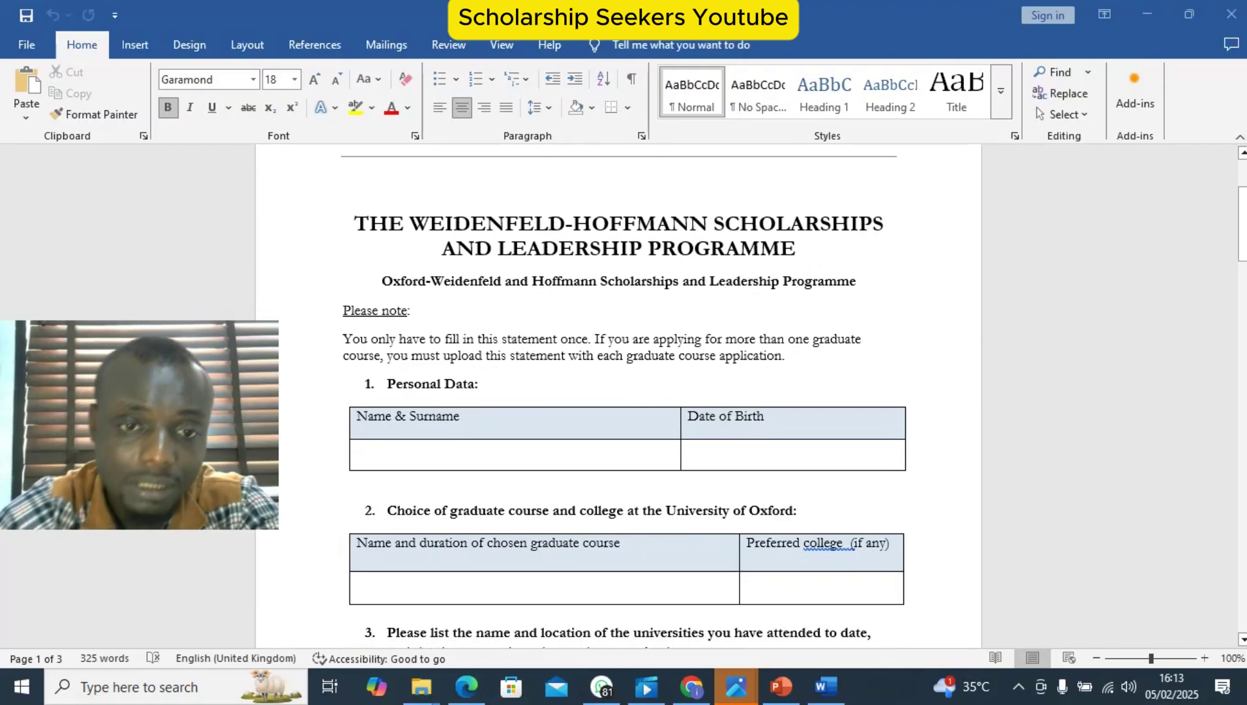
pyautogui.scroll(-1, 619, 391)
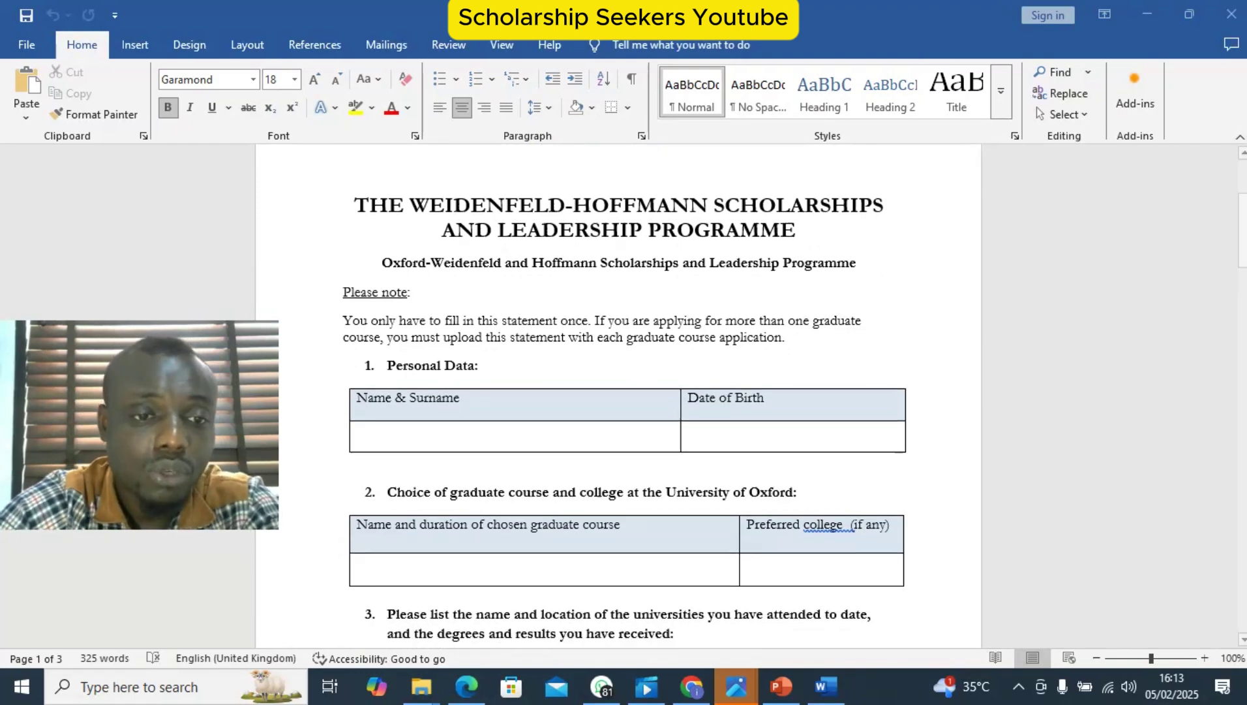
pyautogui.scroll(-1, 618, 391)
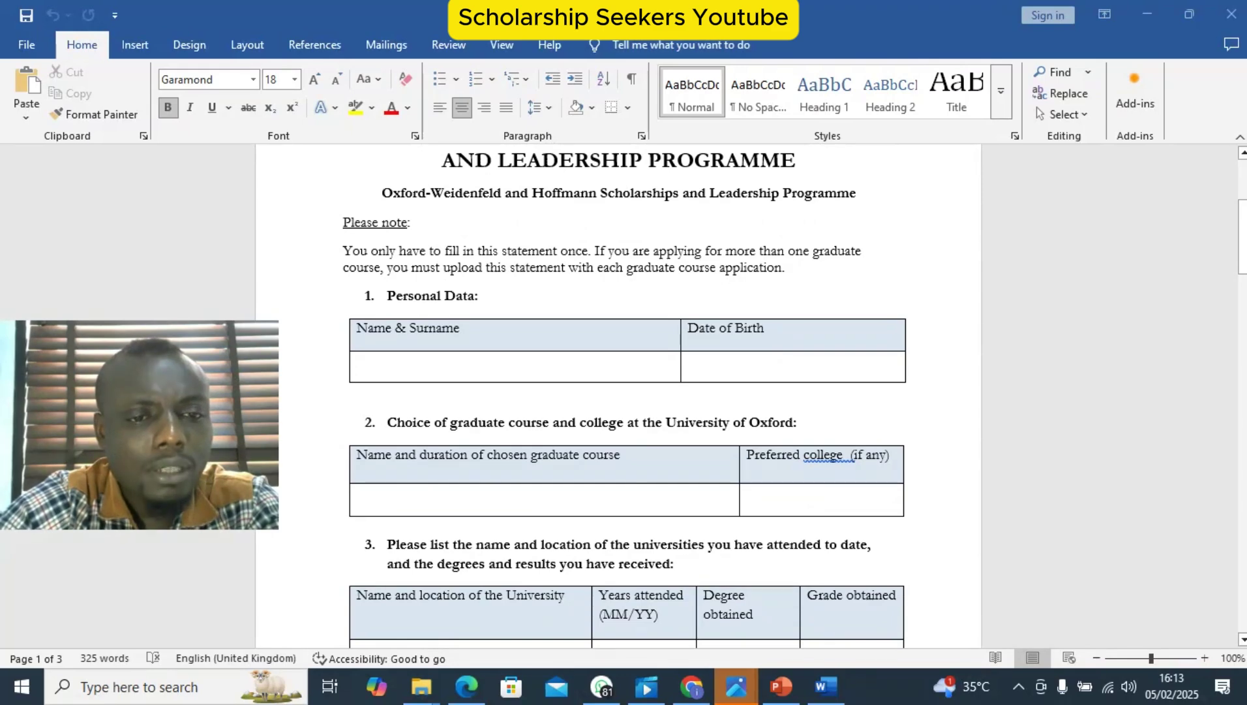
pyautogui.scroll(-2, 619, 391)
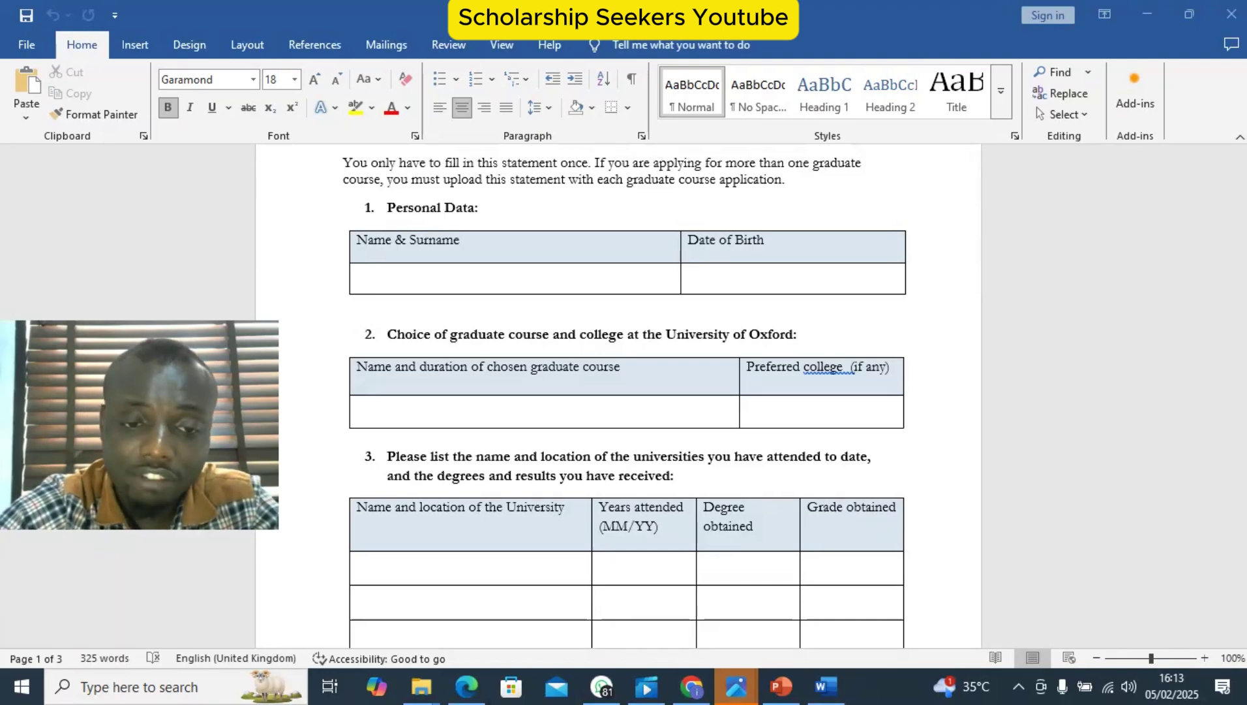
# - Switch back to the scholarship page in Chrome and open its Eligibility section
pyautogui.click(691, 686)
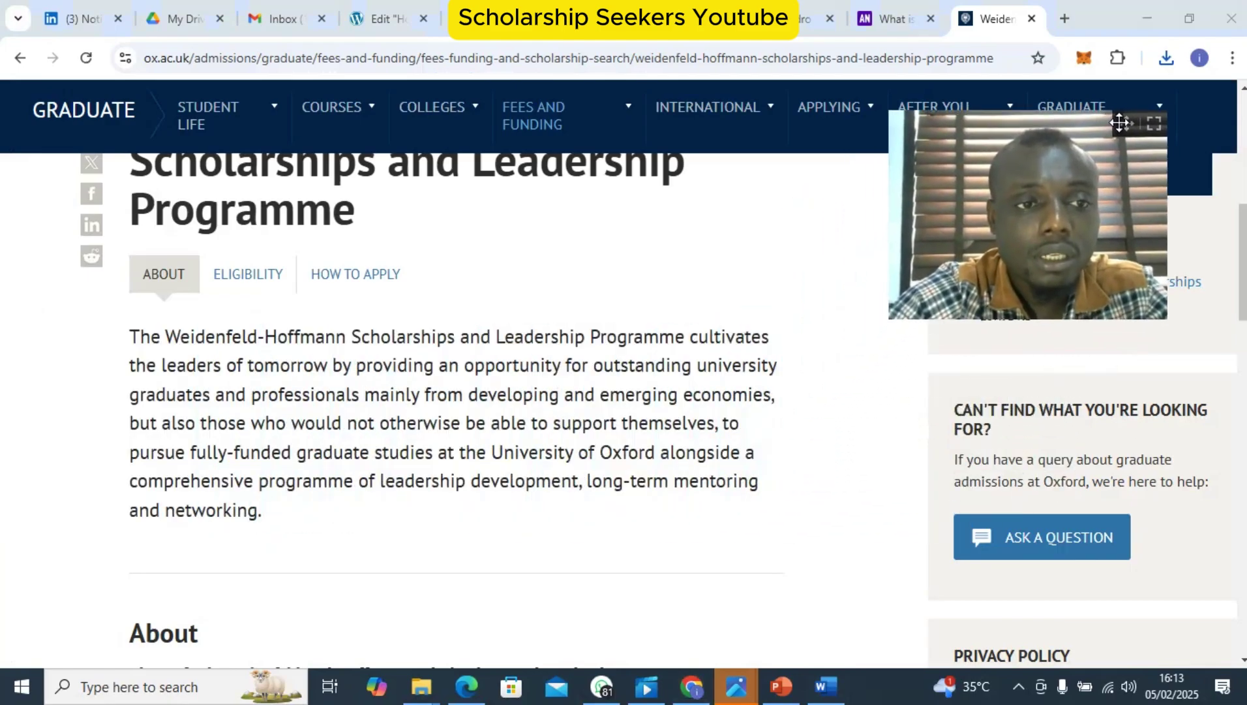
pyautogui.scroll(-10, 456, 392)
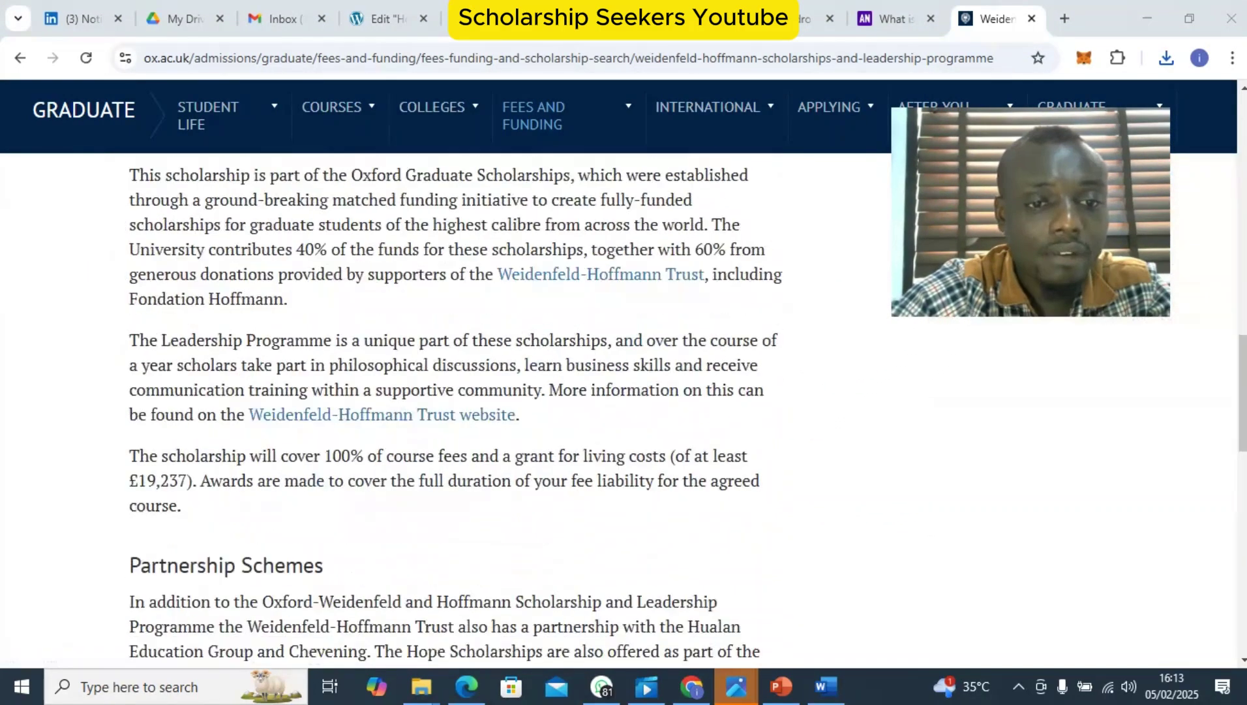
pyautogui.scroll(-10, 456, 392)
pyautogui.scroll(8, 456, 392)
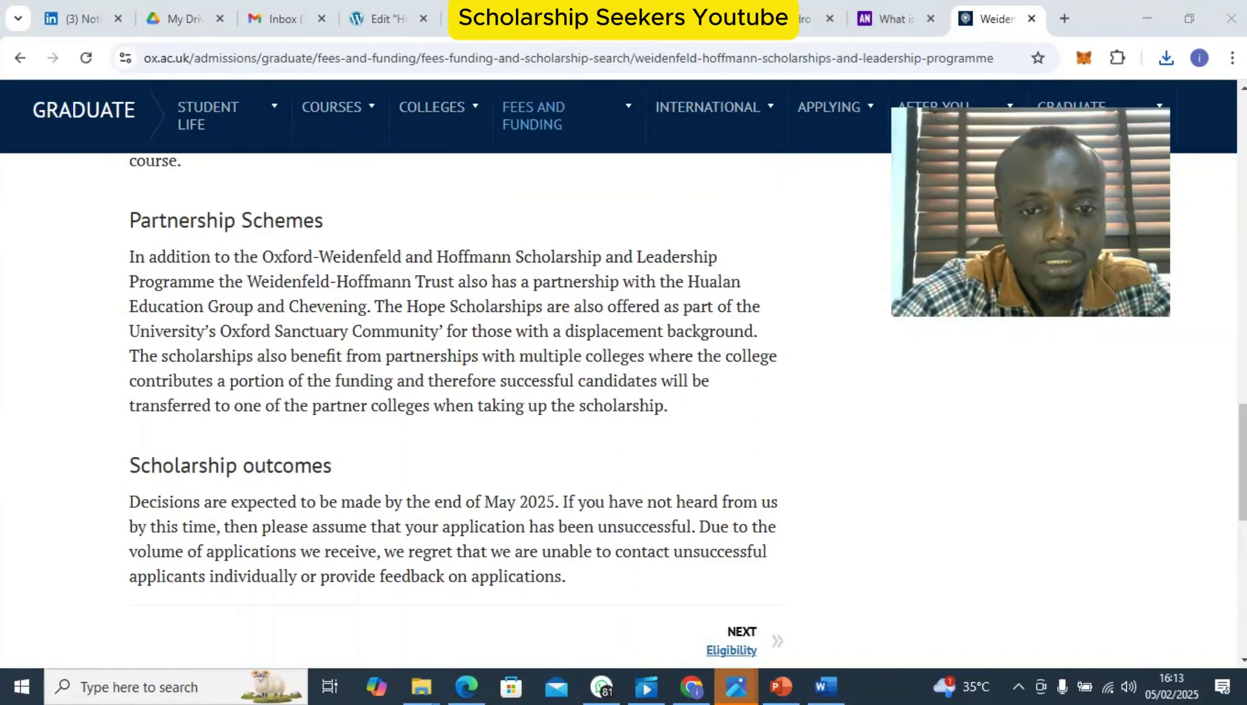
pyautogui.click(732, 650)
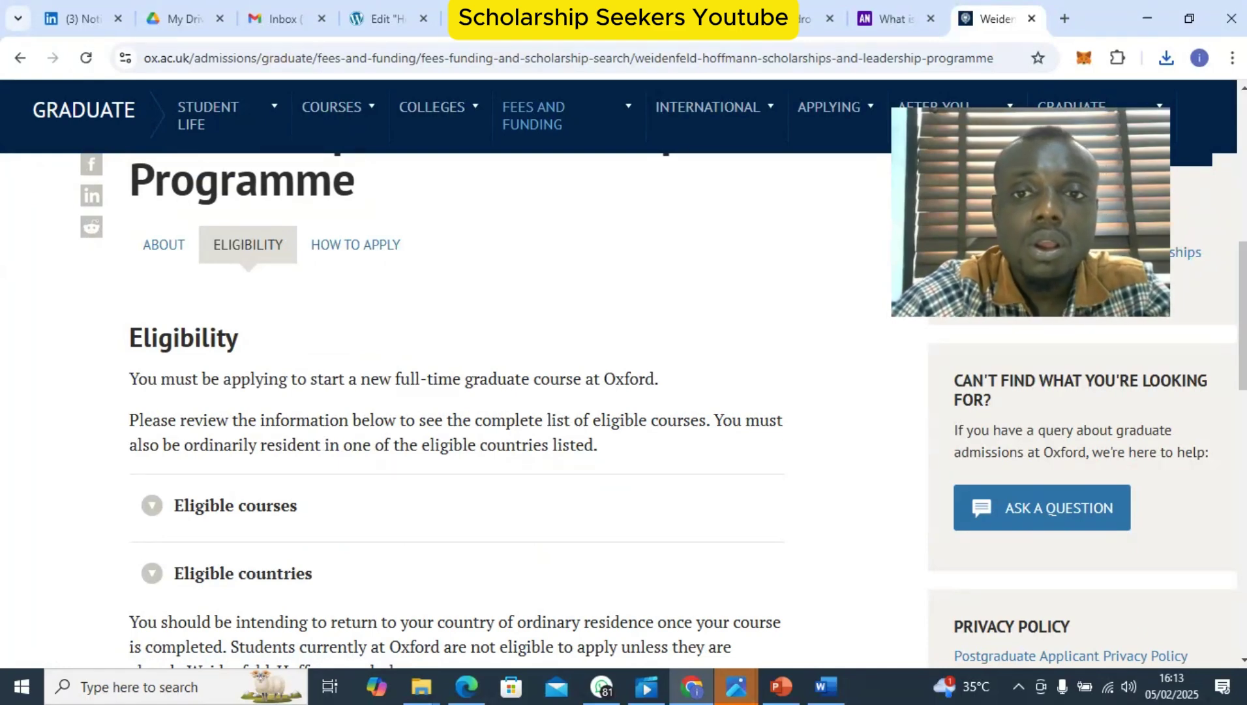
# - Expand the Eligible courses list in the Eligibility section and view its first courses
pyautogui.scroll(-1, 235, 505)
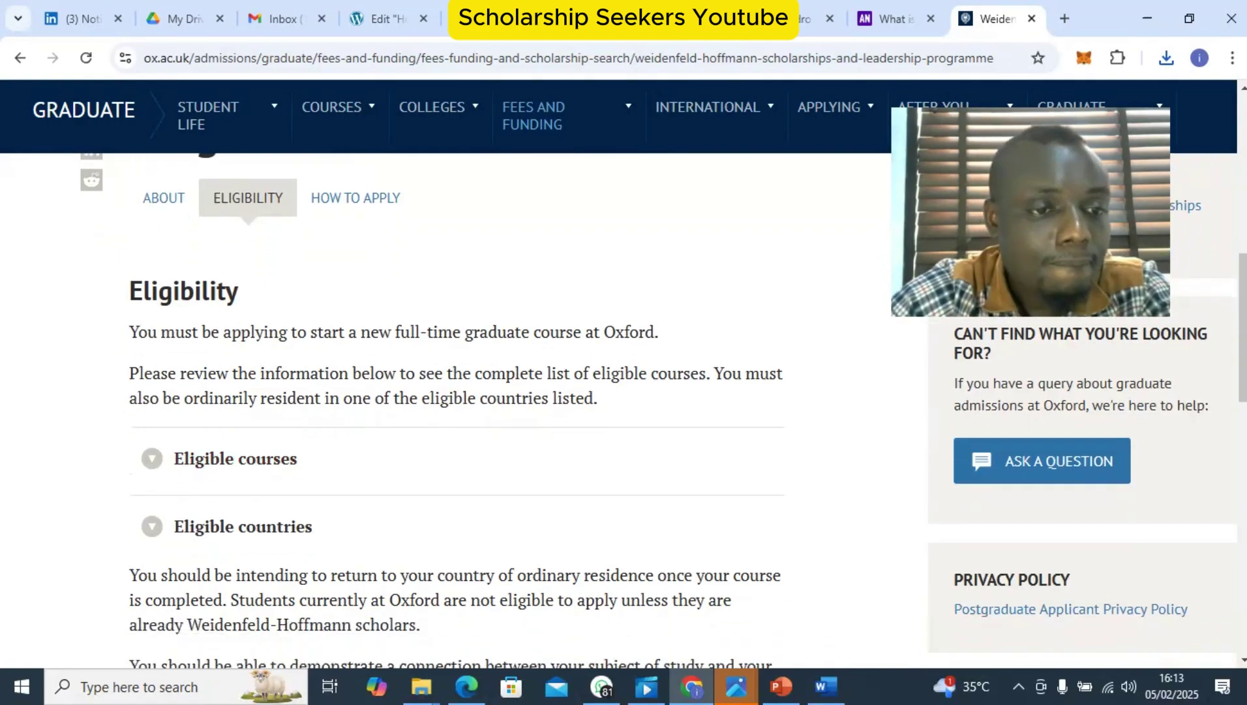
pyautogui.click(234, 414)
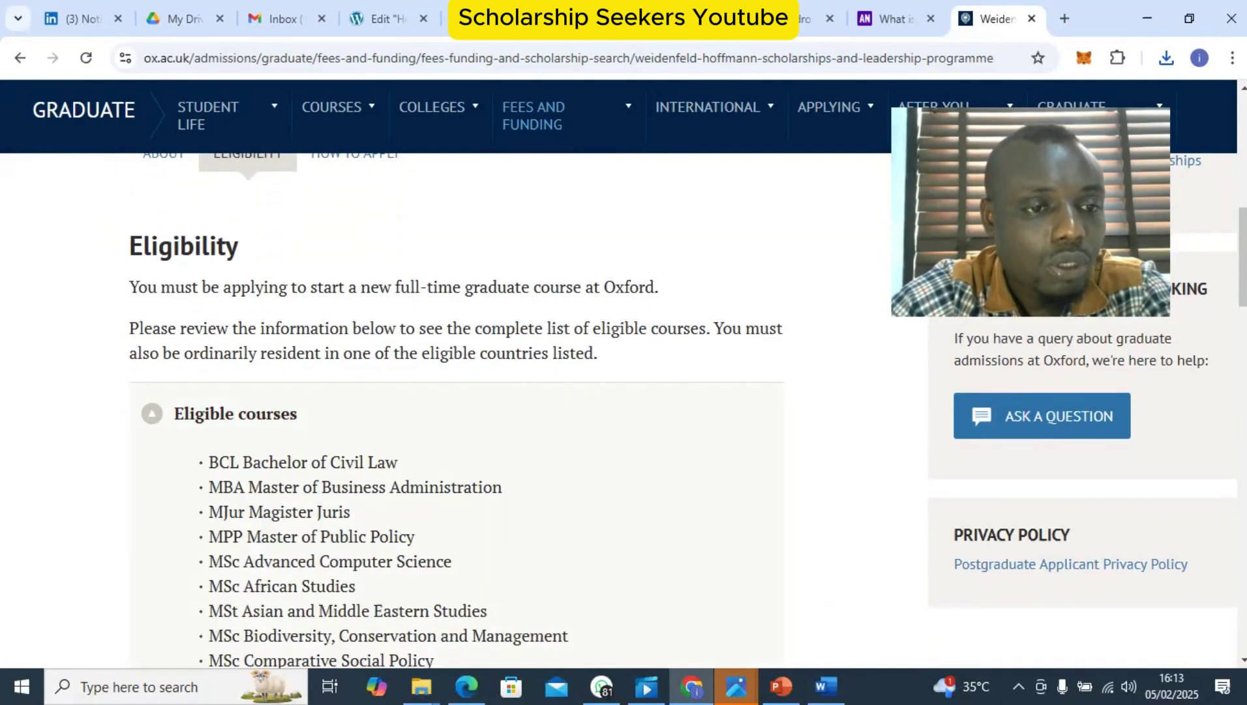
pyautogui.scroll(-1, 457, 411)
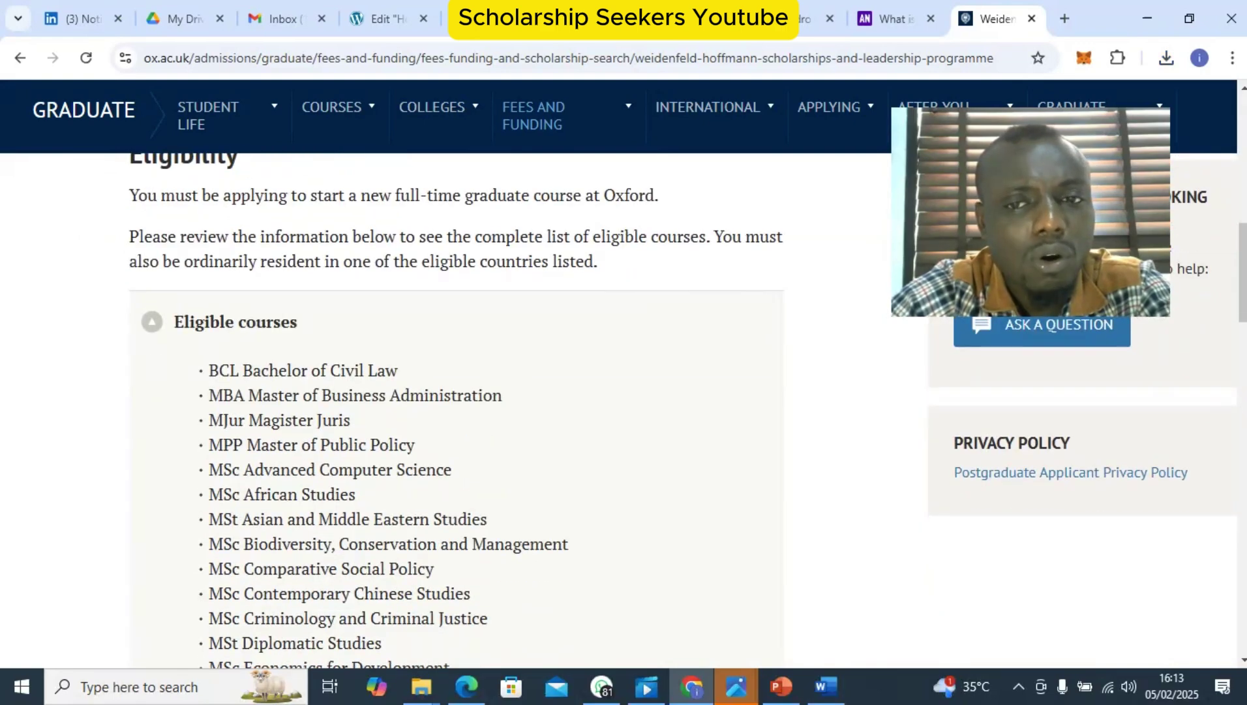
# - Review the full Eligible courses list through to MSt Women's Gender, and Sexuality Studies, and collapse the list
pyautogui.scroll(-1, 457, 411)
pyautogui.scroll(-3, 457, 411)
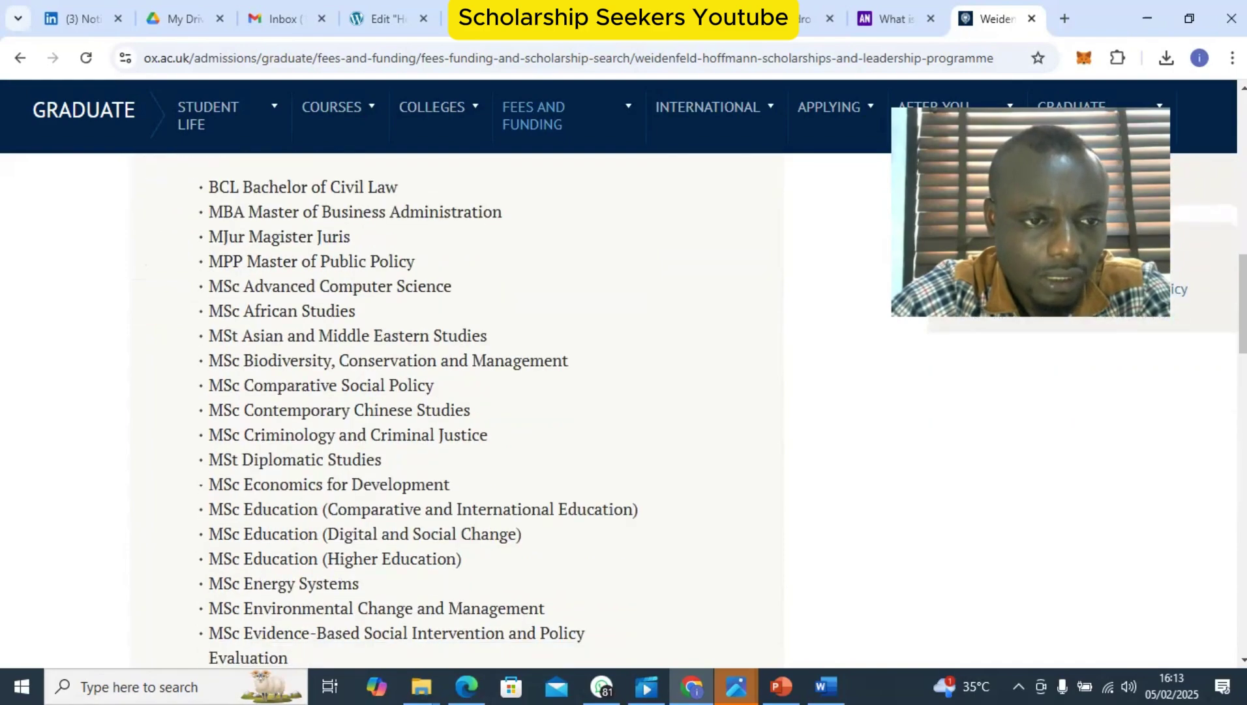
pyautogui.scroll(2, 457, 411)
pyautogui.scroll(-5, 456, 411)
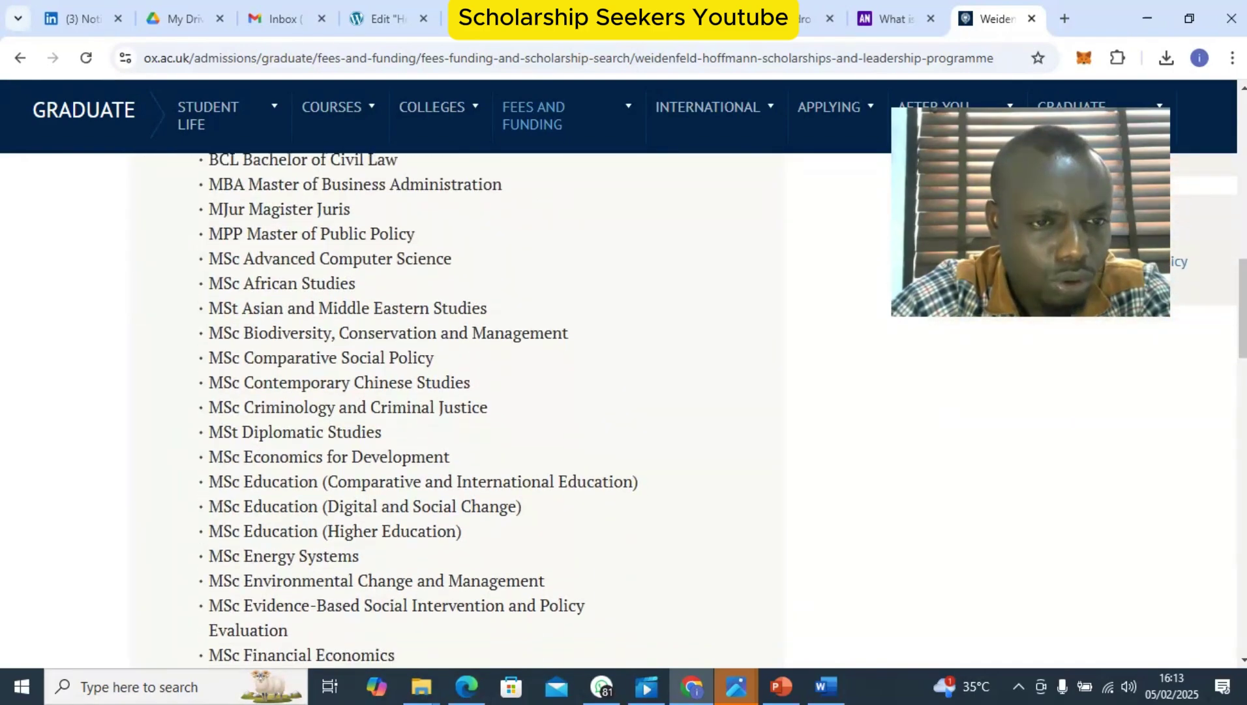
pyautogui.scroll(-5, 456, 411)
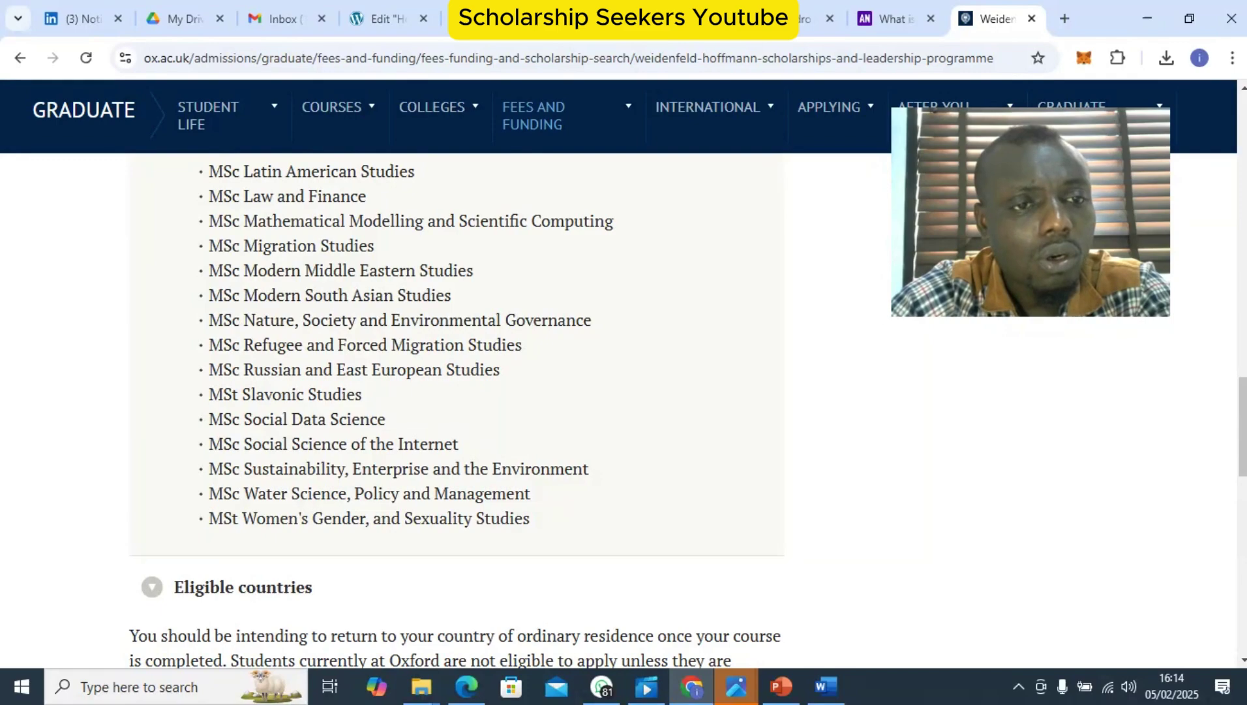
pyautogui.scroll(13, 457, 411)
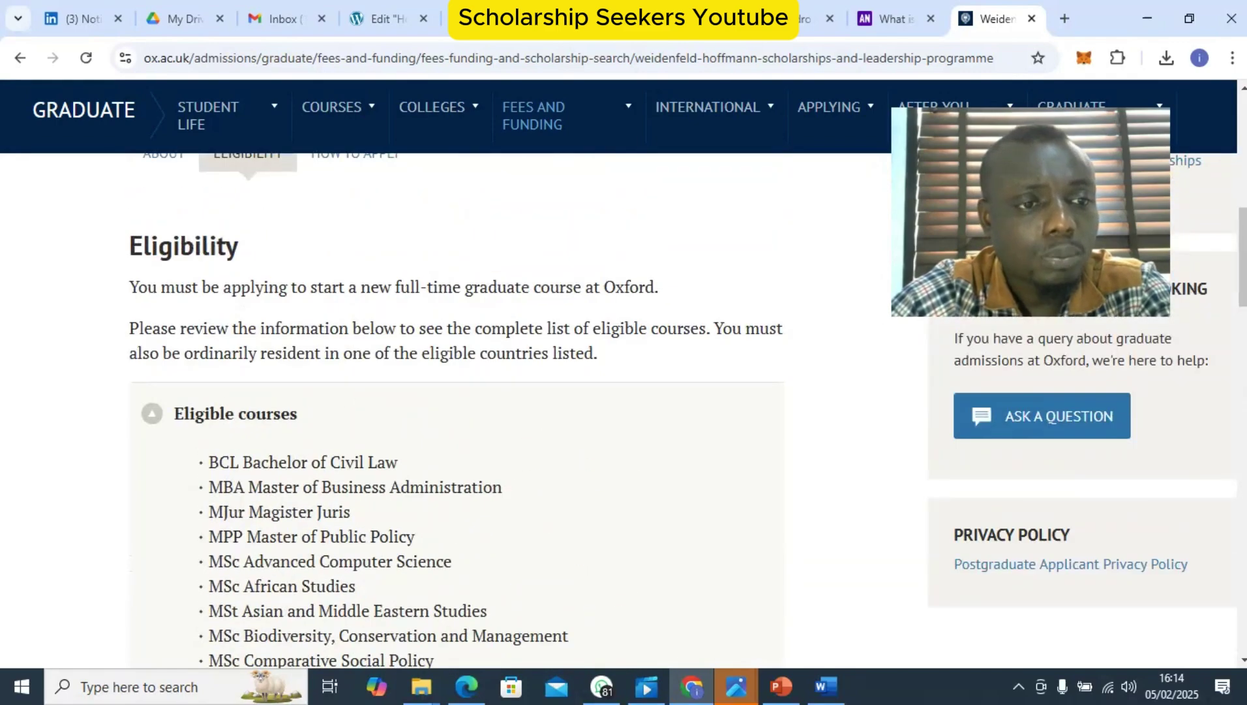
pyautogui.click(236, 413)
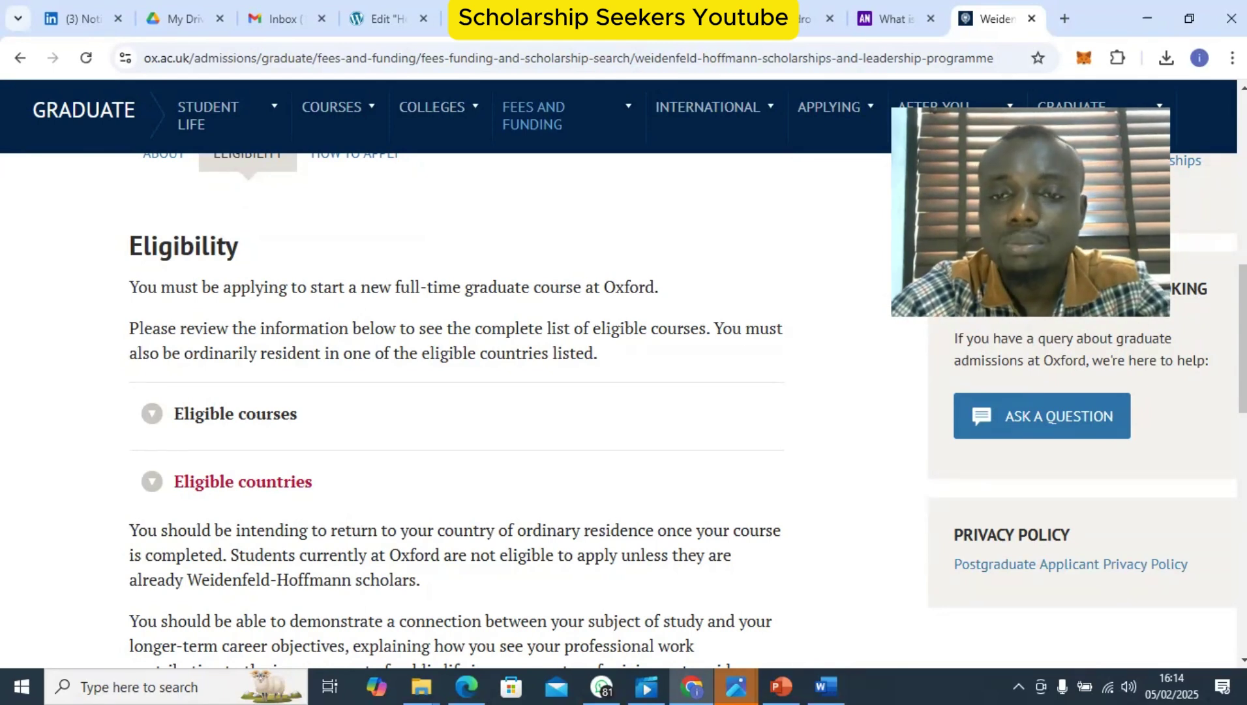
# - Expand the Eligible countries list, look through it from Afghanistan to Zimbabwe, and collapse it again
pyautogui.click(243, 481)
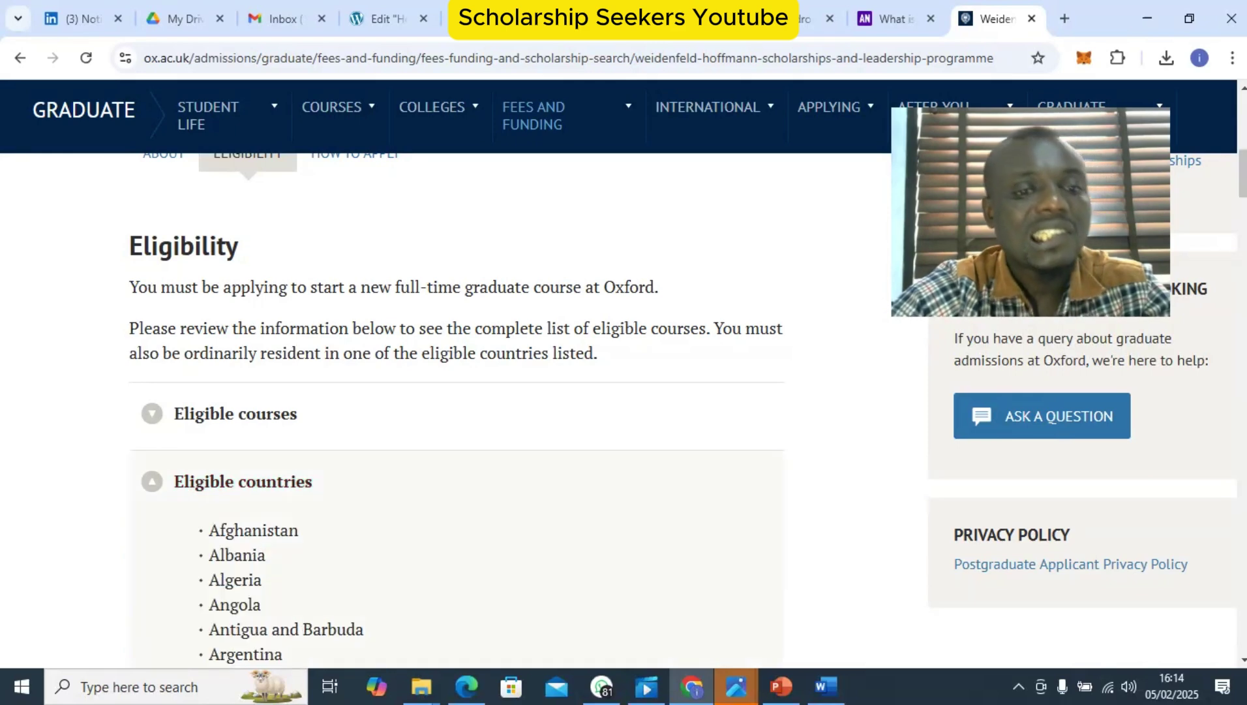
pyautogui.scroll(-1, 457, 404)
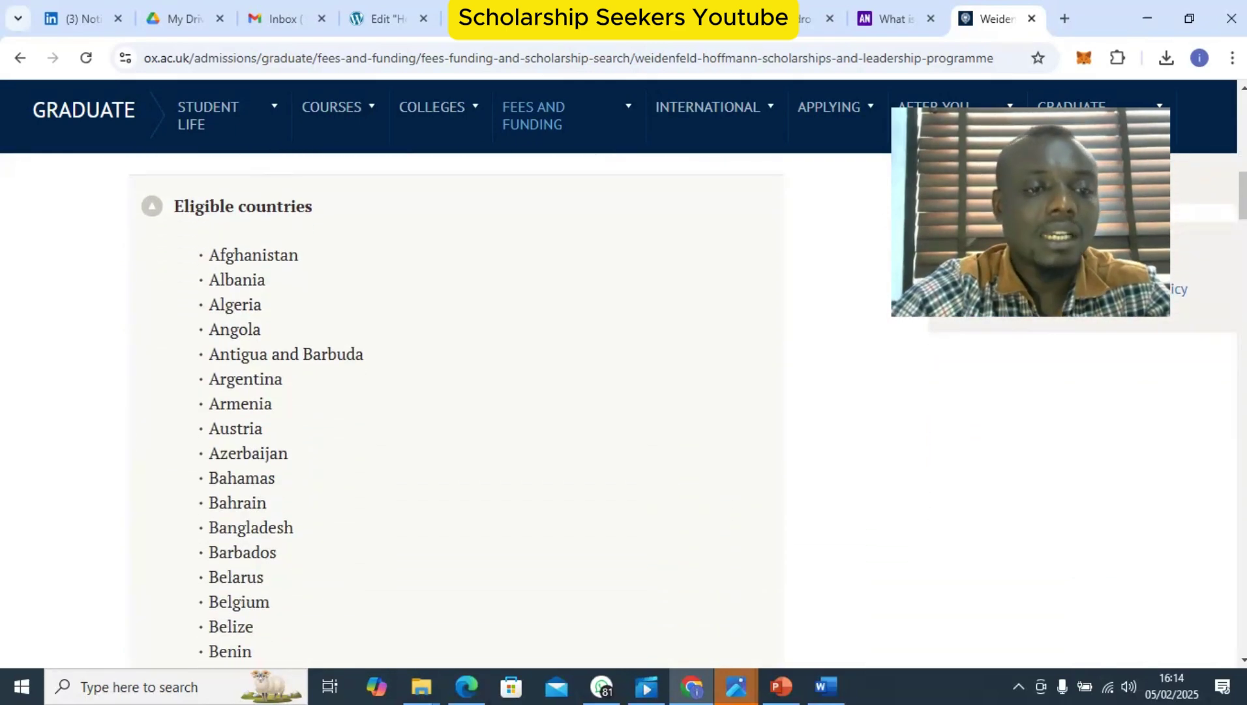
pyautogui.scroll(-8, 457, 404)
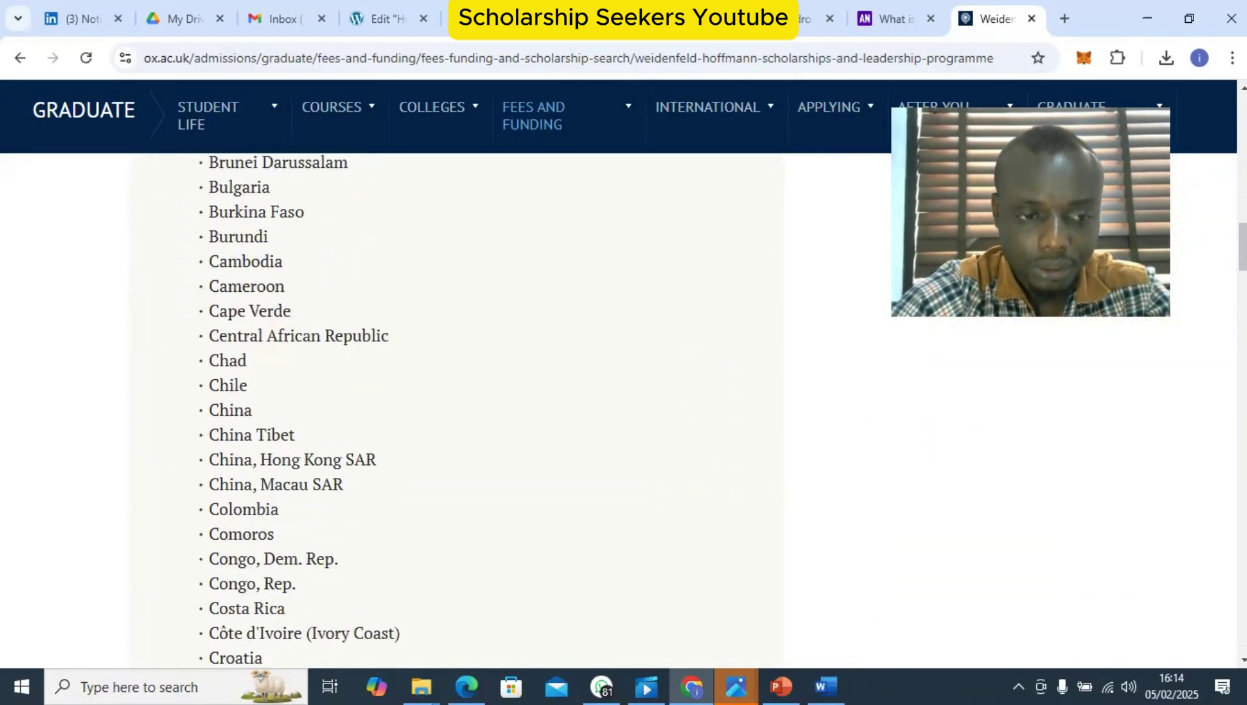
pyautogui.scroll(-6, 456, 405)
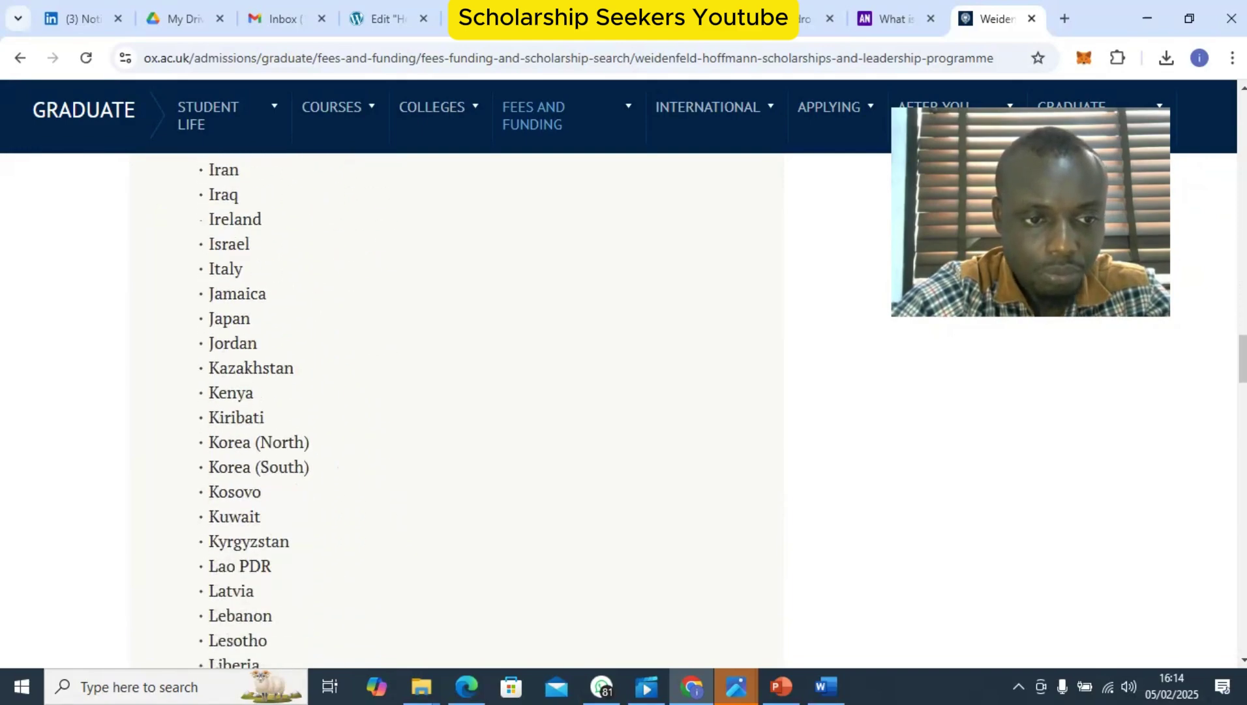
pyautogui.scroll(-15, 457, 405)
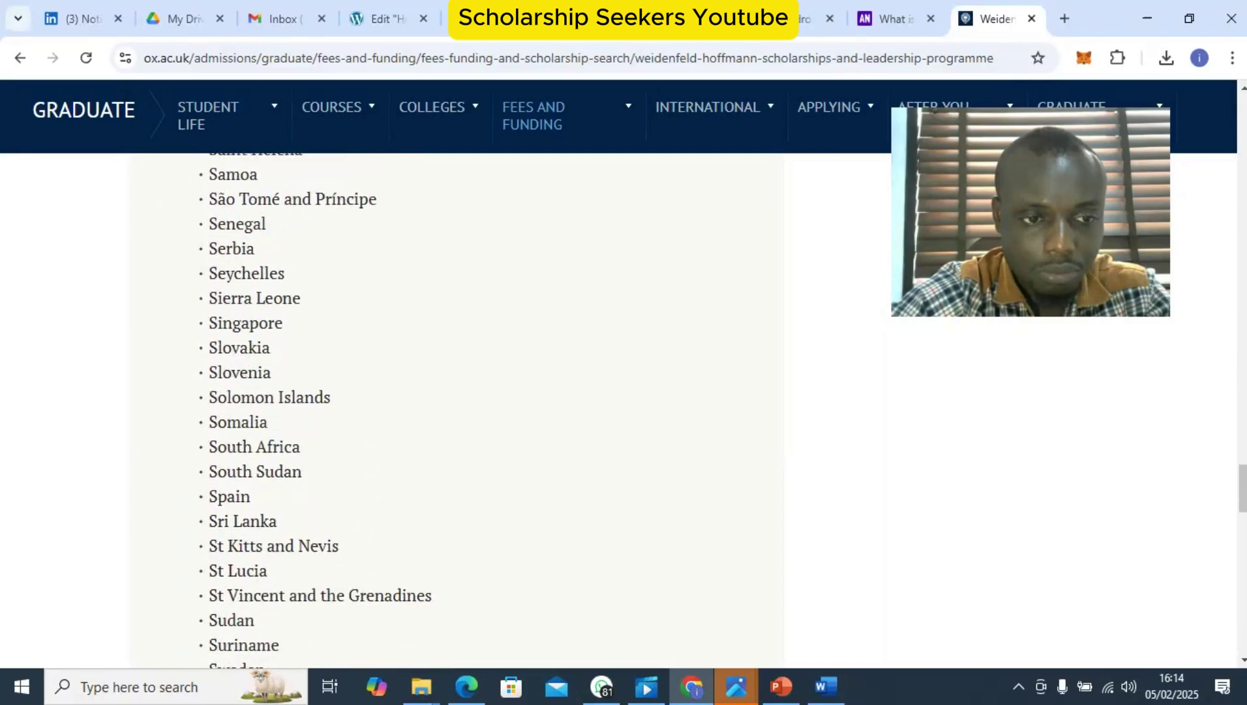
pyautogui.scroll(-7, 457, 405)
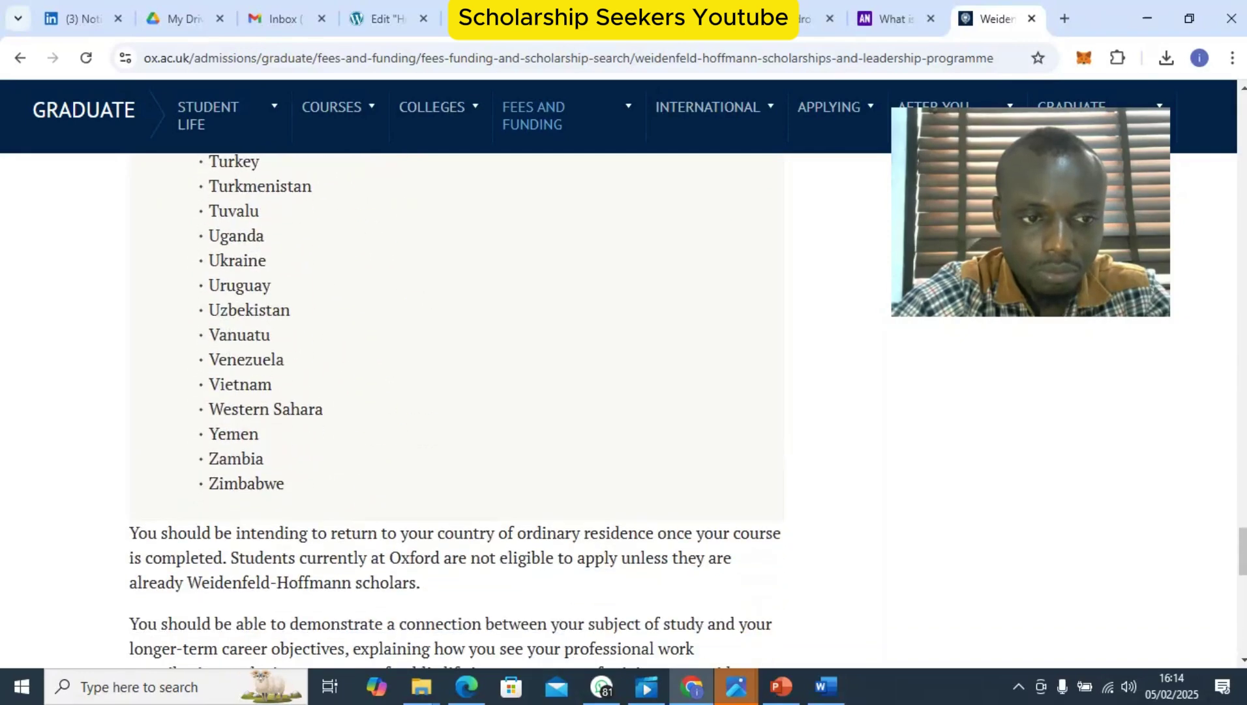
pyautogui.scroll(20, 457, 405)
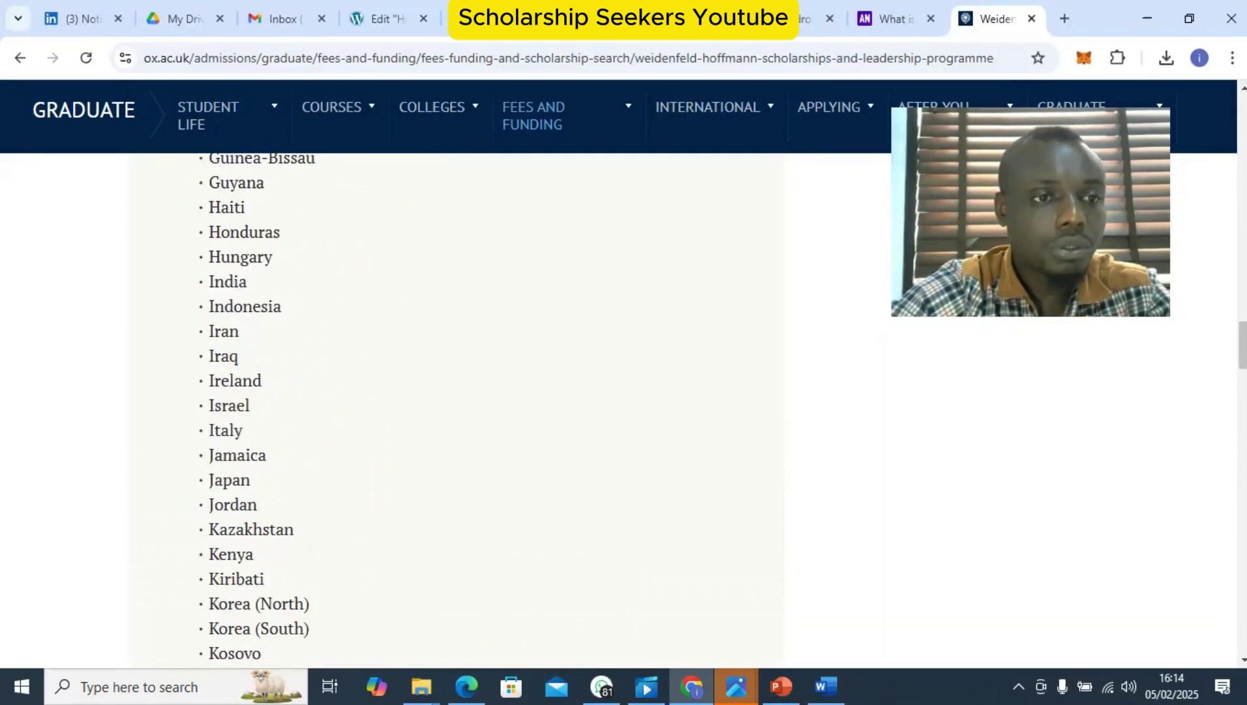
pyautogui.scroll(20, 457, 404)
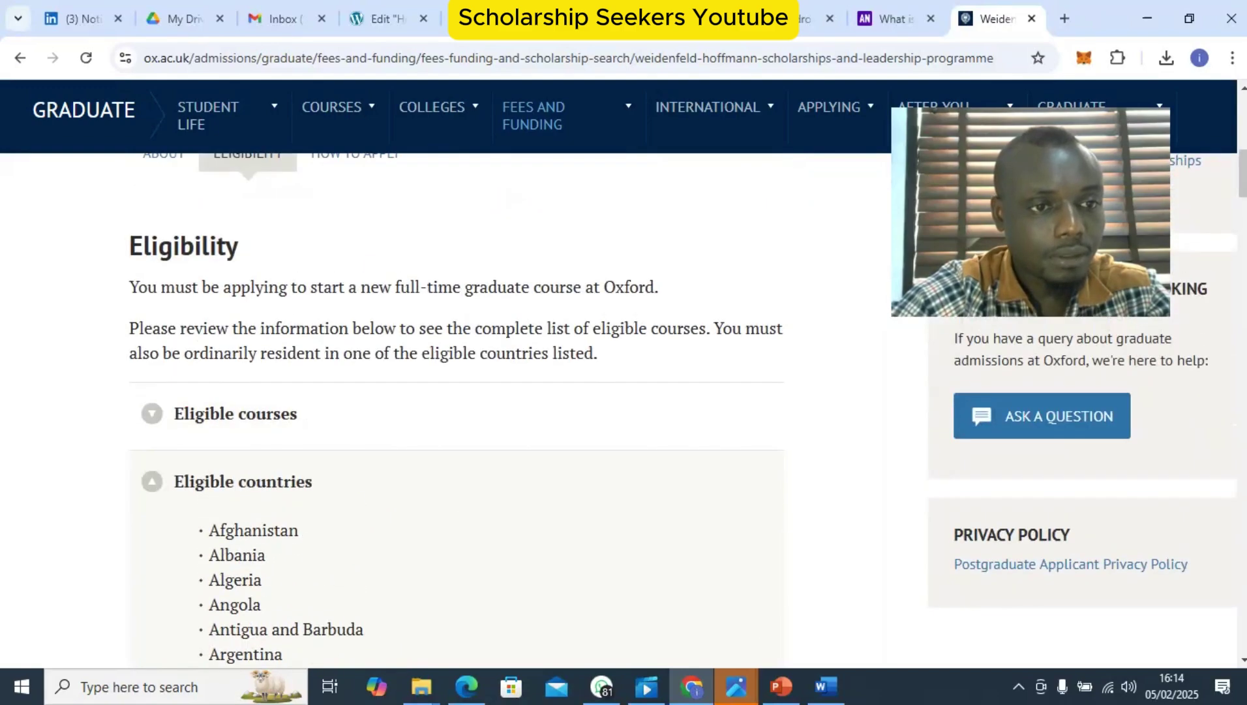
pyautogui.click(243, 480)
# - Check the remaining eligibility conditions, then open the How to Apply section and read its application, statement and ordinary residence instructions
pyautogui.scroll(-3, 457, 404)
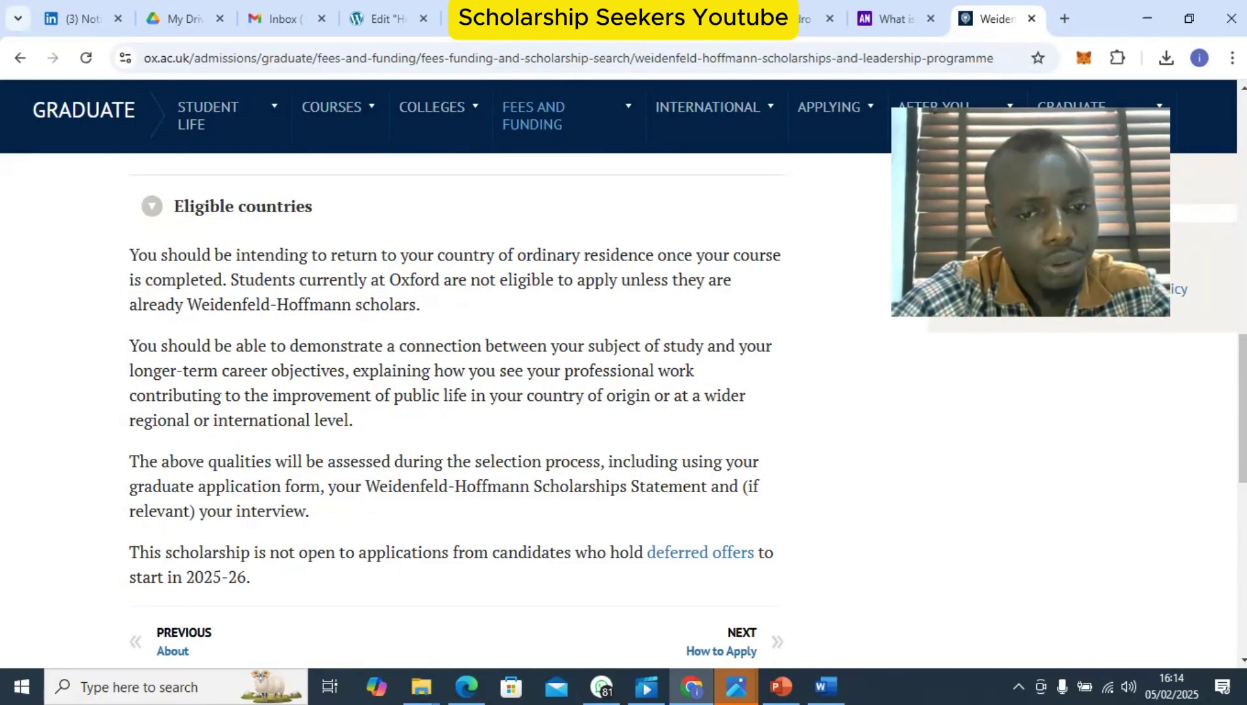
pyautogui.click(722, 651)
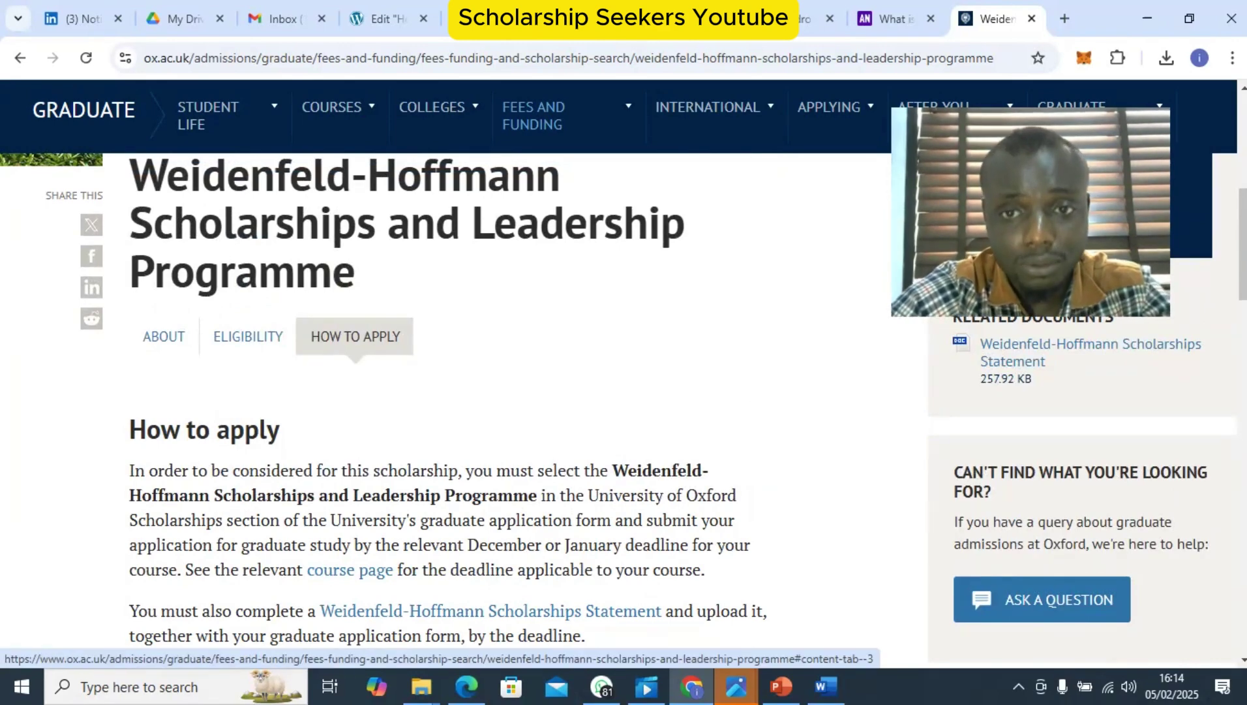
pyautogui.scroll(-1, 457, 391)
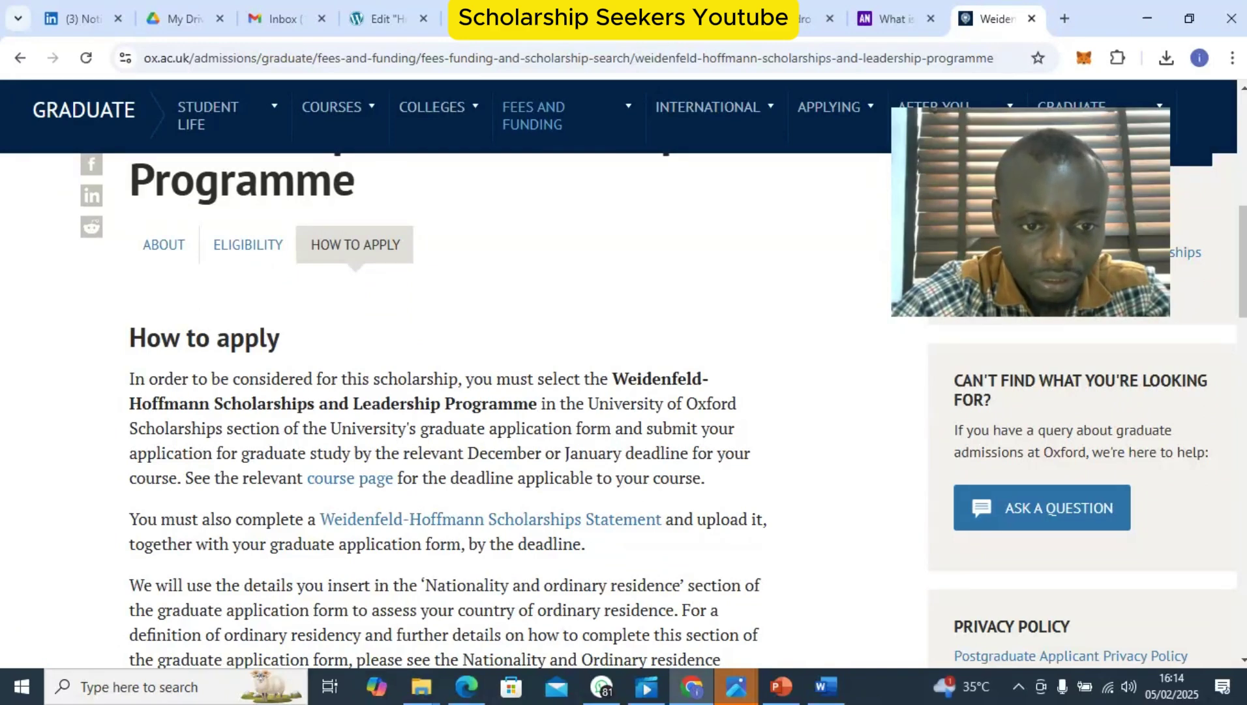
pyautogui.scroll(-3, 457, 411)
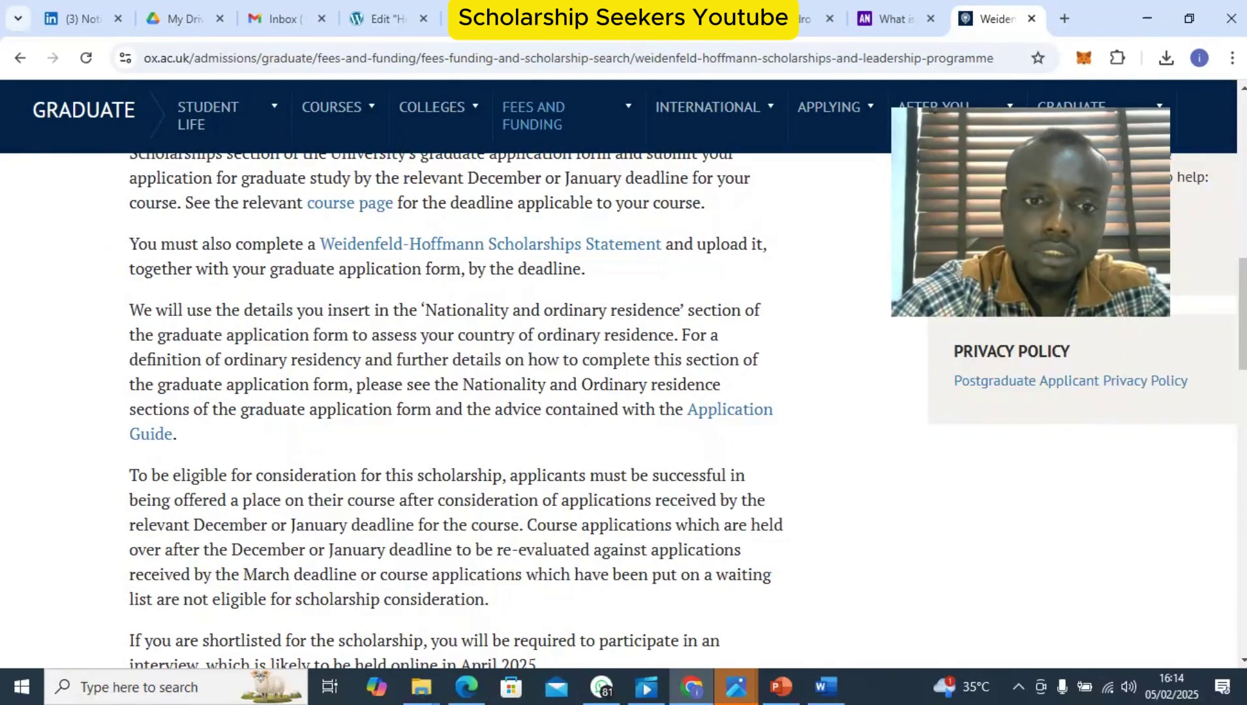
pyautogui.scroll(1, 490, 339)
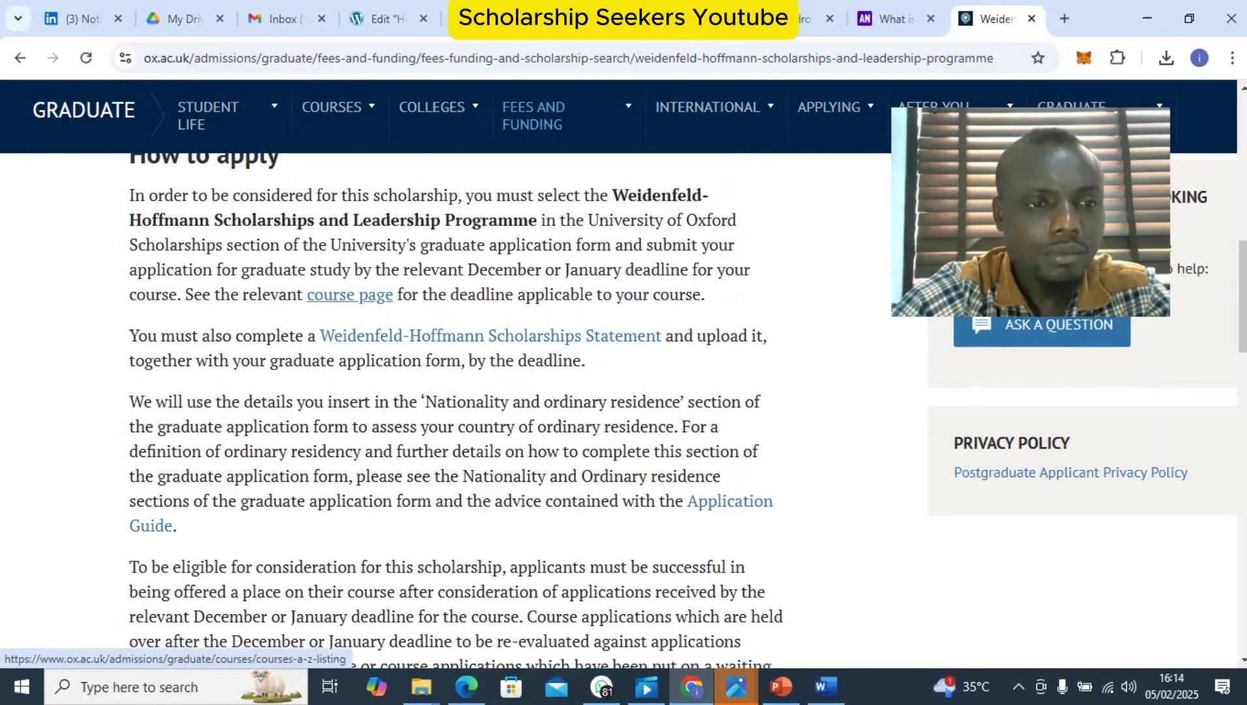
pyautogui.scroll(-2, 457, 391)
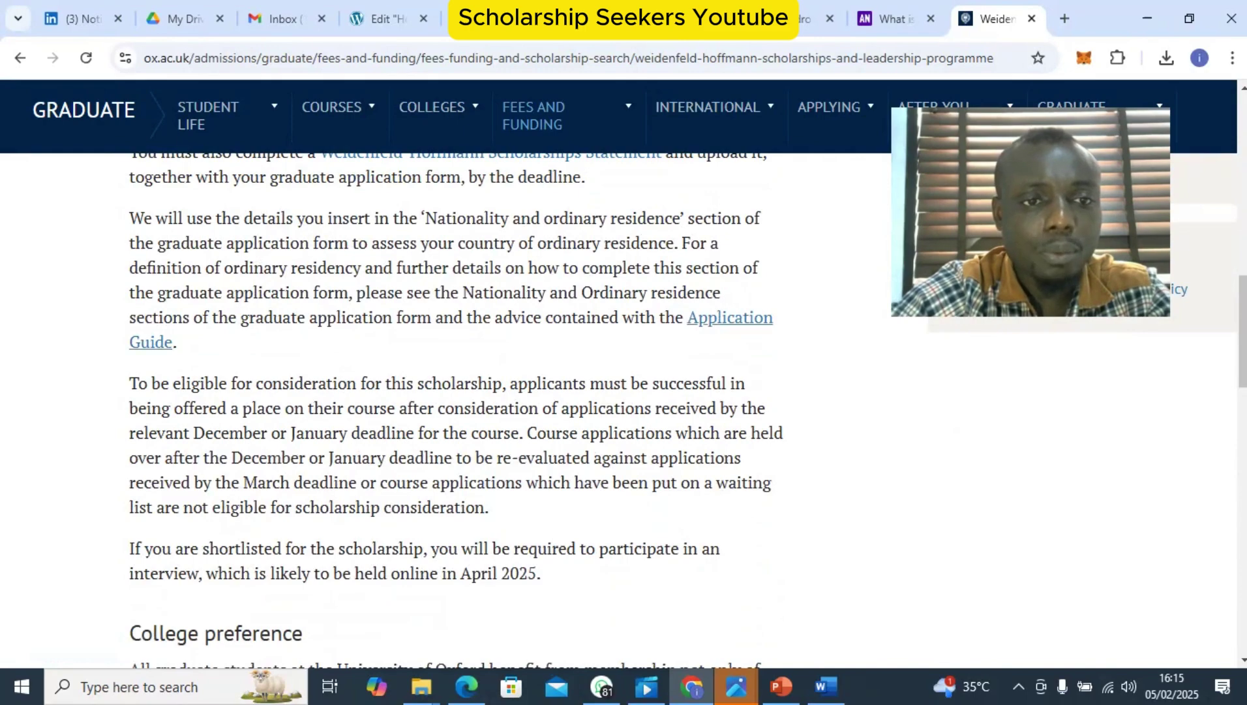
pyautogui.scroll(2, 730, 503)
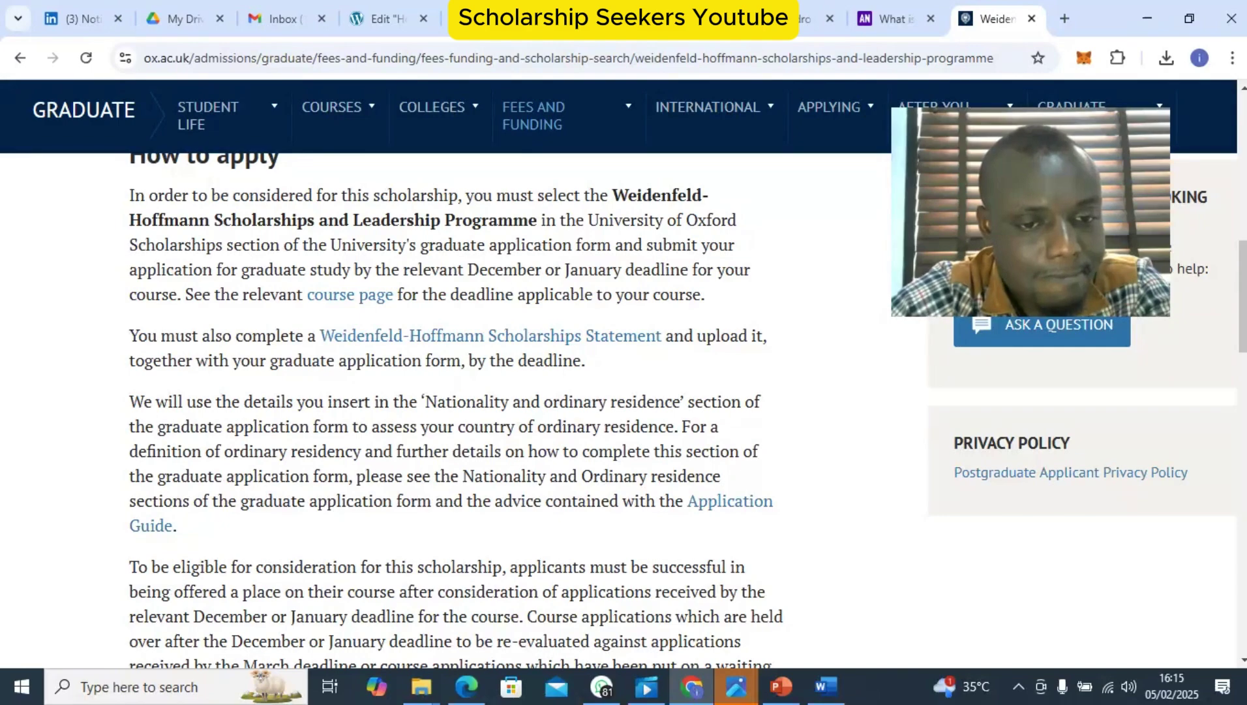
# - Skim the interview, College preference and Other Schemes information in How to Apply and return to the scholarship title
pyautogui.scroll(-3, 457, 391)
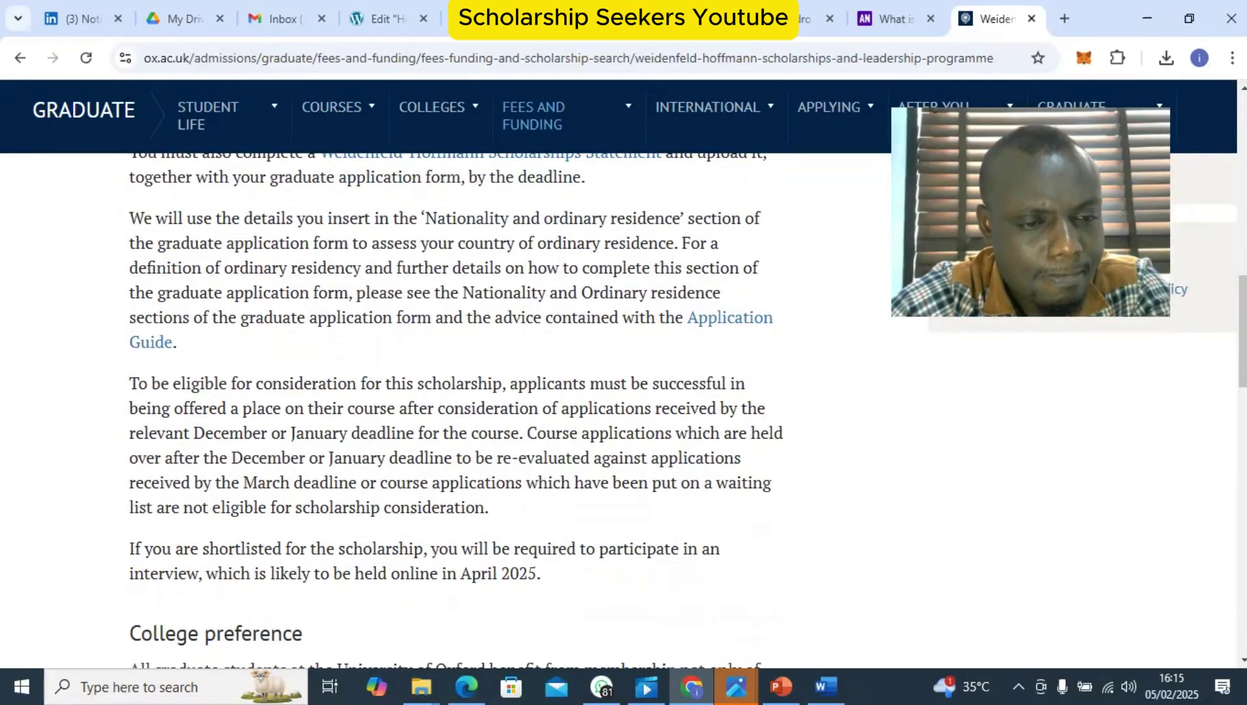
pyautogui.scroll(-7, 456, 411)
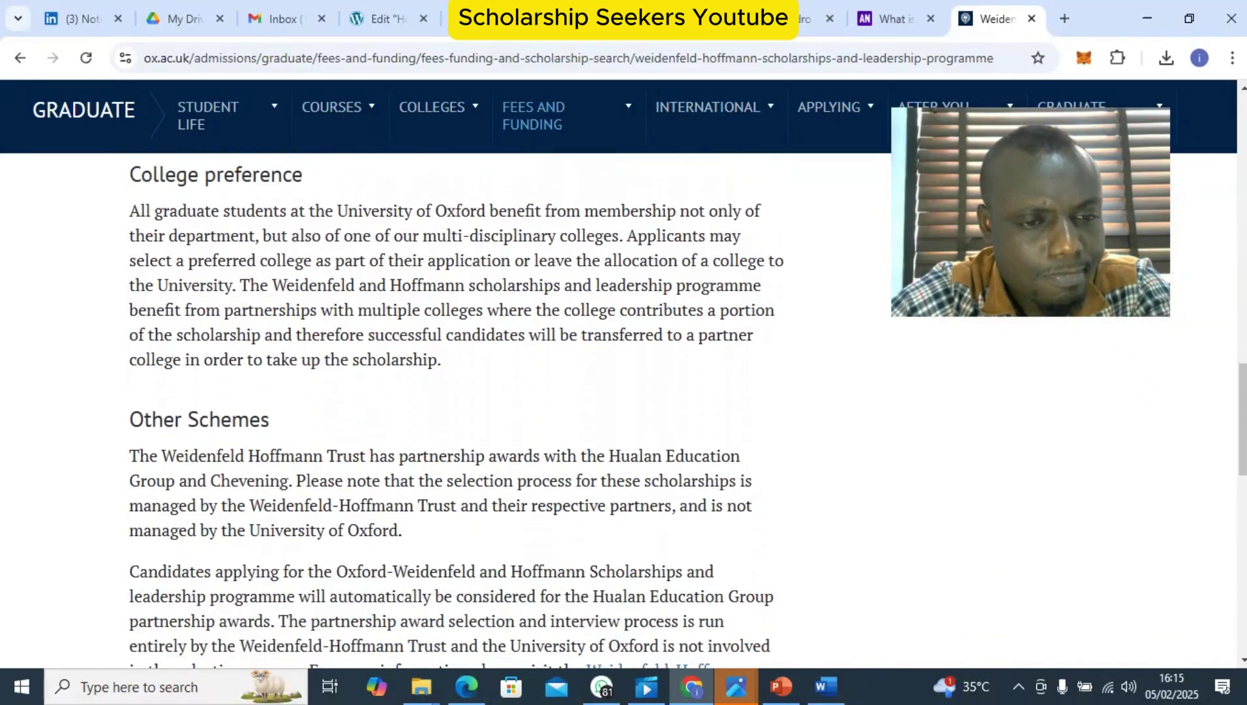
pyautogui.scroll(-3, 456, 411)
pyautogui.scroll(-3, 456, 411)
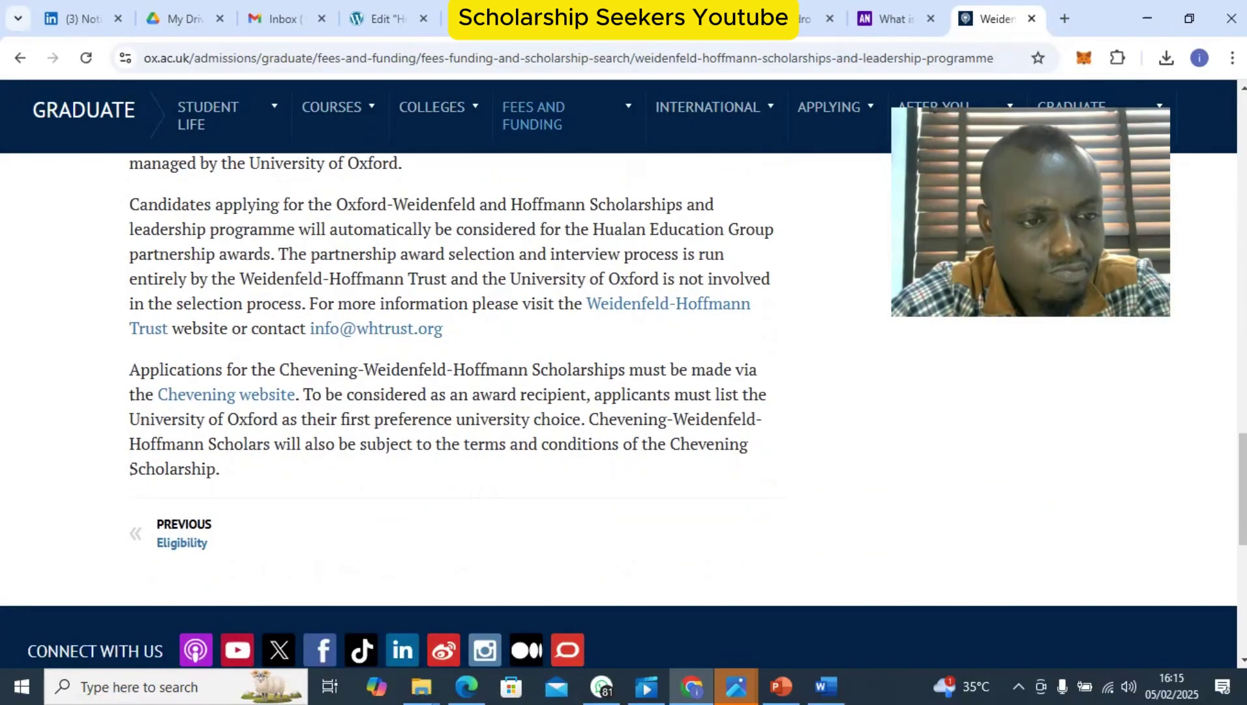
pyautogui.scroll(10, 457, 411)
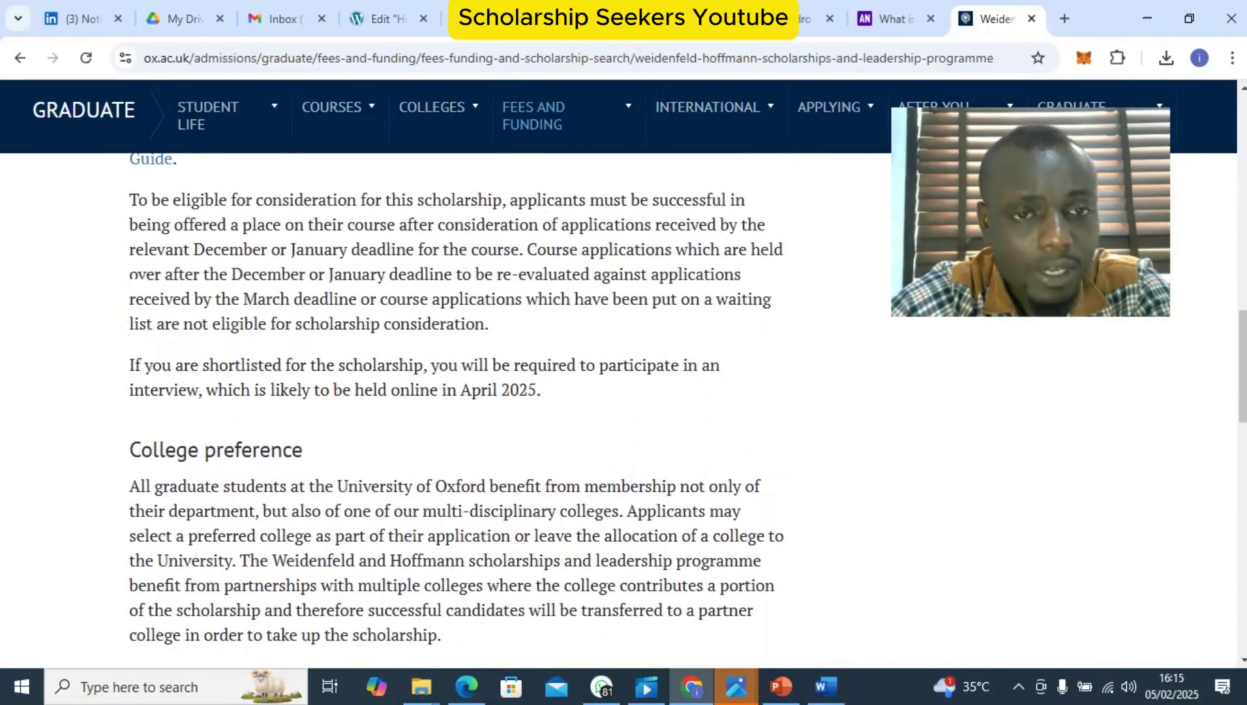
pyautogui.scroll(12, 457, 411)
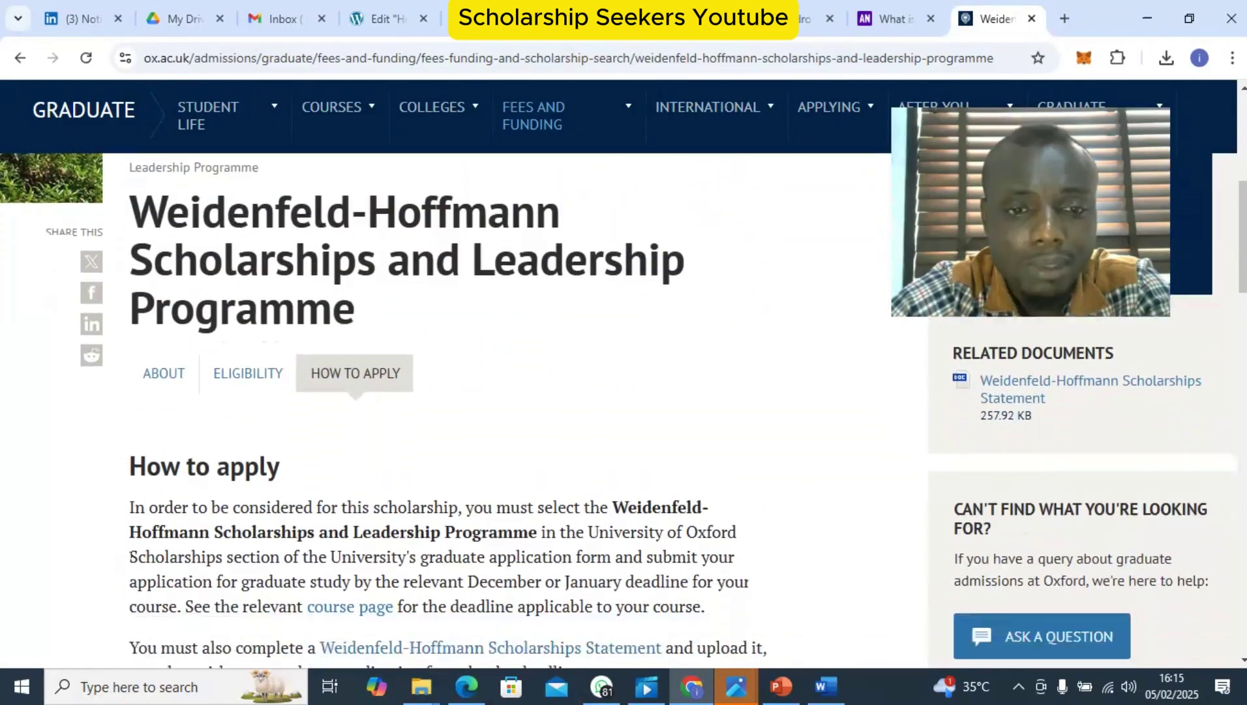
pyautogui.scroll(-15, 457, 411)
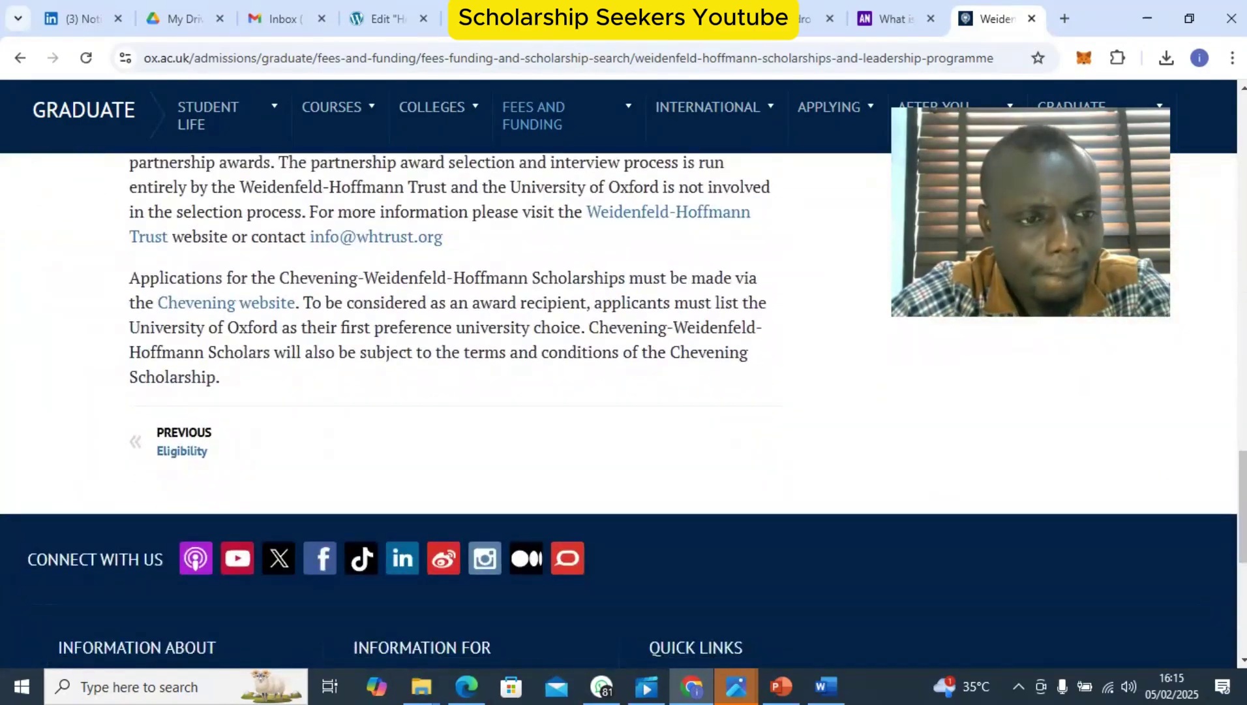
pyautogui.scroll(15, 456, 411)
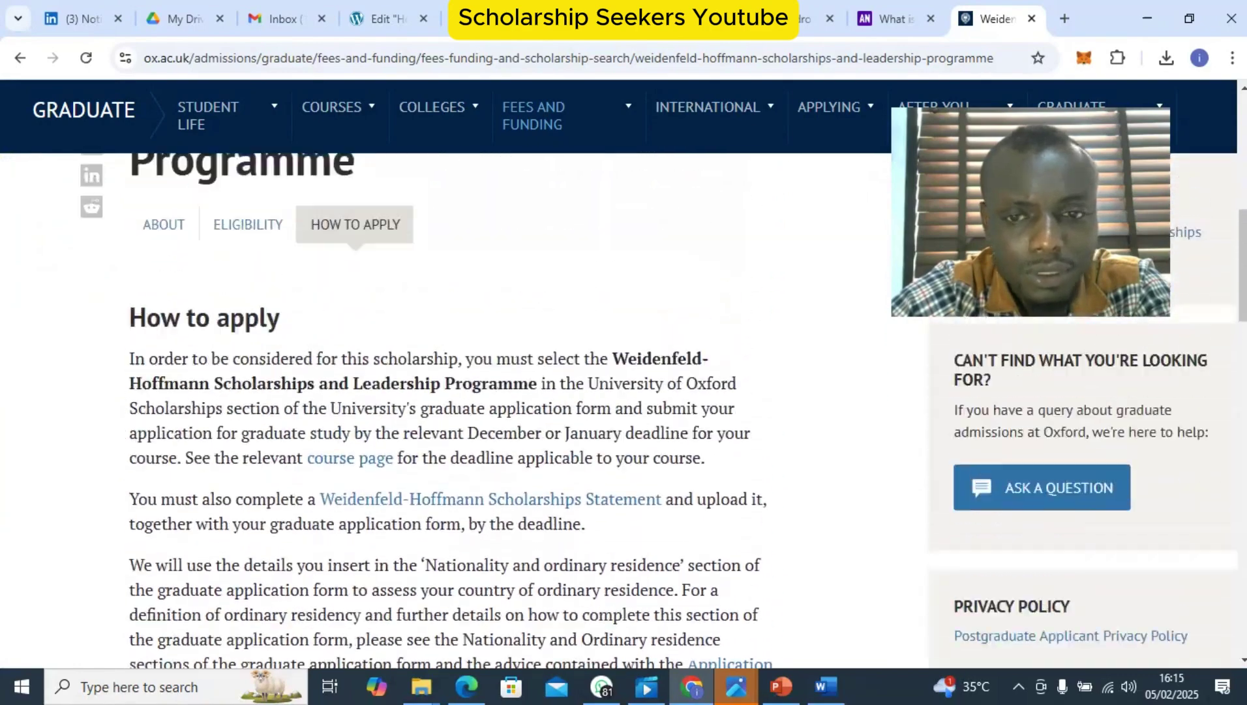
pyautogui.scroll(5, 456, 411)
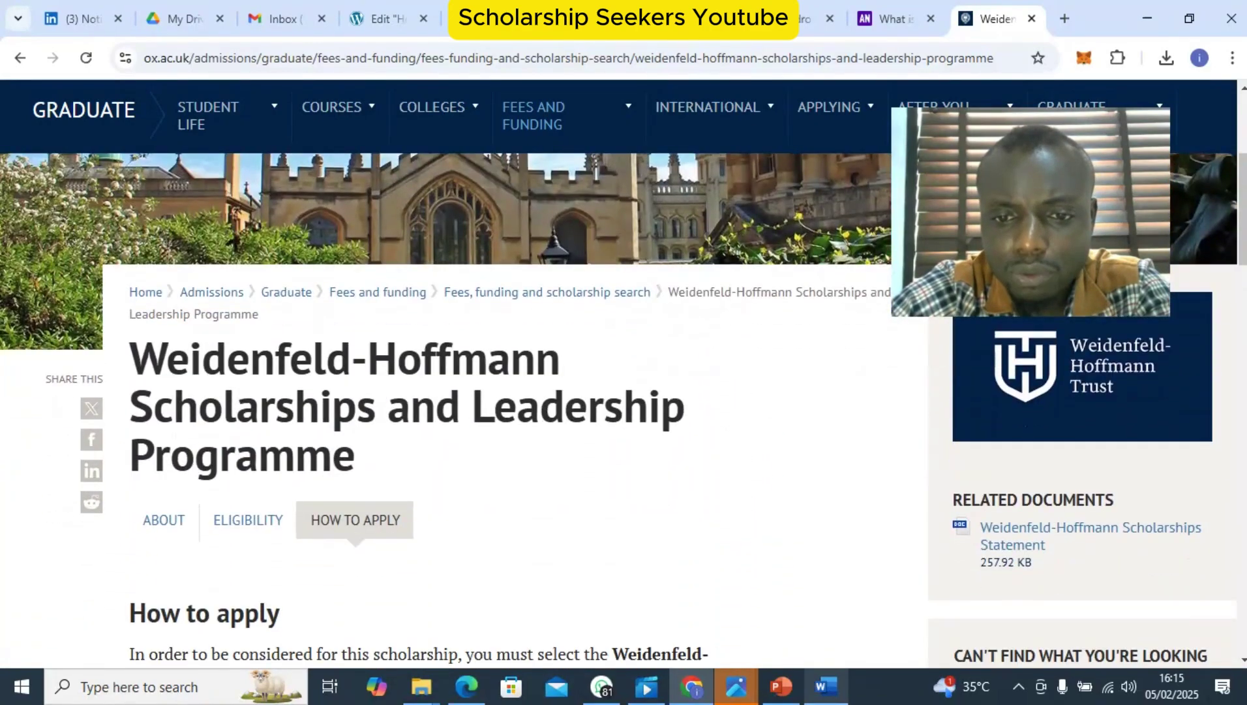
# - Open the Application Guide linked in the How to Apply paragraph about nationality and ordinary residence
pyautogui.scroll(-3, 457, 411)
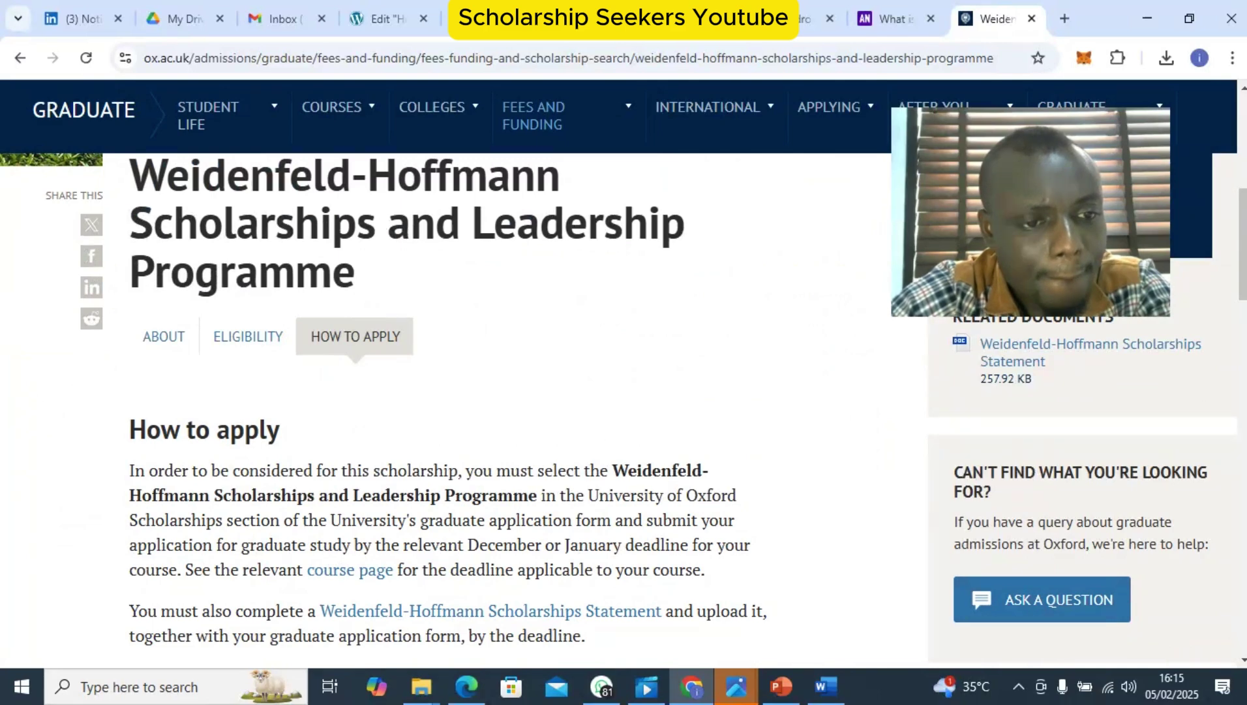
pyautogui.scroll(-4, 456, 411)
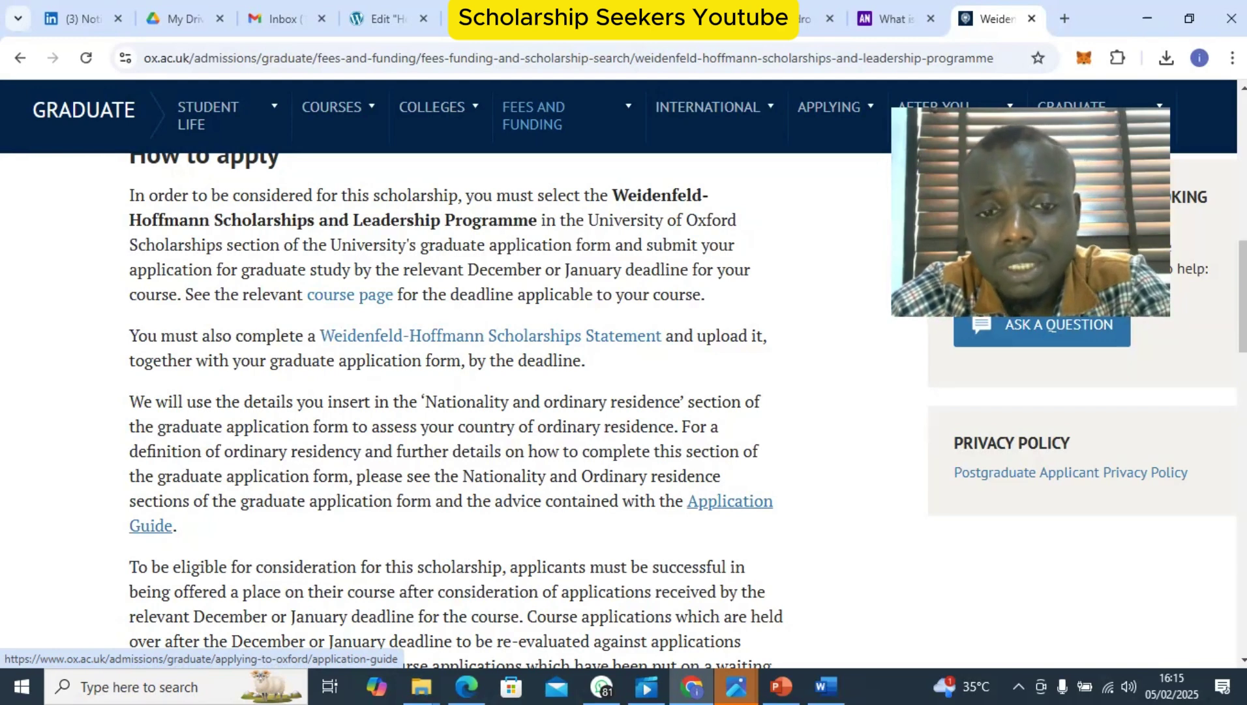
pyautogui.click(730, 501)
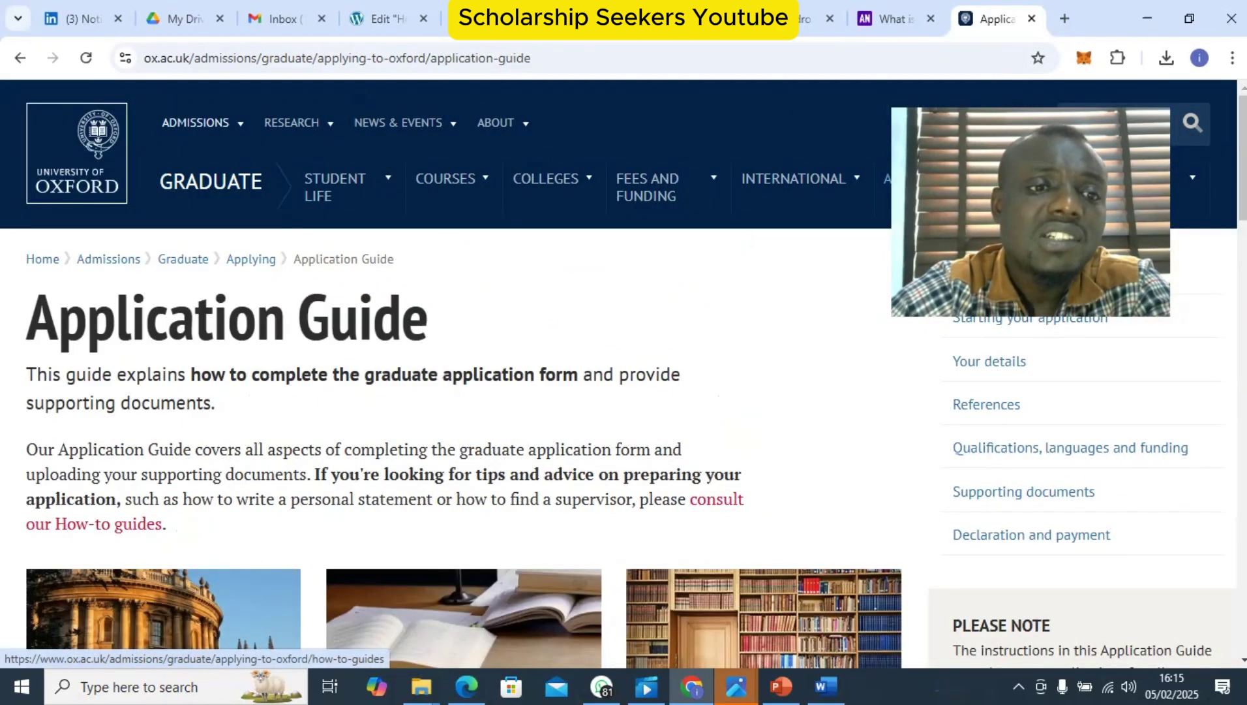
# - Examine the Application Guide's numbered sections, from Starting your application to Declaration and payment
pyautogui.scroll(-3, 730, 500)
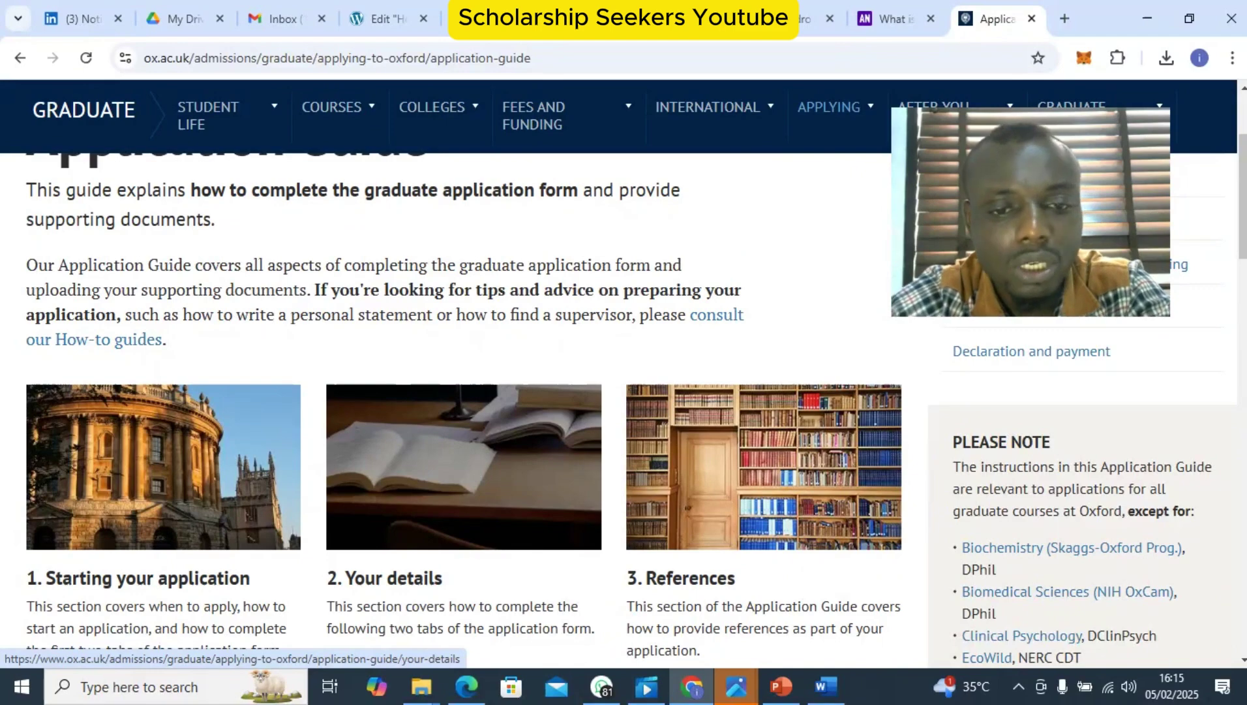
pyautogui.scroll(-3, 463, 490)
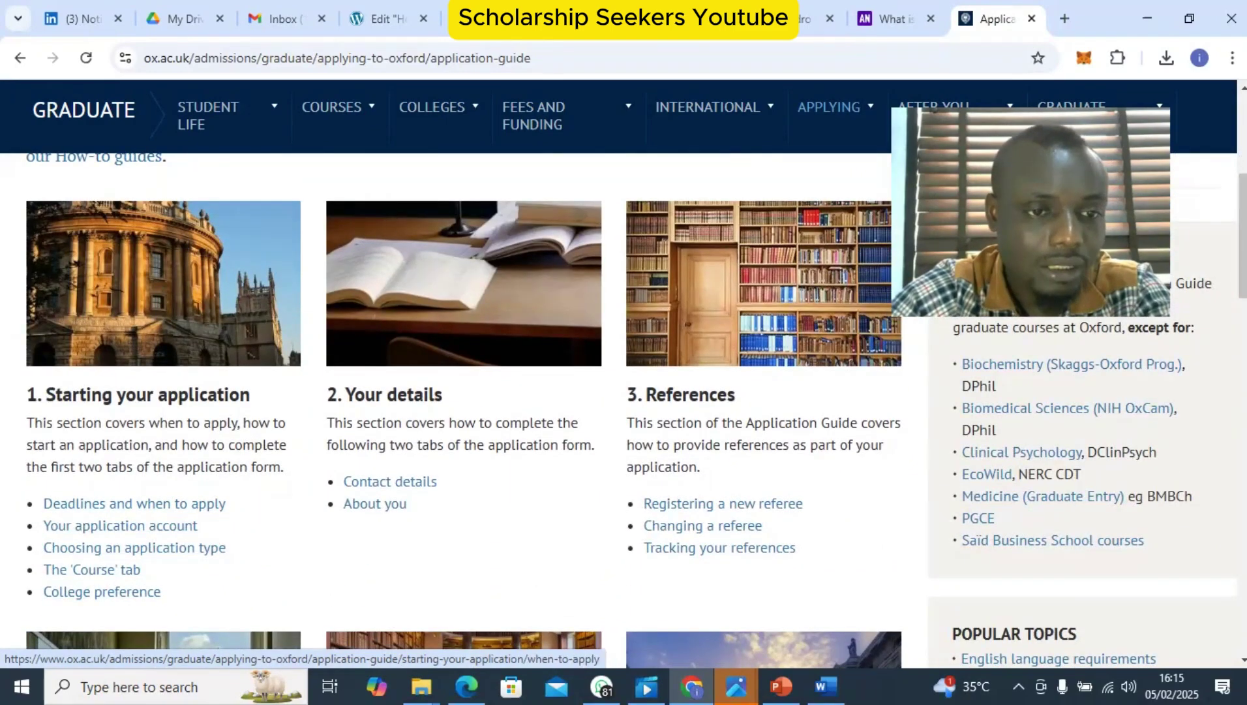
pyautogui.scroll(3, 463, 418)
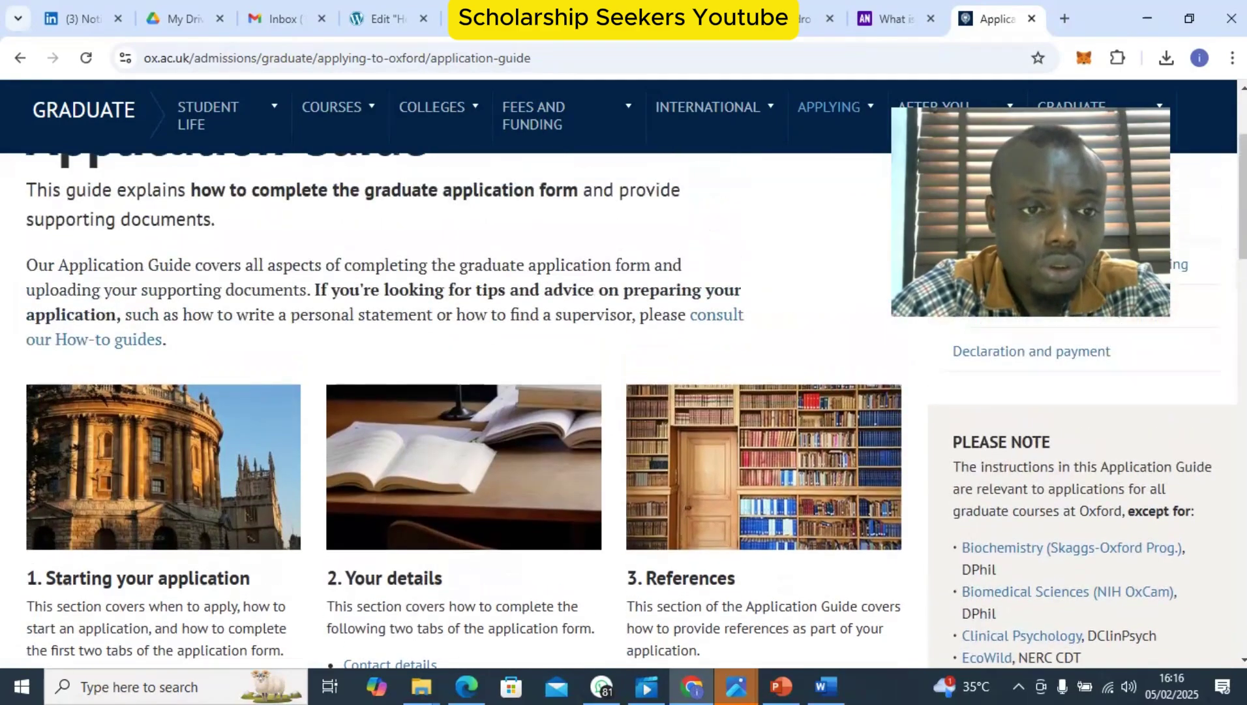
pyautogui.scroll(-9, 463, 417)
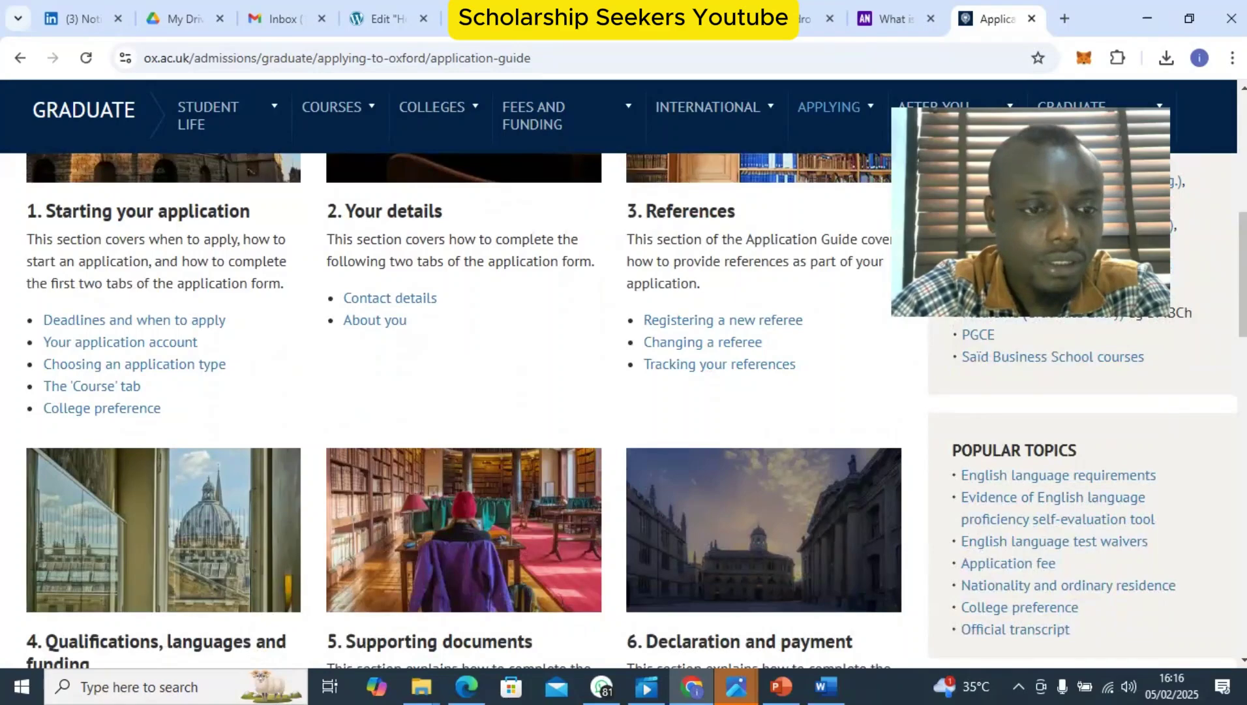
# - Examine the Application Guide's numbered sections and published-information notes, from Starting your application through Declaration and payment to the page end and back
pyautogui.scroll(-2, 313, 352)
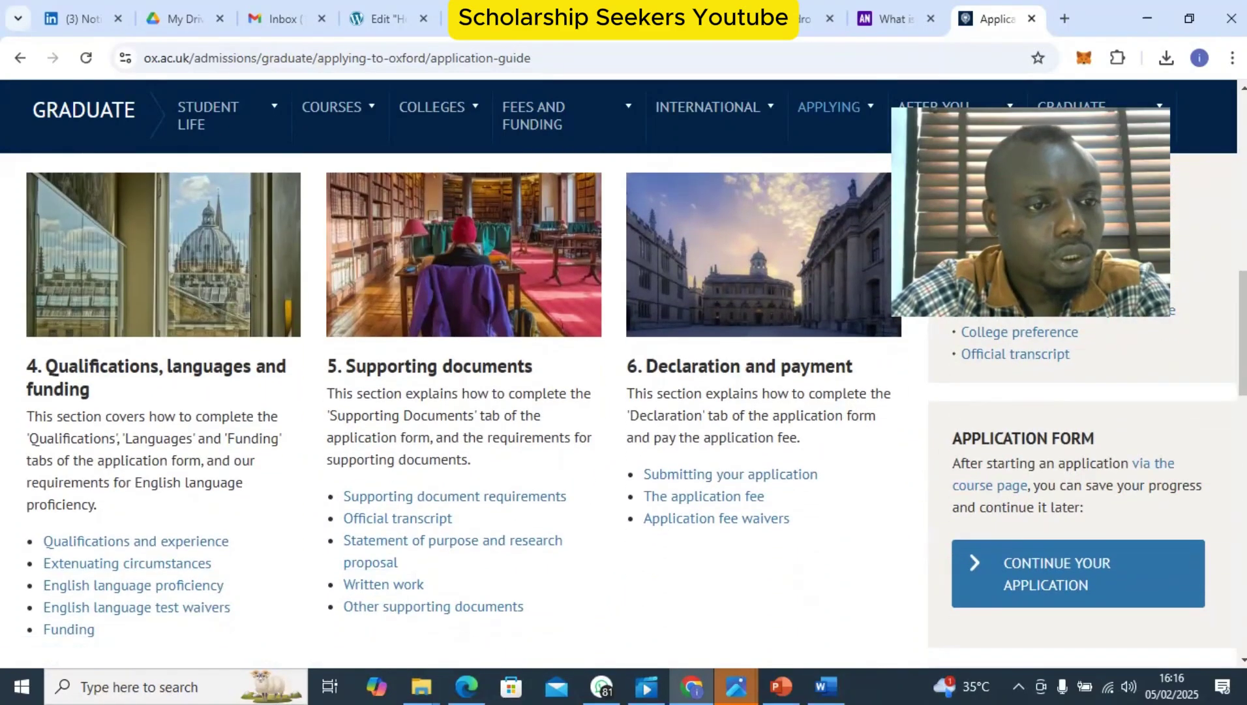
pyautogui.scroll(-2, 136, 541)
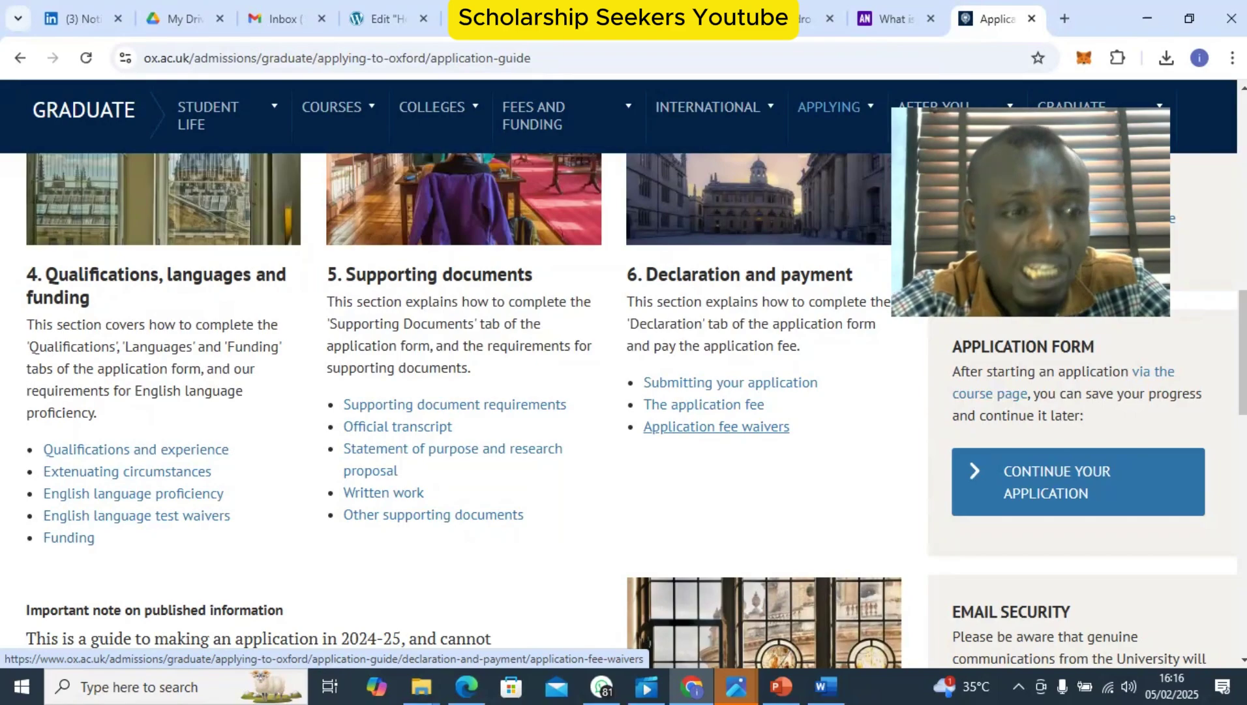
pyautogui.scroll(-8, 716, 427)
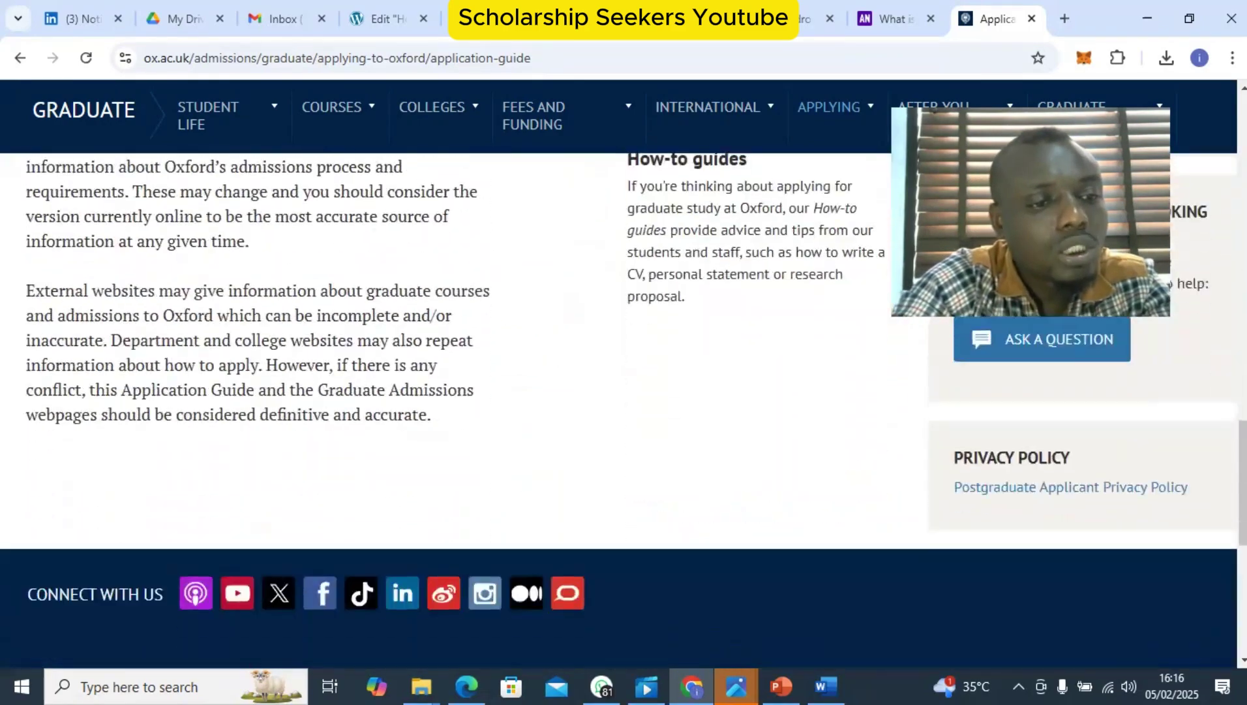
pyautogui.scroll(2, 716, 427)
pyautogui.scroll(12, 457, 404)
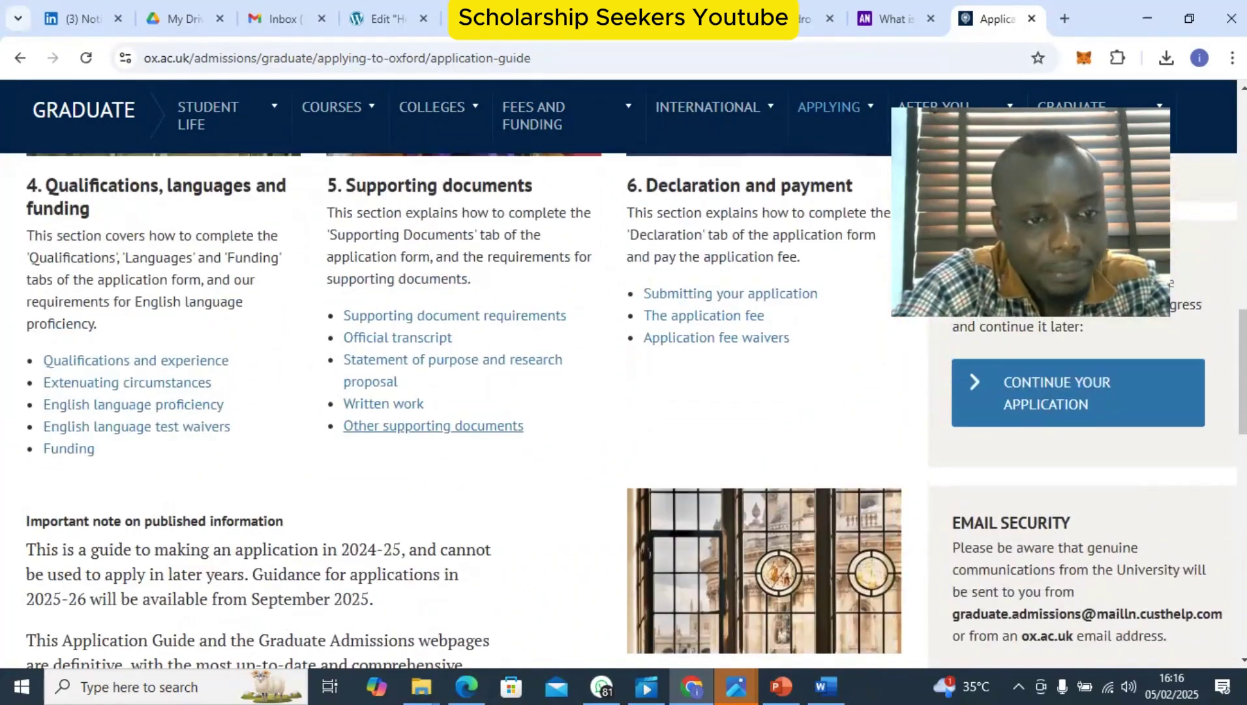
pyautogui.scroll(5, 130, 455)
pyautogui.scroll(-4, 131, 455)
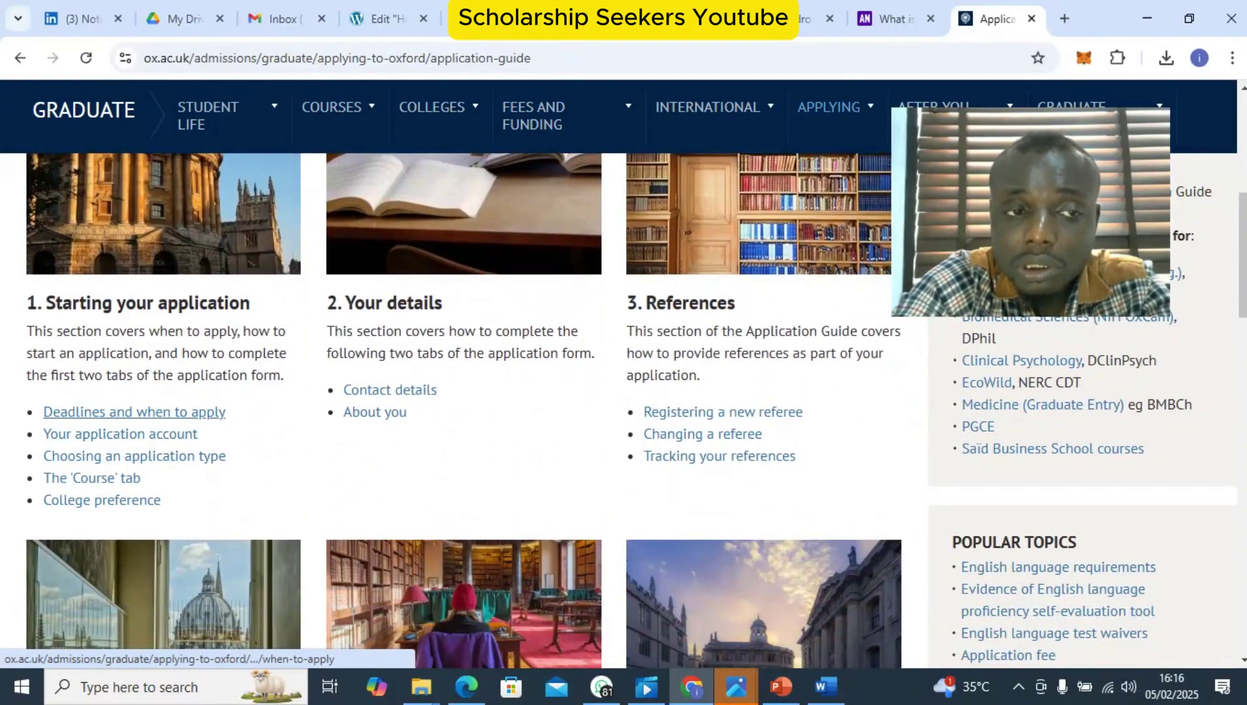
pyautogui.scroll(5, 98, 500)
pyautogui.scroll(-5, 375, 412)
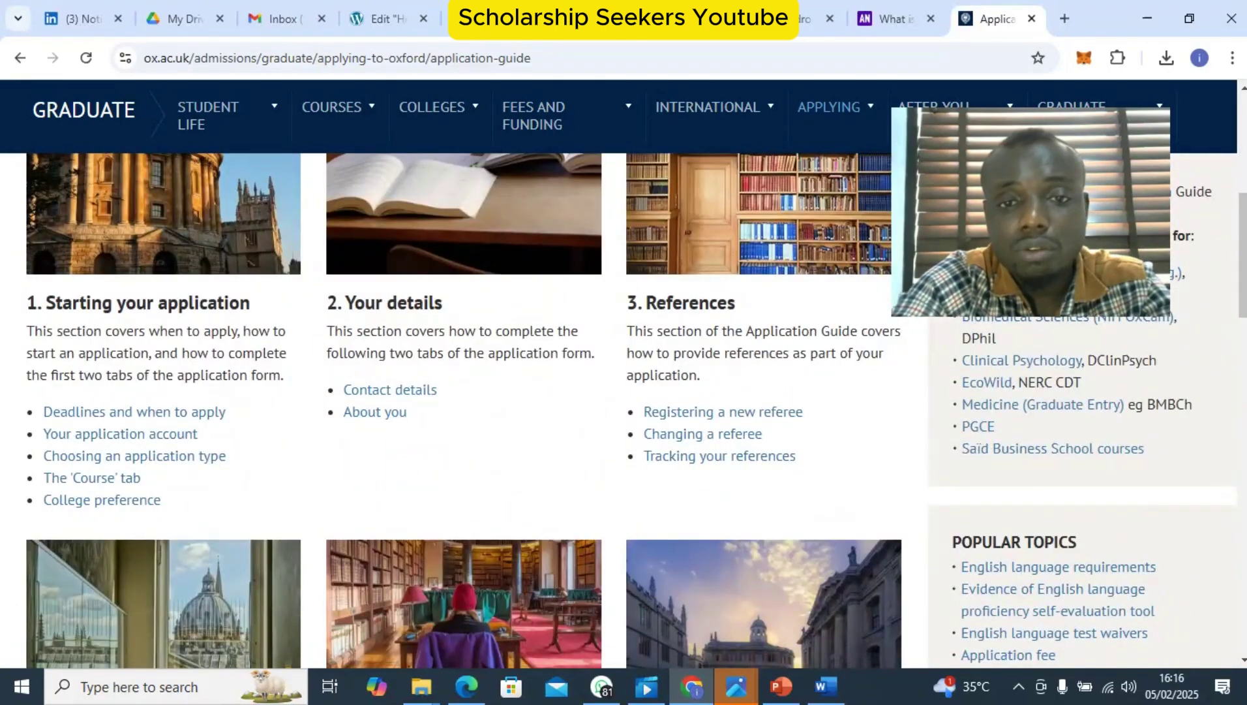
pyautogui.scroll(-4, 457, 410)
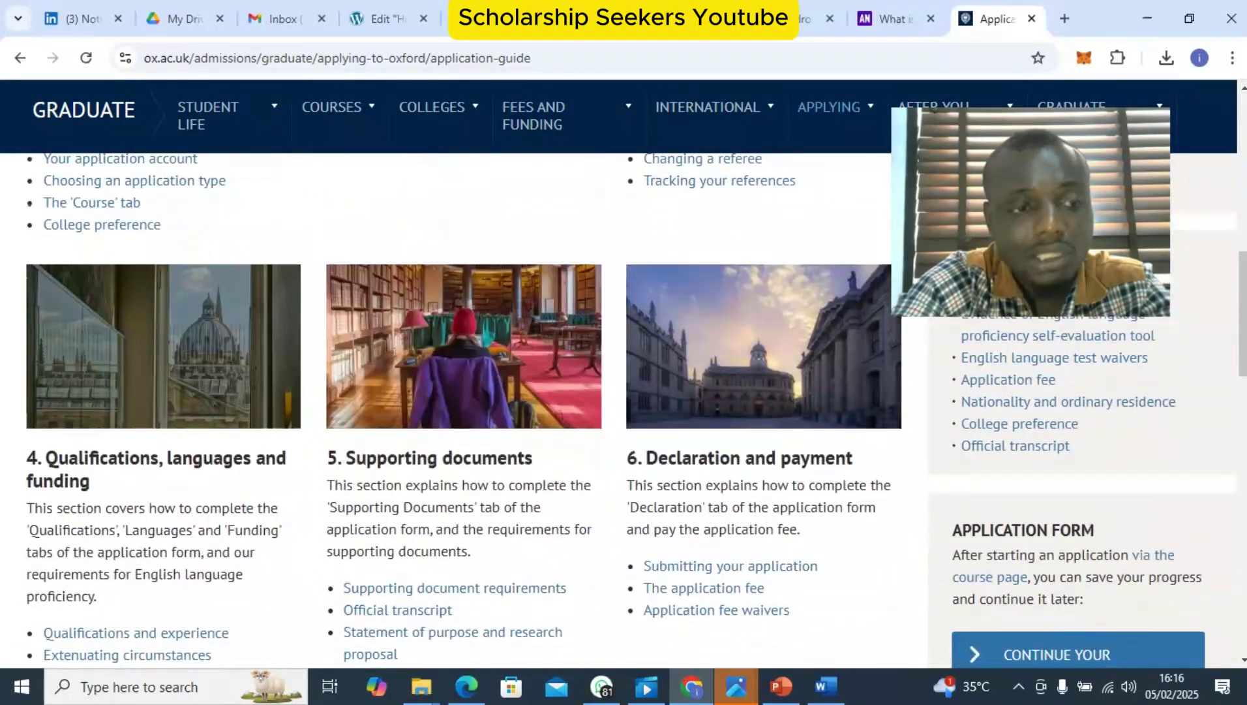
pyautogui.scroll(4, 130, 413)
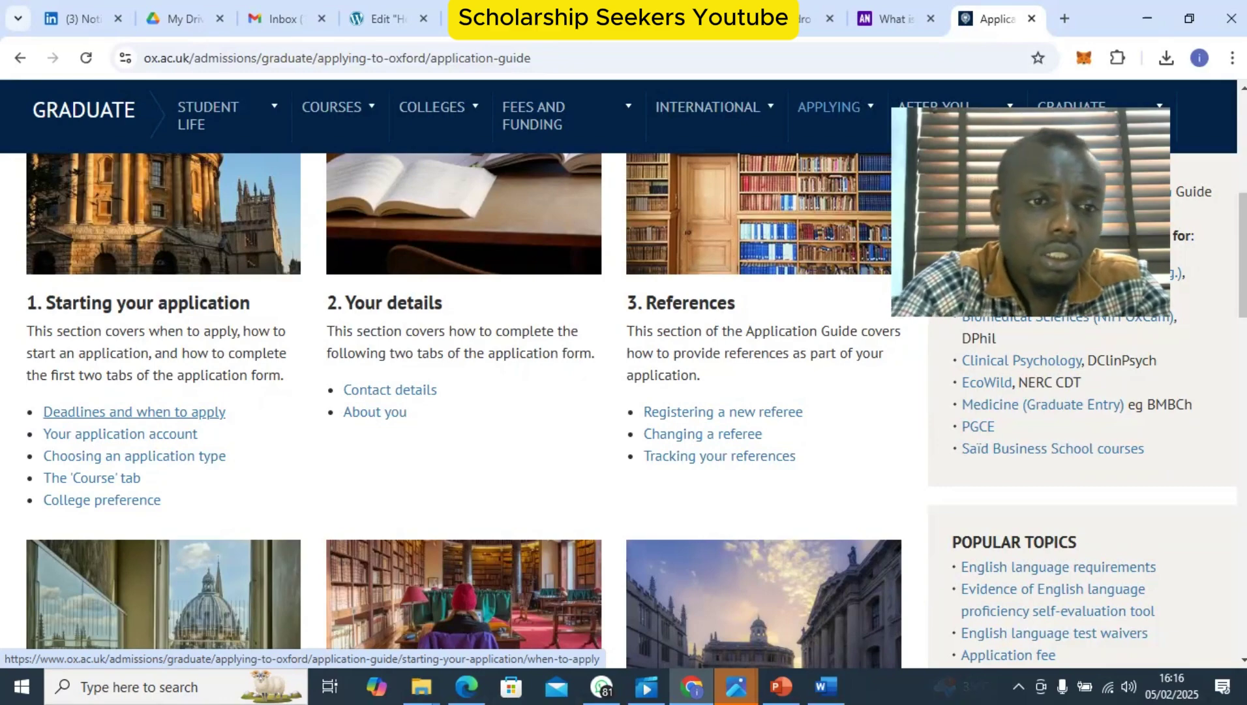
# - Open the Deadlines and when to apply page from the Starting your application section in a new tab and switch to it
pyautogui.rightClick(137, 417)
pyautogui.click(189, 437)
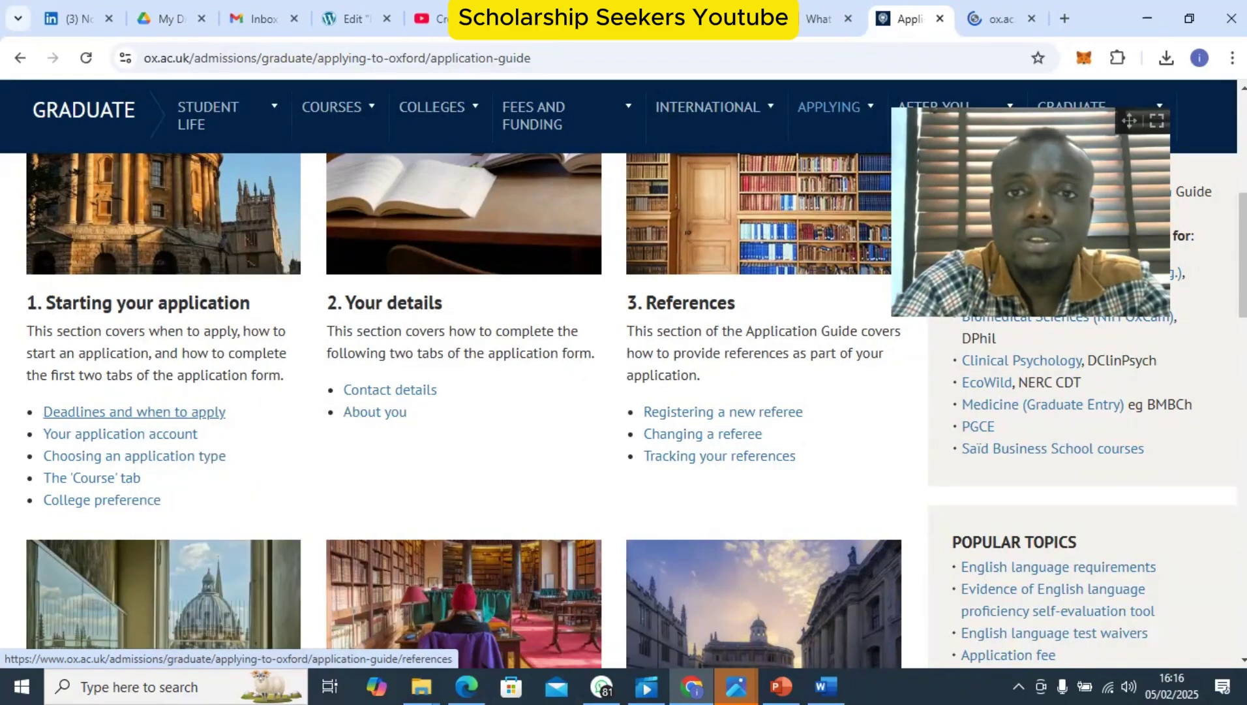
pyautogui.hotkey('ctrl', 'Tab')
# - Read the Getting started and Application deadlines sections, including the rules on scholarship deadlines, decision times and courses reopening
pyautogui.scroll(-4, 620, 371)
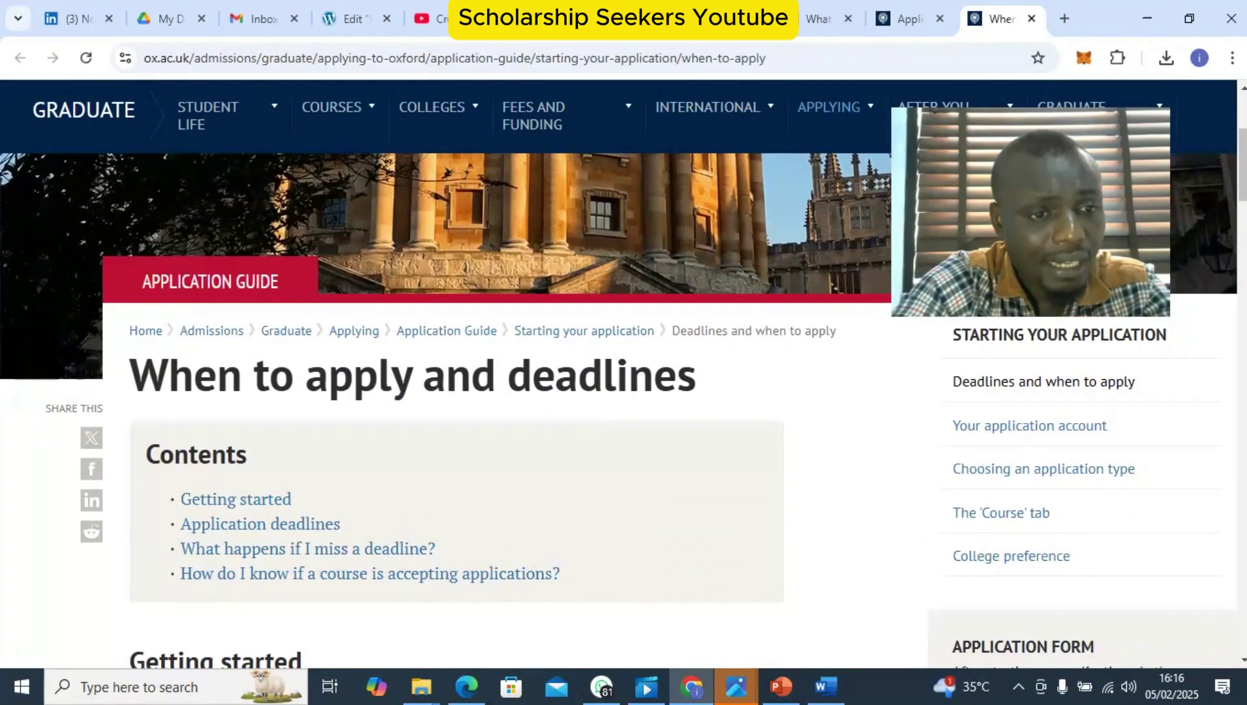
pyautogui.scroll(-7, 456, 411)
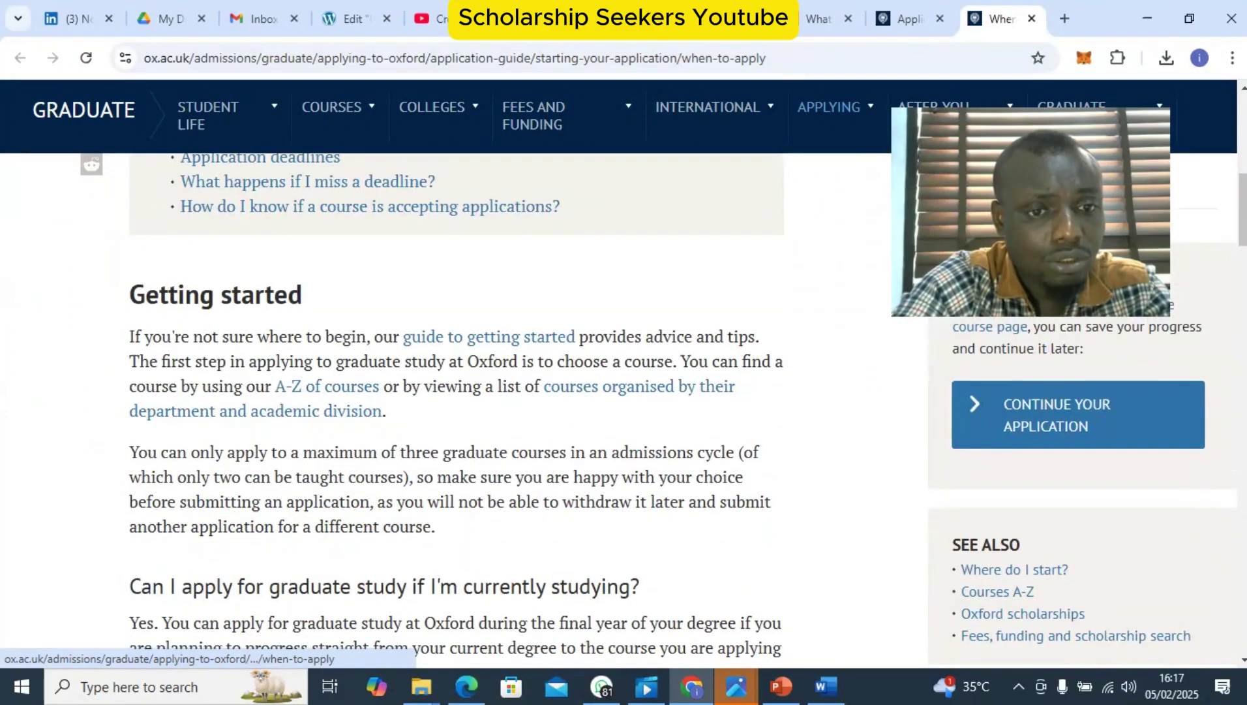
pyautogui.scroll(-11, 457, 411)
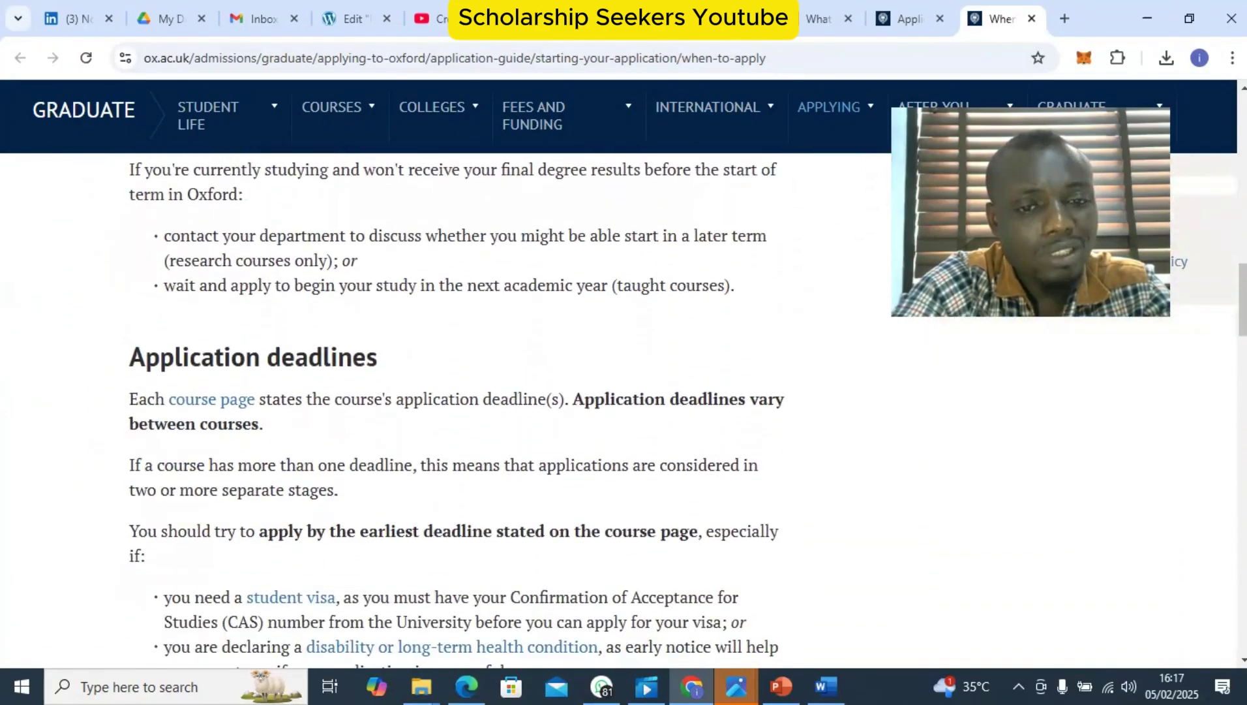
pyautogui.scroll(-1, 457, 411)
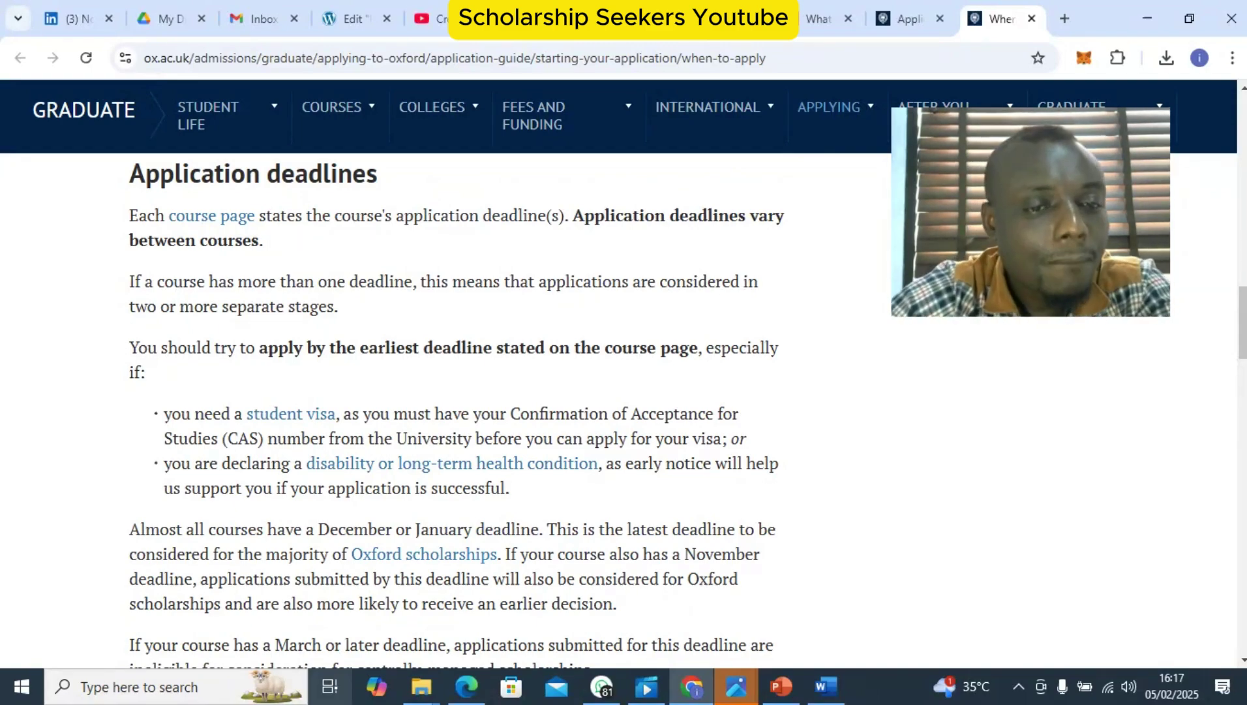
pyautogui.scroll(-5, 456, 391)
pyautogui.scroll(-10, 457, 411)
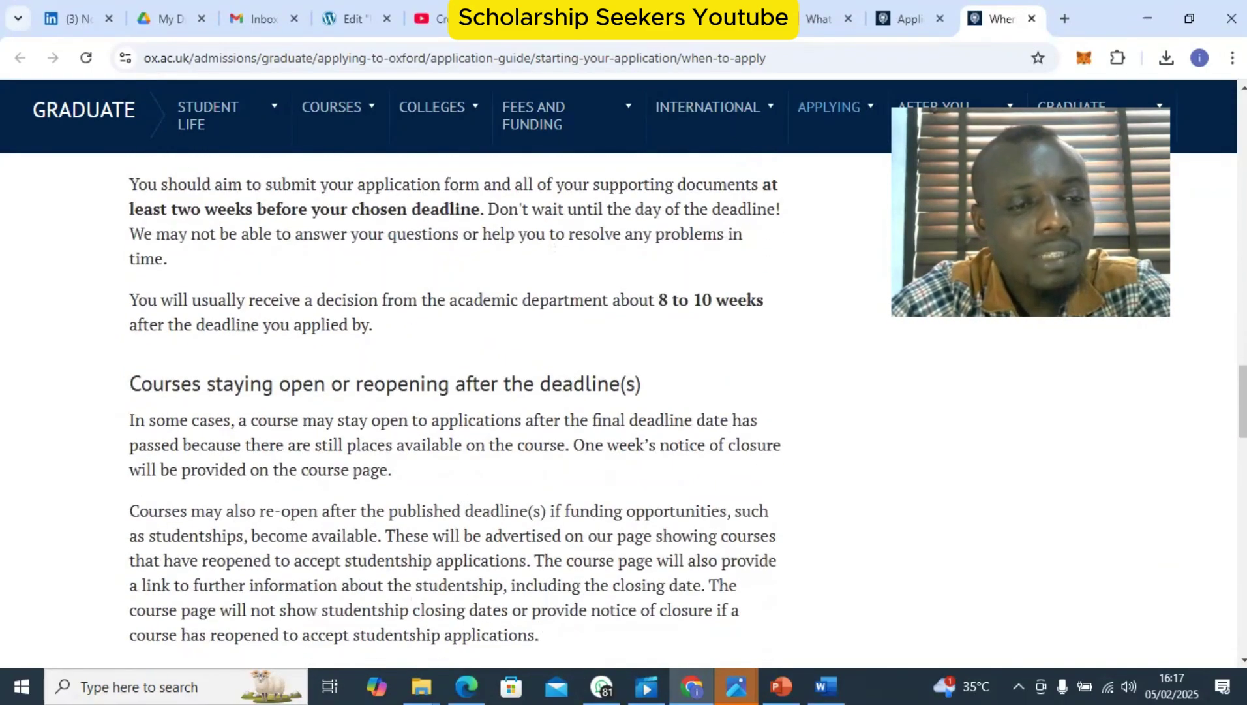
pyautogui.scroll(1, 457, 411)
pyautogui.scroll(7, 457, 411)
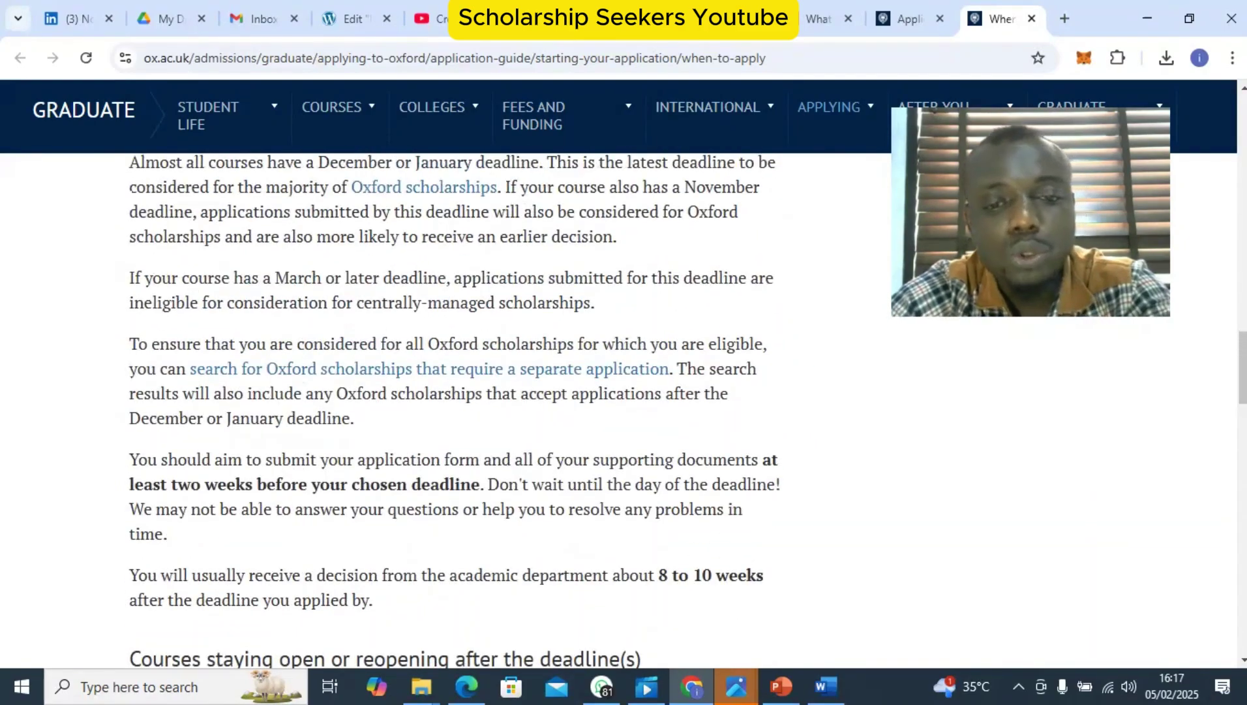
# - Switch to the scholarship statement form in Word and review its sections from Personal Data to the 200-word questions
pyautogui.click(825, 687)
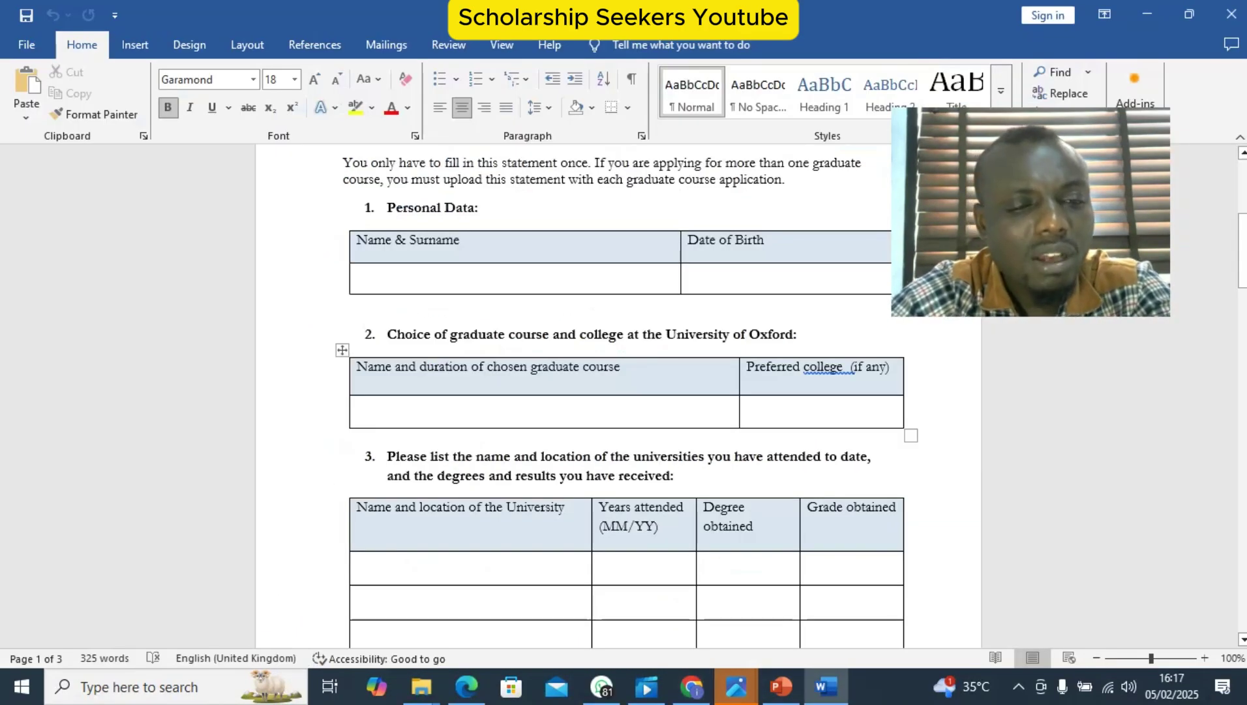
pyautogui.scroll(-6, 620, 392)
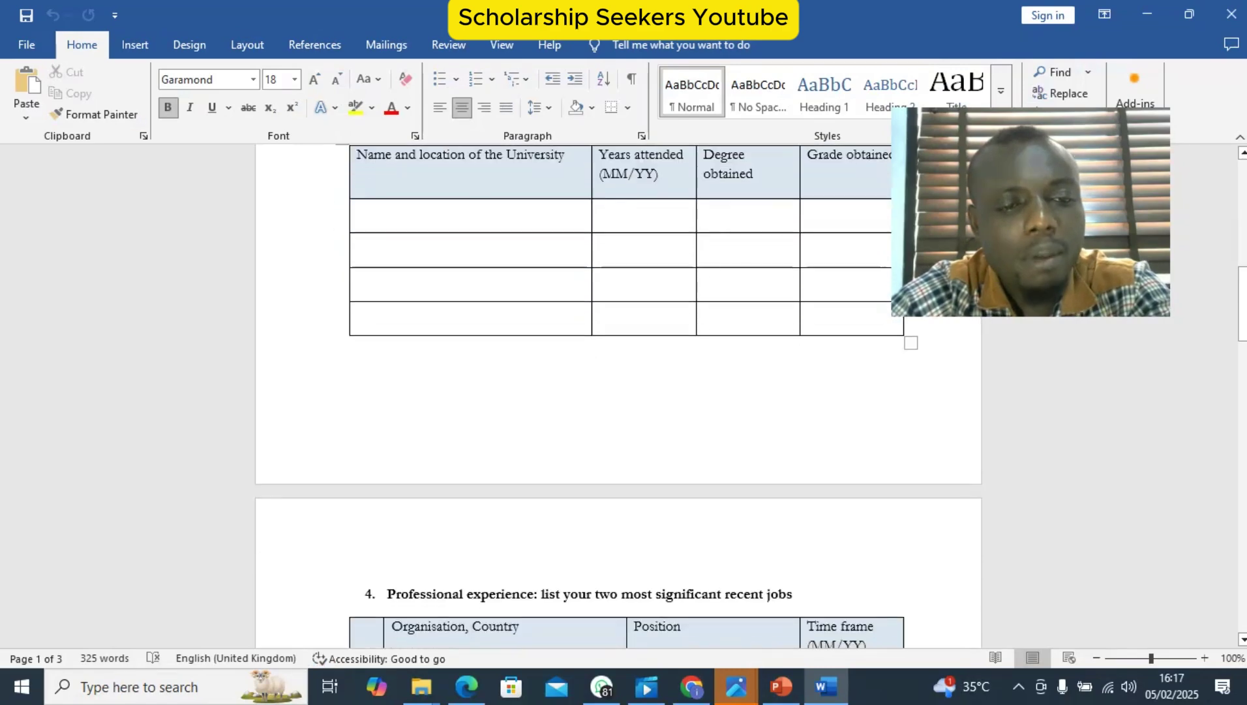
pyautogui.scroll(4, 620, 391)
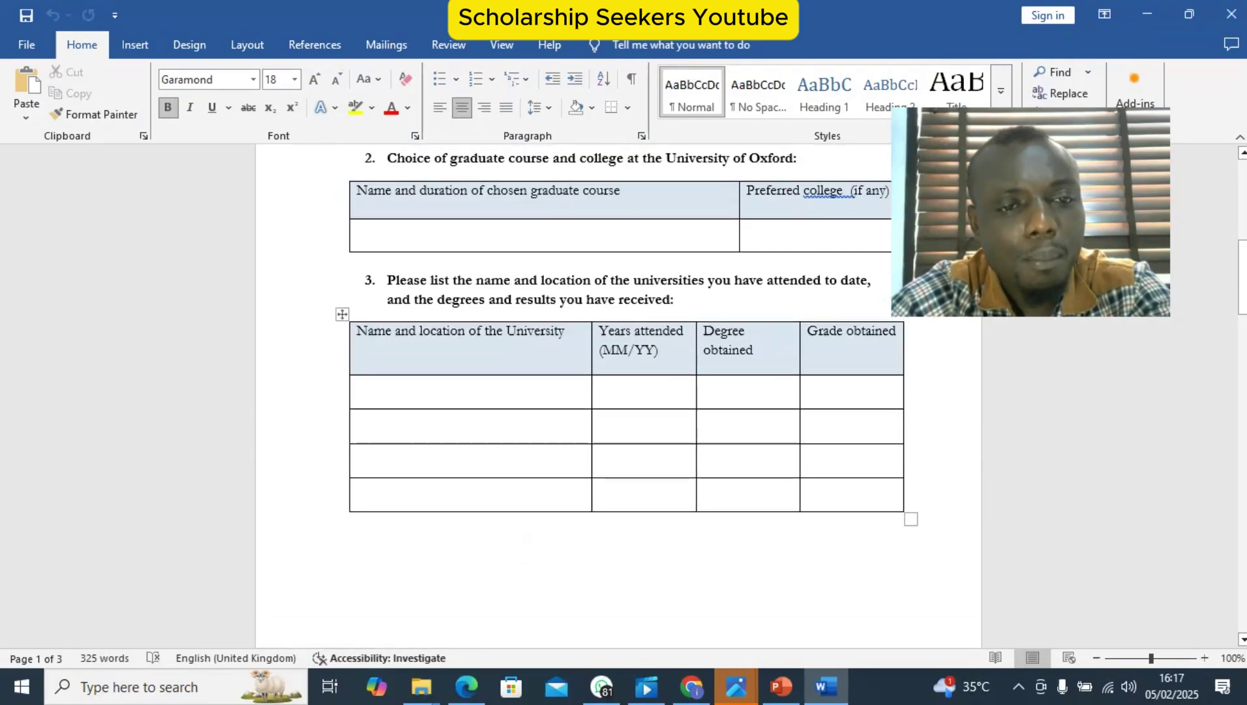
pyautogui.scroll(-9, 620, 392)
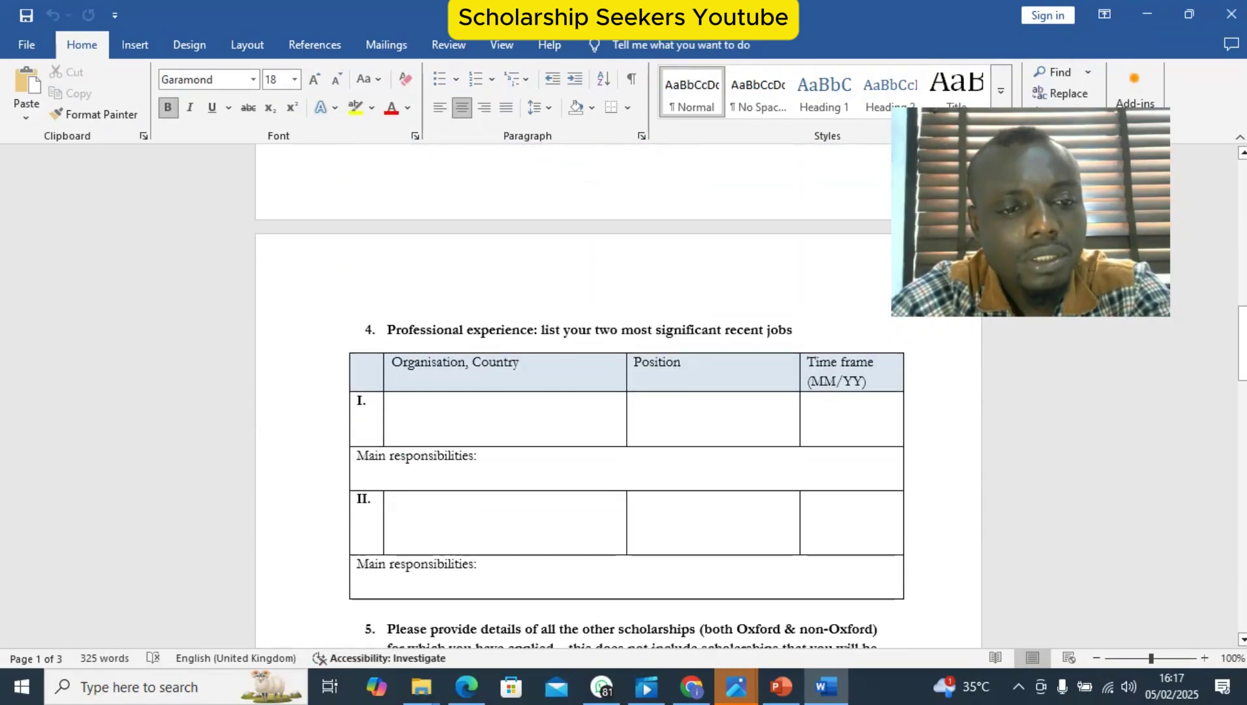
pyautogui.scroll(-6, 619, 391)
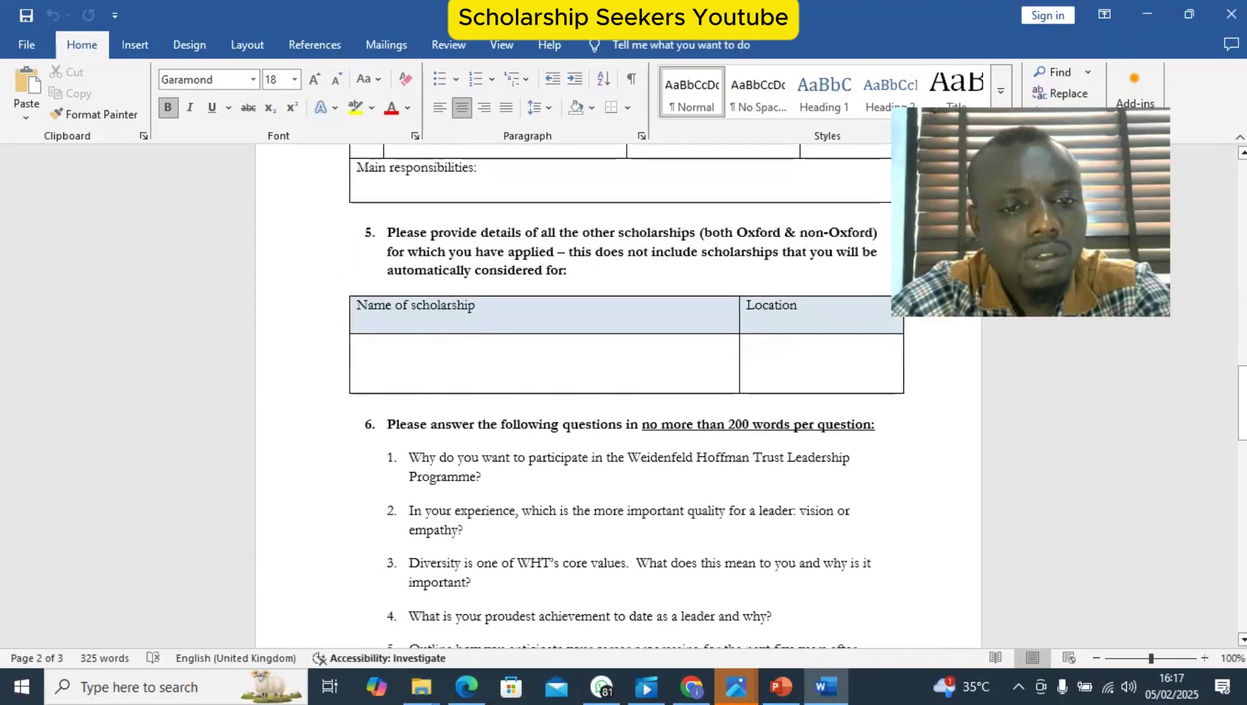
pyautogui.scroll(-2, 619, 391)
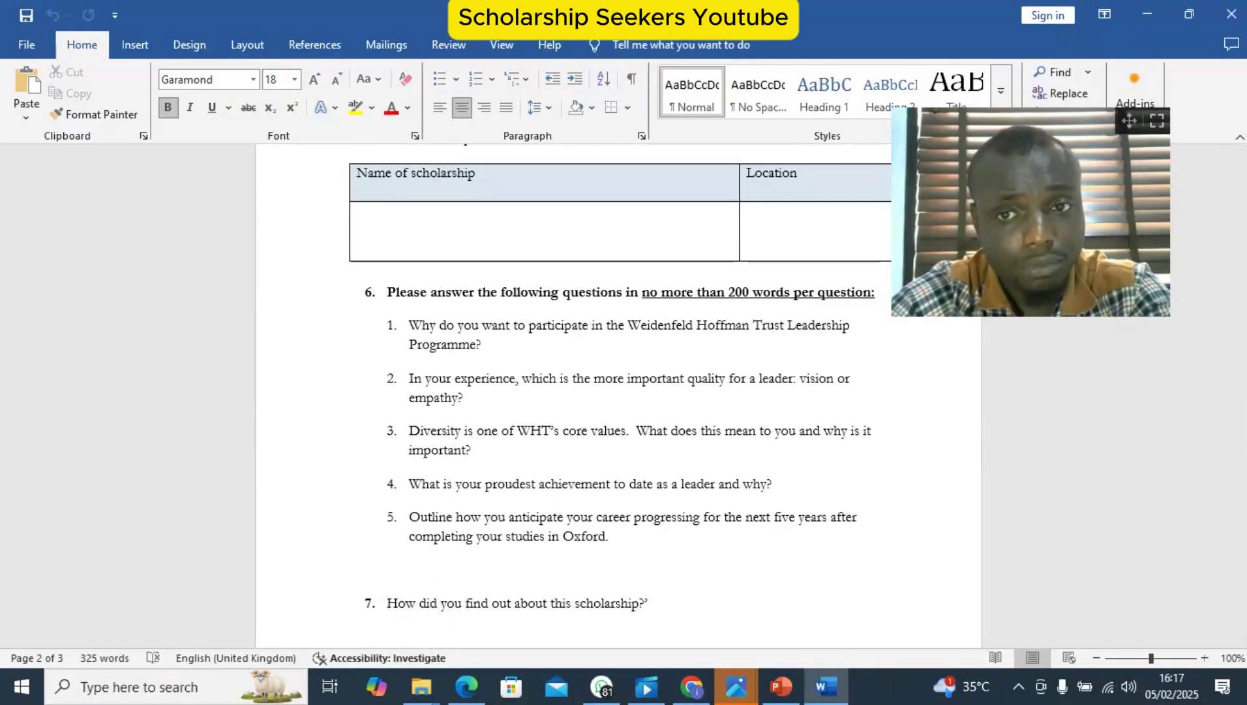
pyautogui.moveTo(1129, 121); pyautogui.dragTo(241, 353)
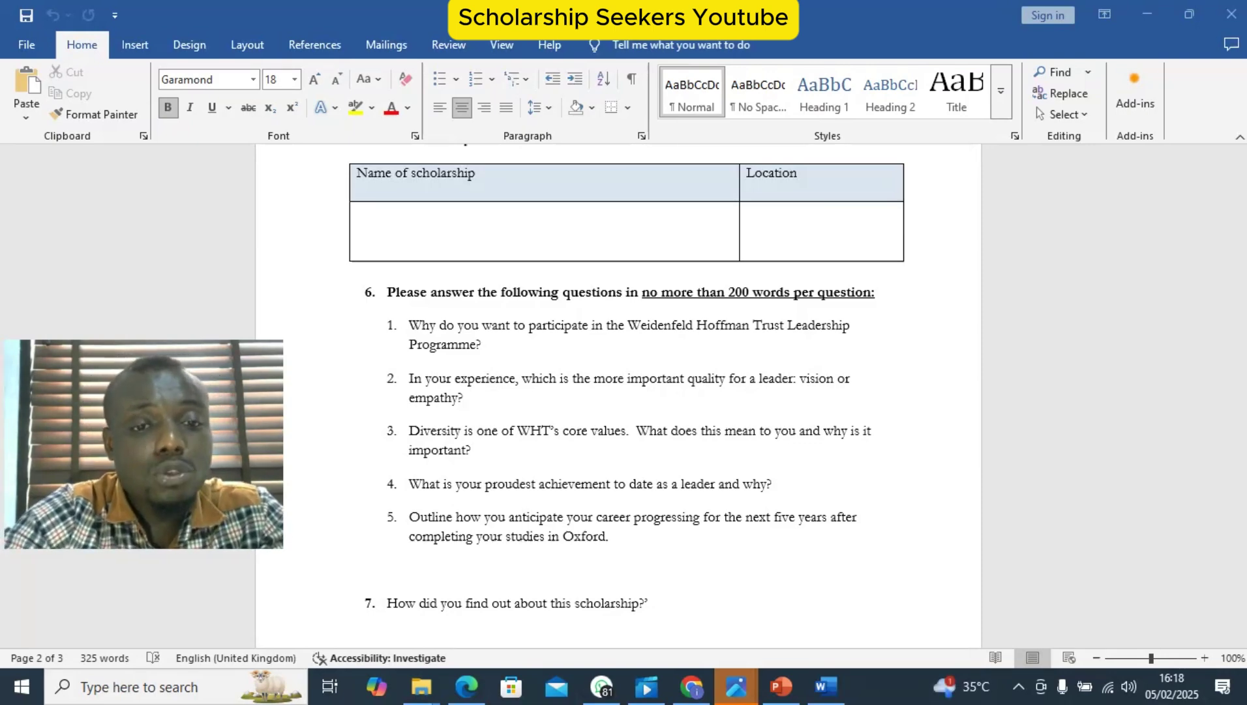
# - Switch back to Chrome and open ChatGPT in a new tab
pyautogui.moveTo(692, 685)
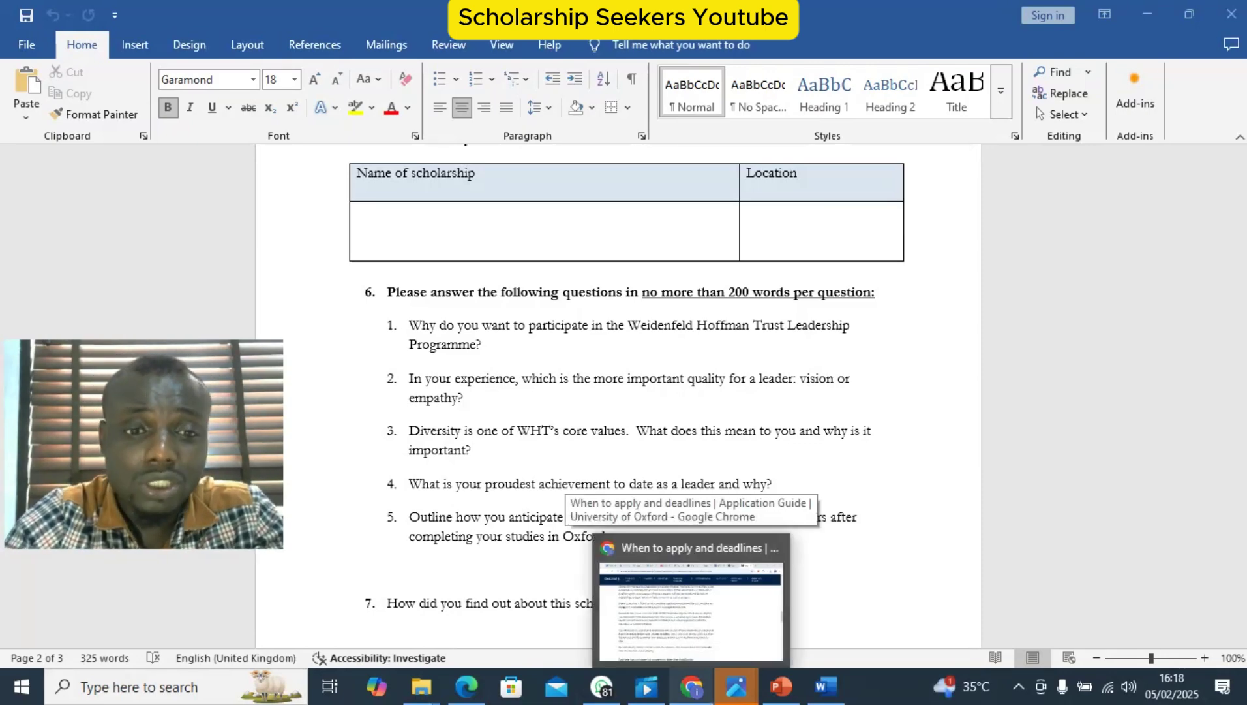
pyautogui.click(691, 685)
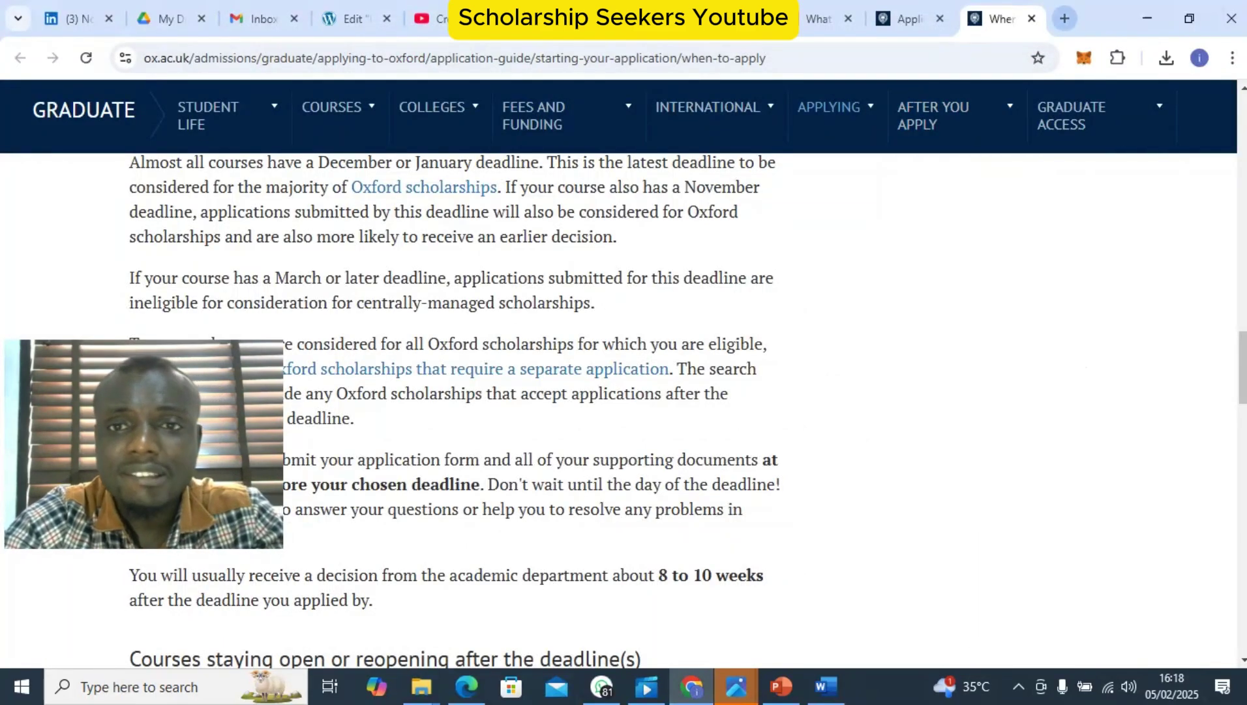
pyautogui.click(1065, 18)
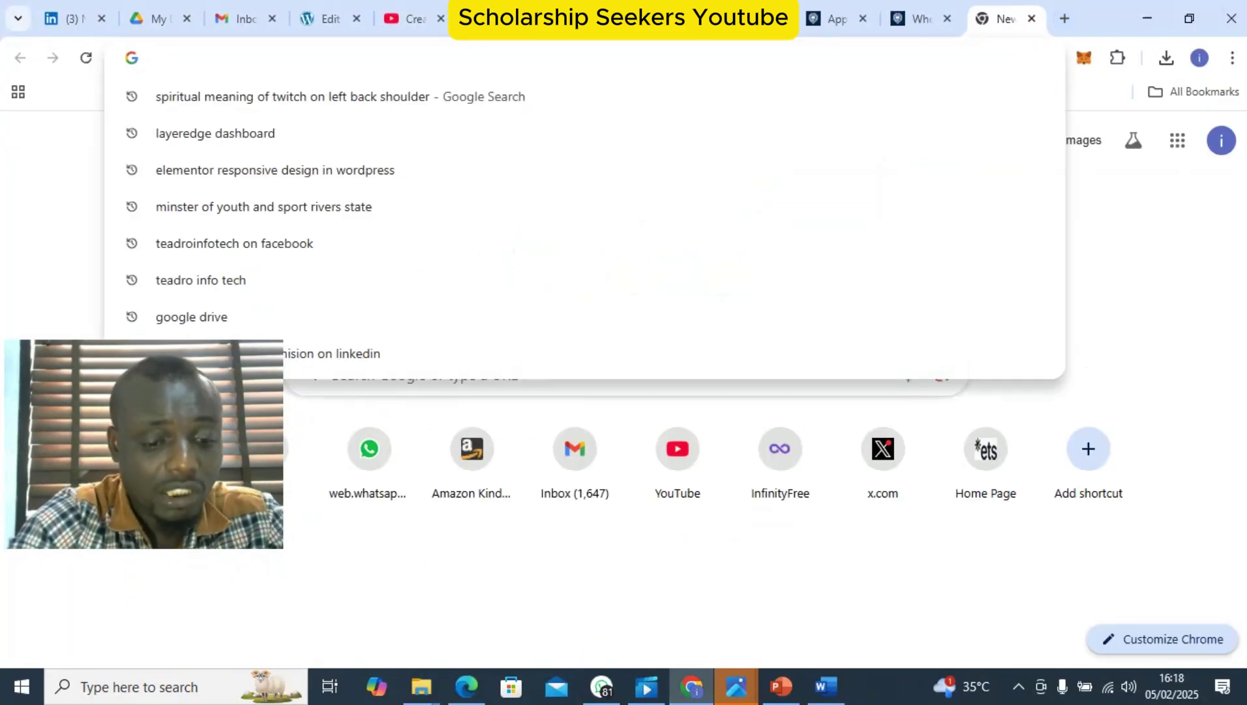
pyautogui.write('cht')
pyautogui.press('Return')
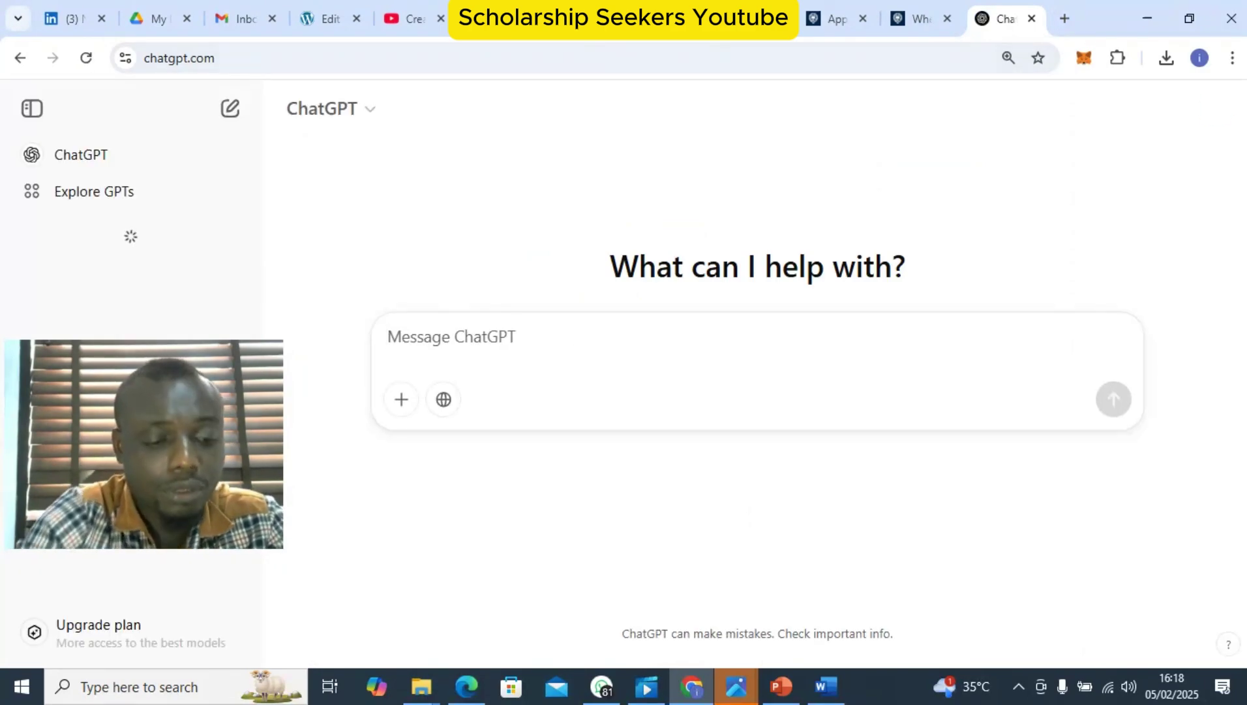
# - Begin a ChatGPT prompt with the text "i am applying for a scholarship." without sending it
pyautogui.write('i am applyi')
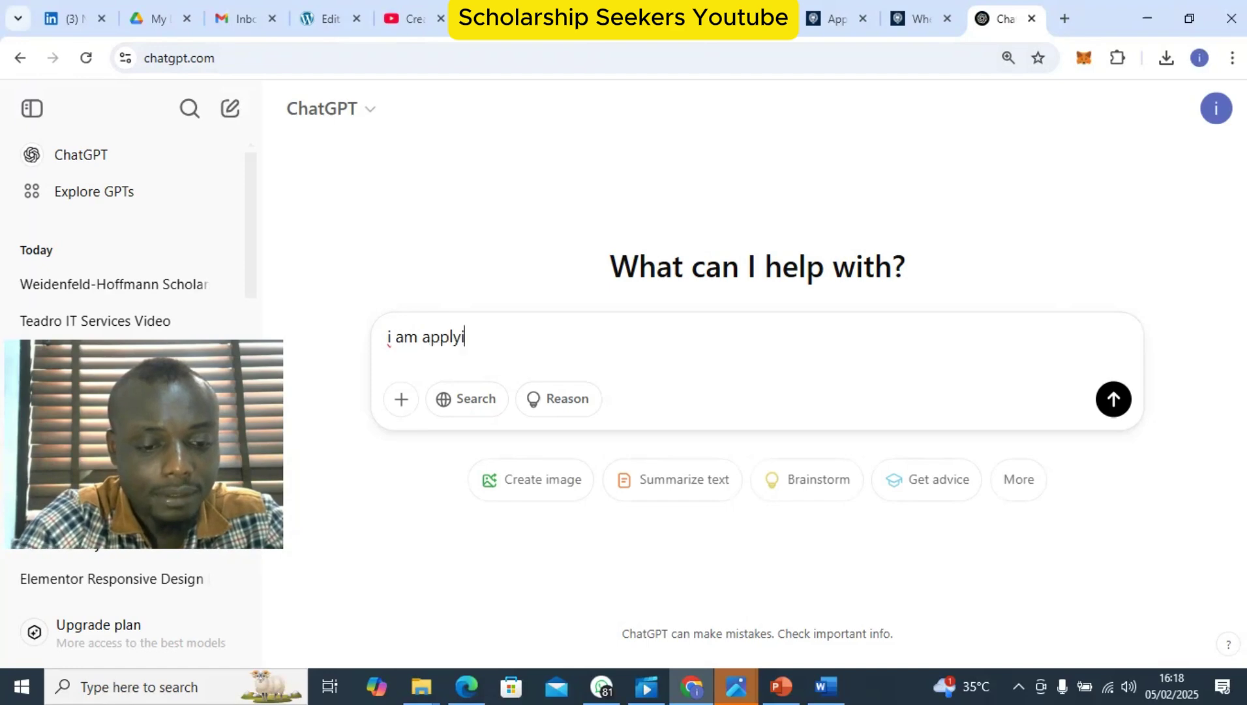
pyautogui.write('ng for a schol')
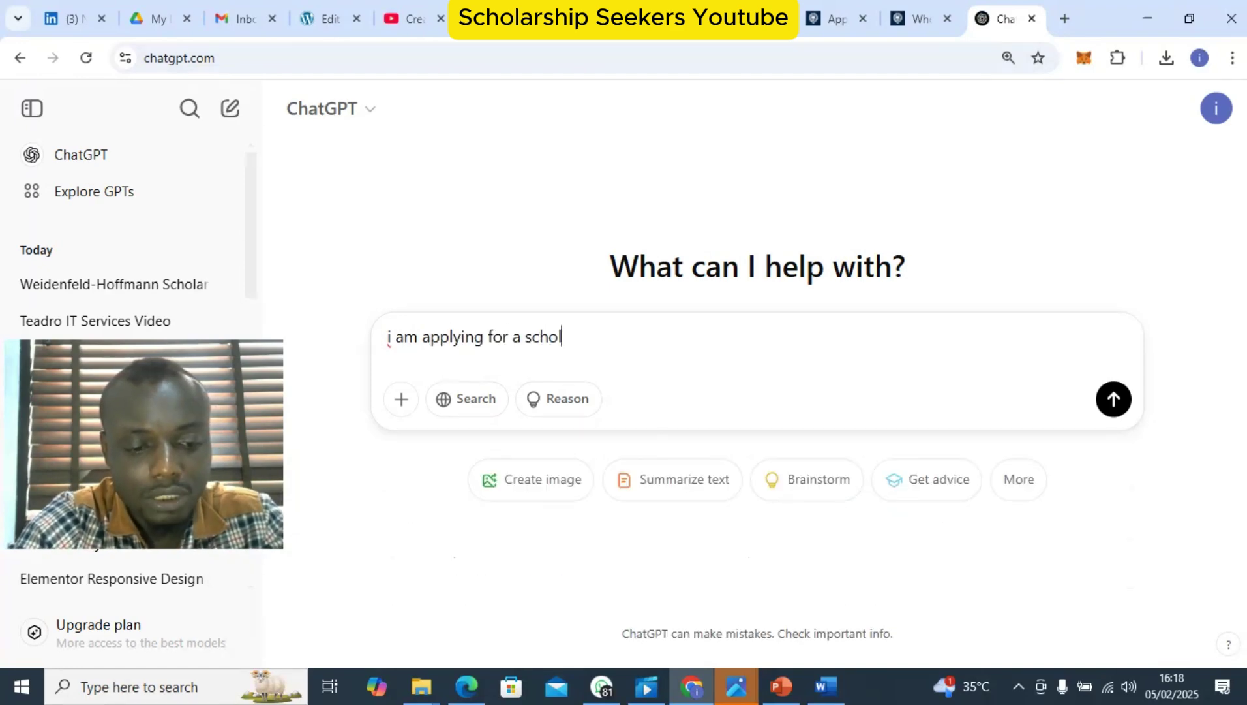
pyautogui.write('arship')
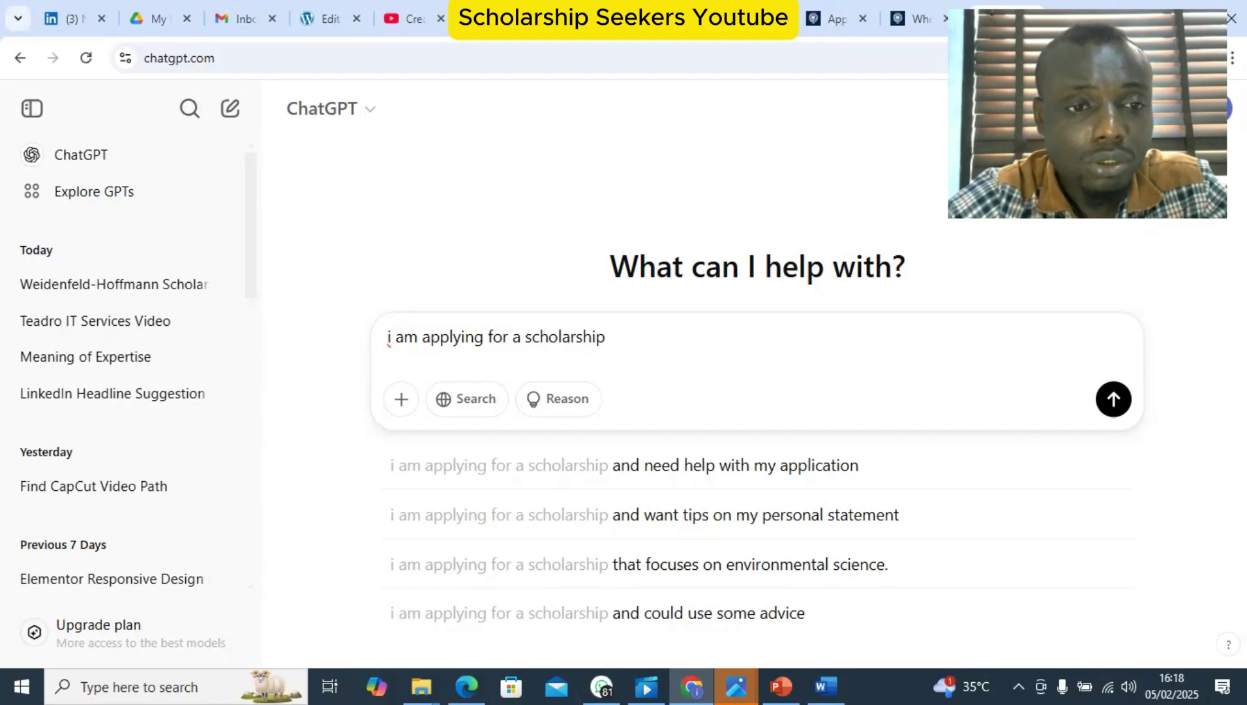
pyautogui.write('.')
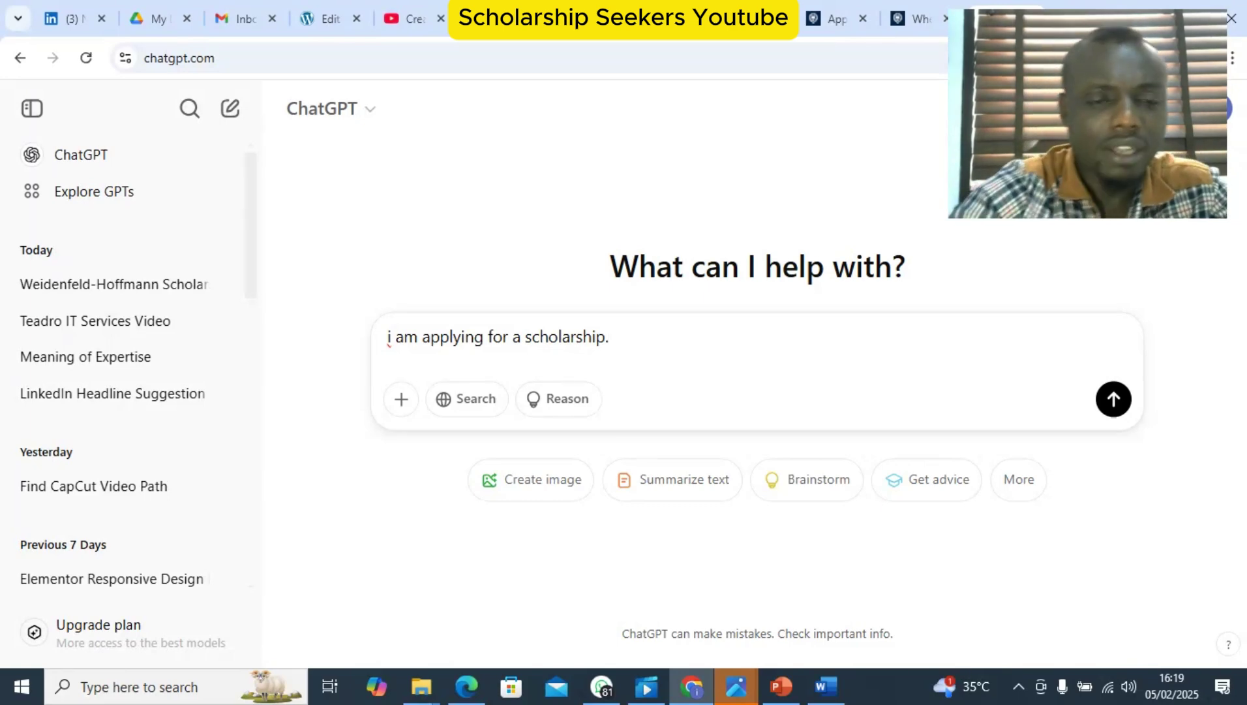
# - Switch to the Word statement form and copy question 1, on why you want to participate in the Weidenfeld Hoffman Trust Leadership Programme
pyautogui.click(826, 686)
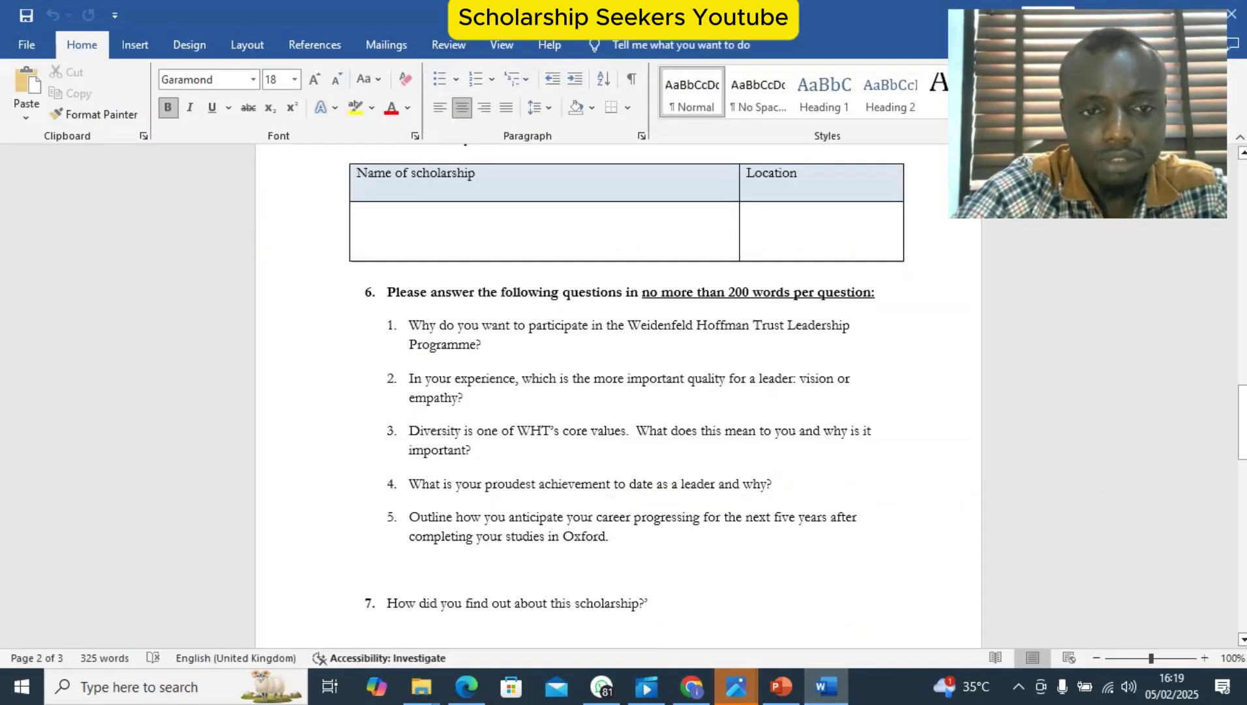
pyautogui.moveTo(409, 324); pyautogui.dragTo(493, 346)
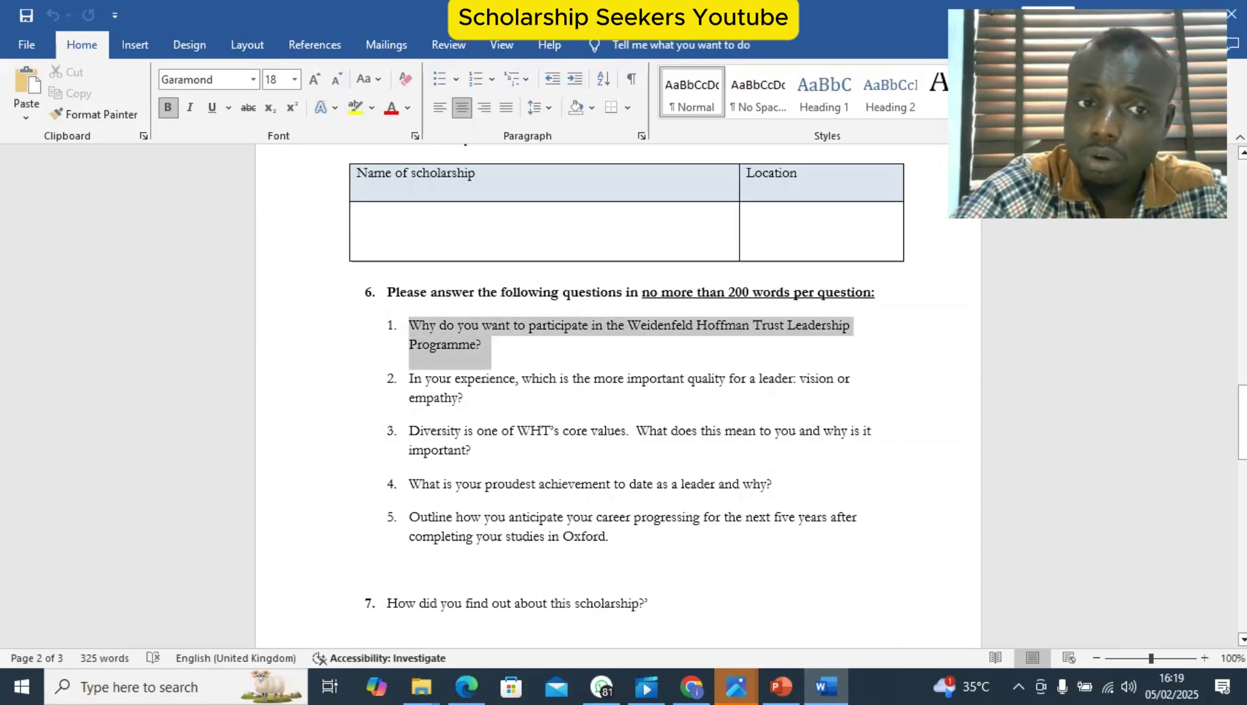
pyautogui.rightClick(460, 326)
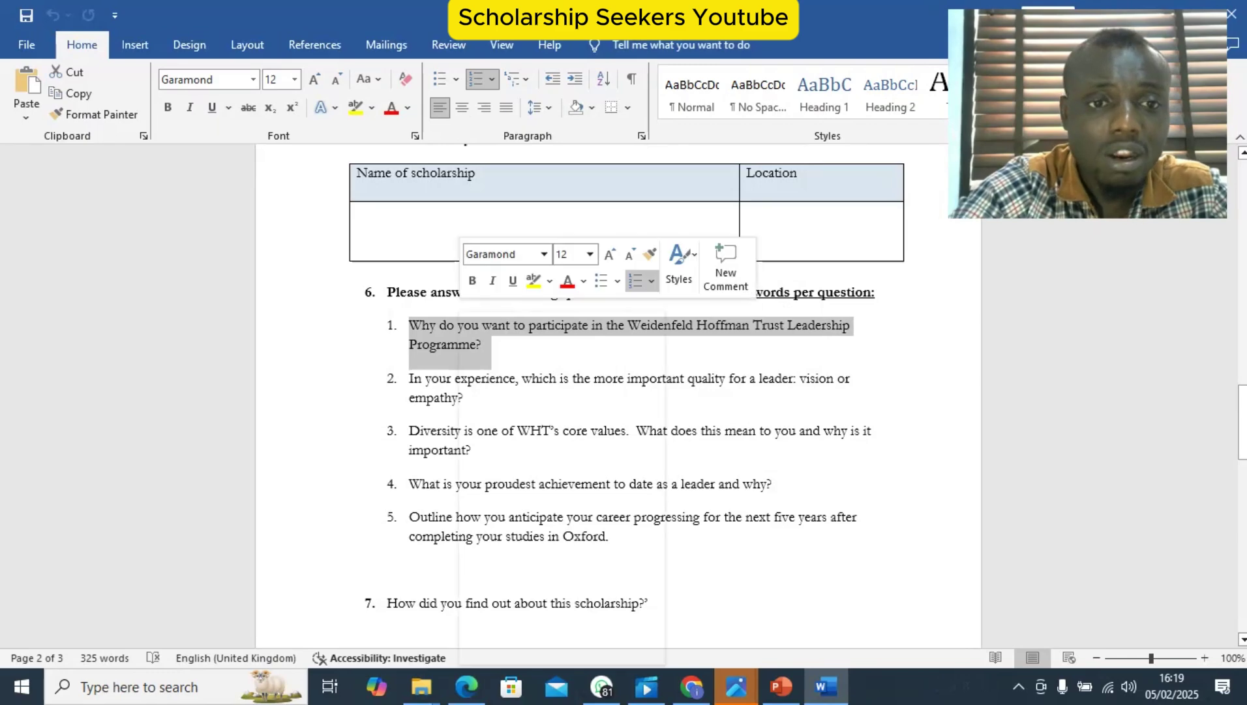
pyautogui.click(496, 377)
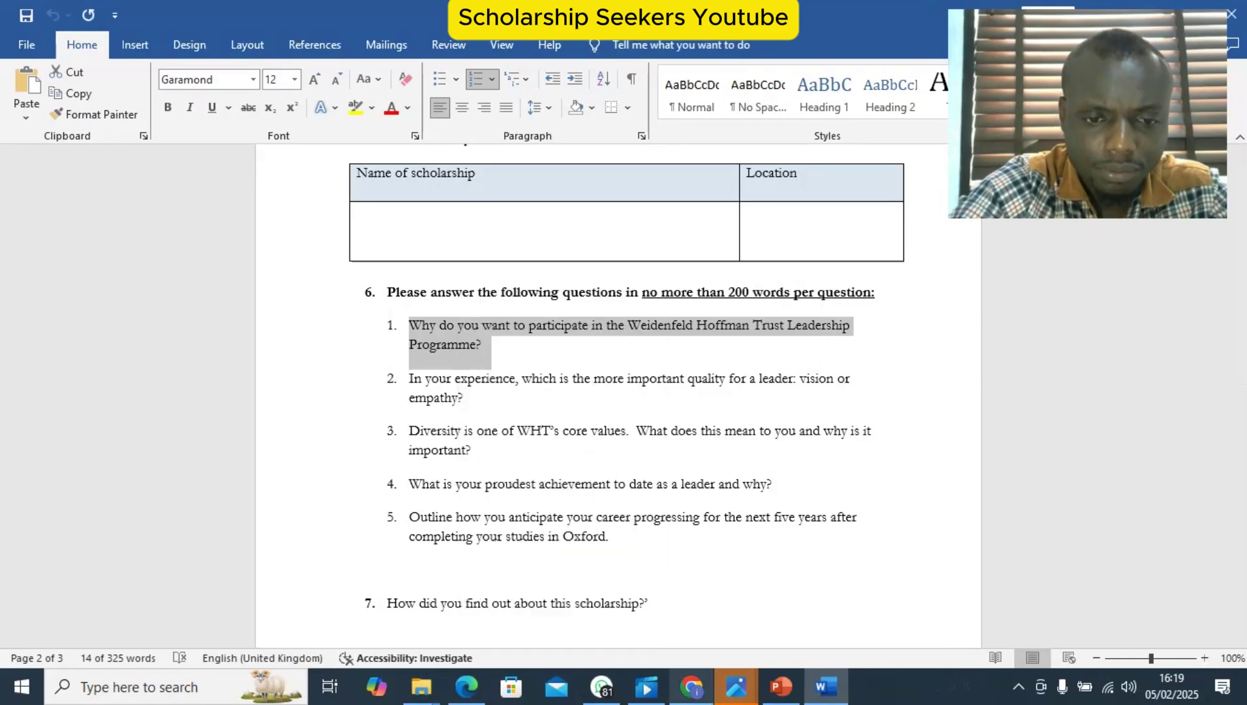
# - Return to ChatGPT in Chrome, extend the prompt with "i have a question right here on my screen" and paste the copied question
pyautogui.click(691, 686)
pyautogui.write('.')
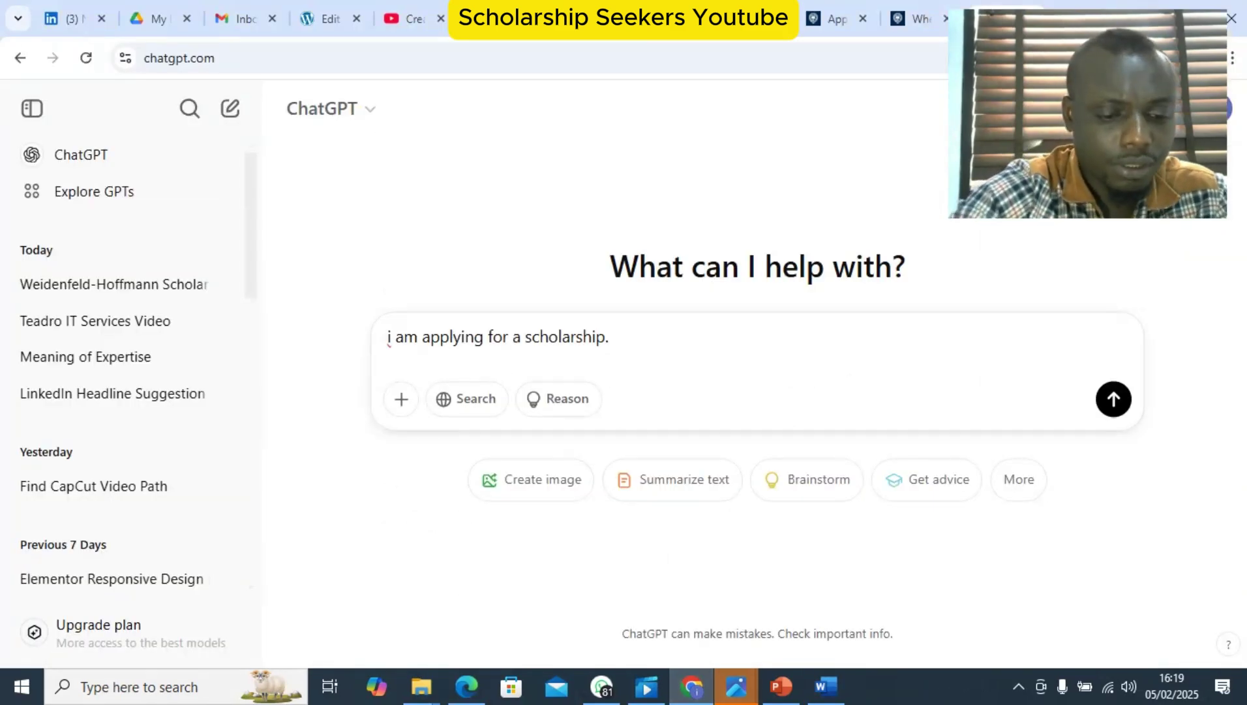
pyautogui.write(' i have ')
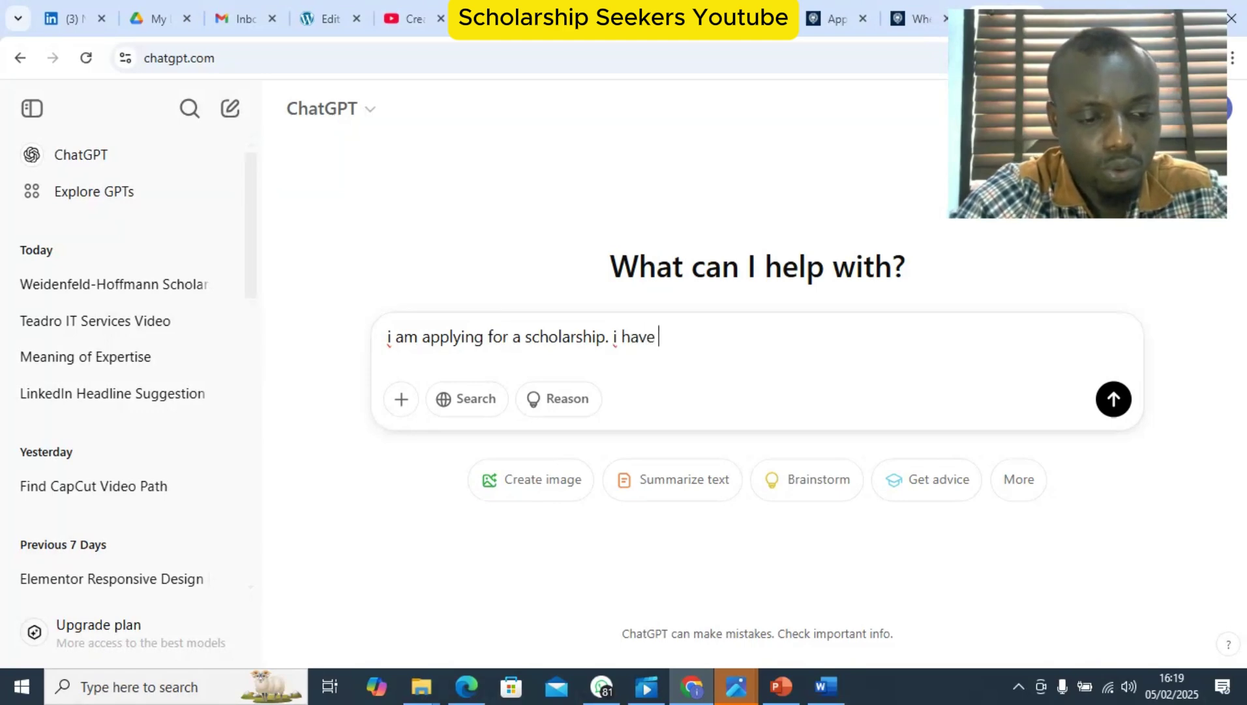
pyautogui.write('a question righy')
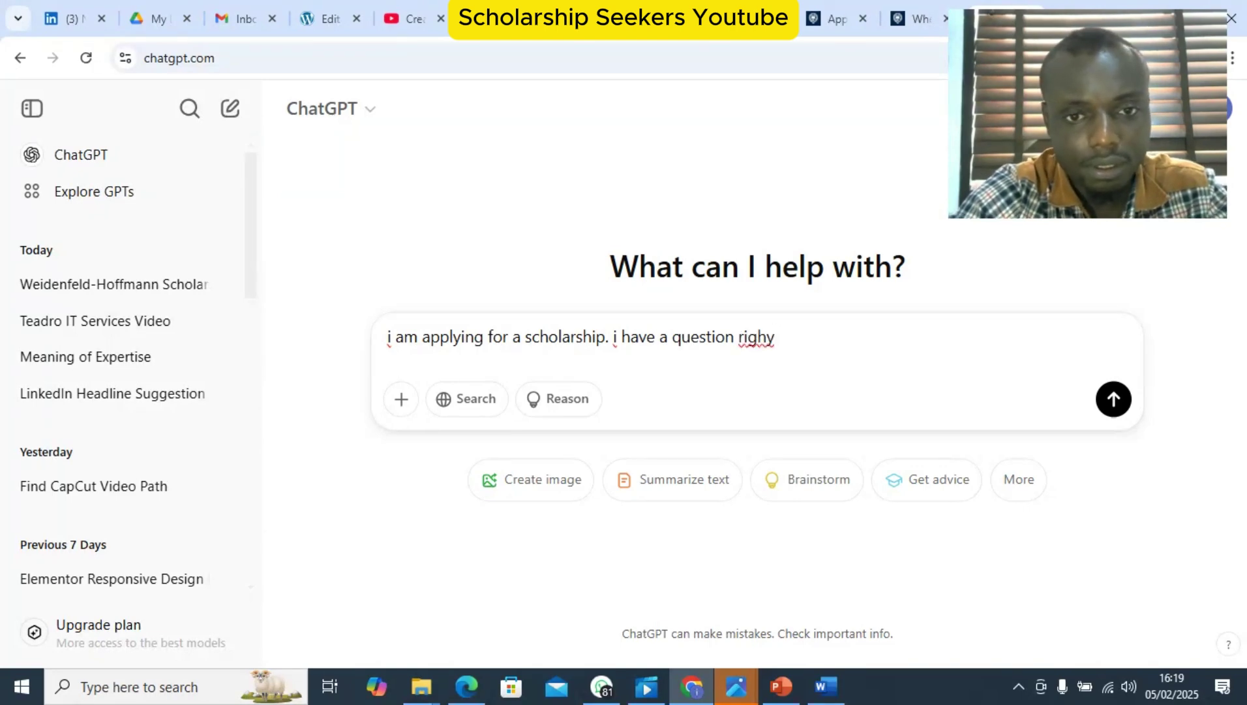
pyautogui.press('BackSpace')
pyautogui.press('BackSpace')
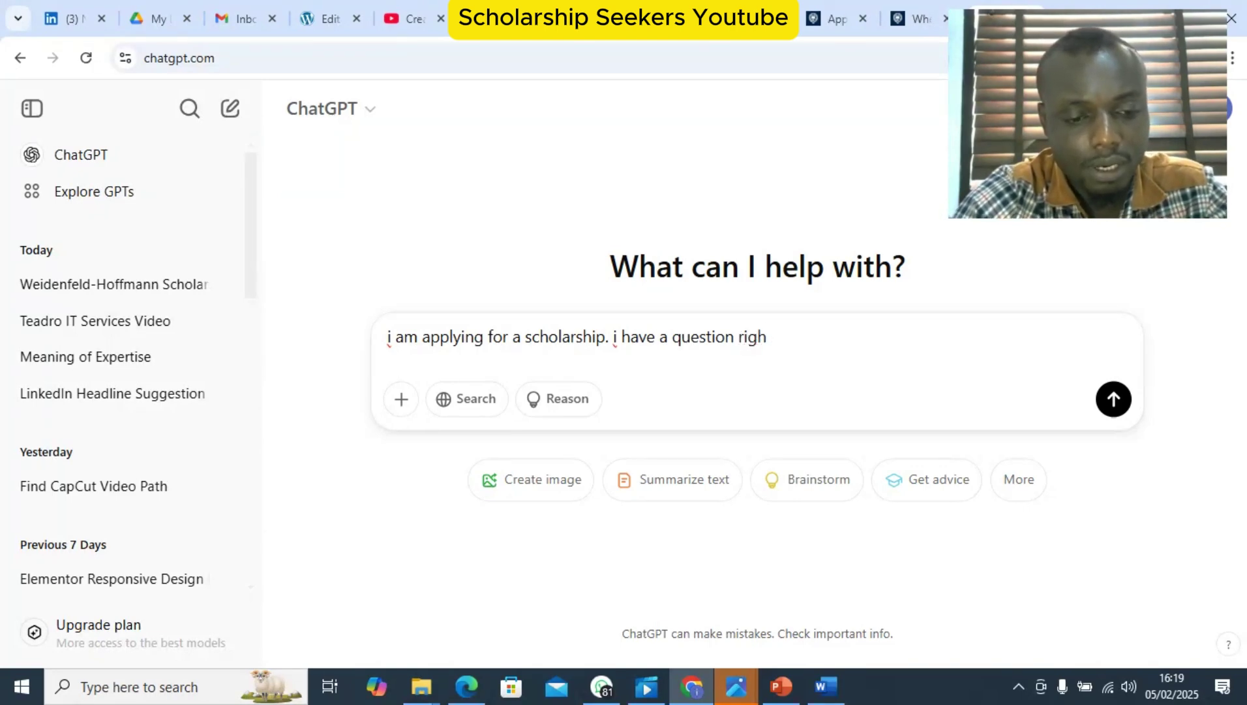
pyautogui.write('t her e')
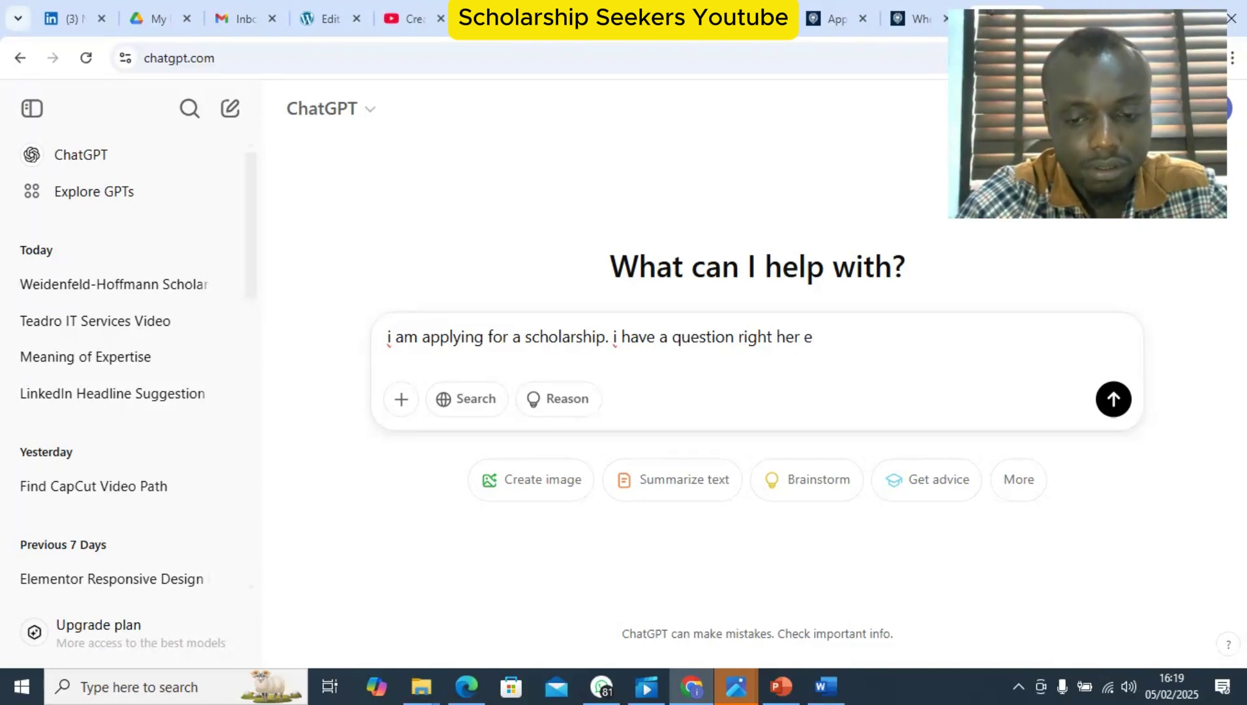
pyautogui.press('BackSpace')
pyautogui.press('BackSpace')
pyautogui.write('e on my screen')
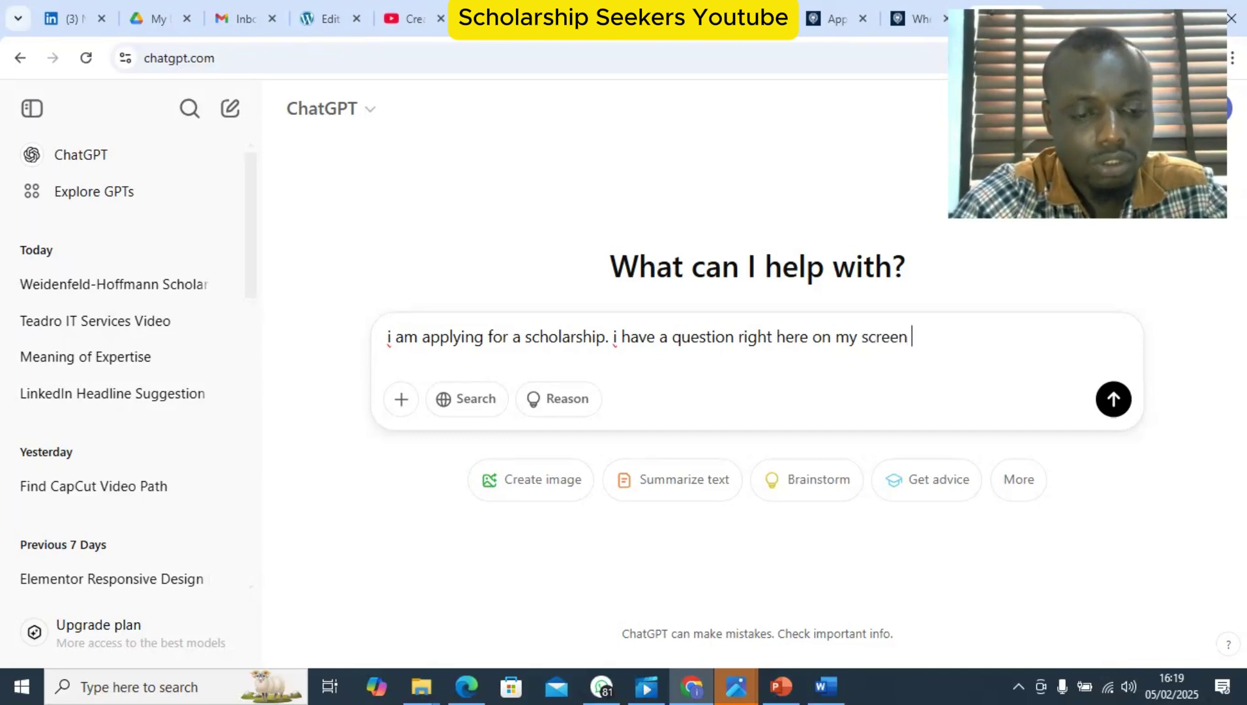
pyautogui.hotkey('ctrl', 'v')
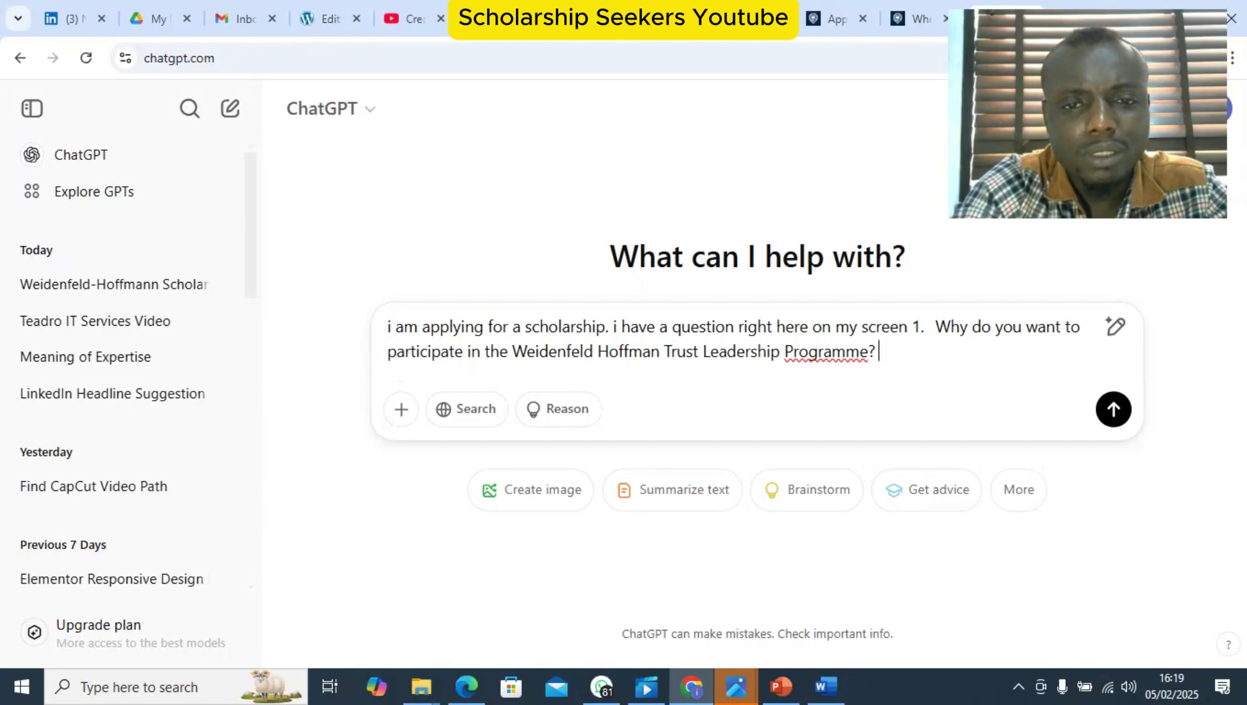
# - Finish the prompt with "help me generate this answer as i want to further myeducation and improve.", send it and skim the reply
pyautogui.write('help me')
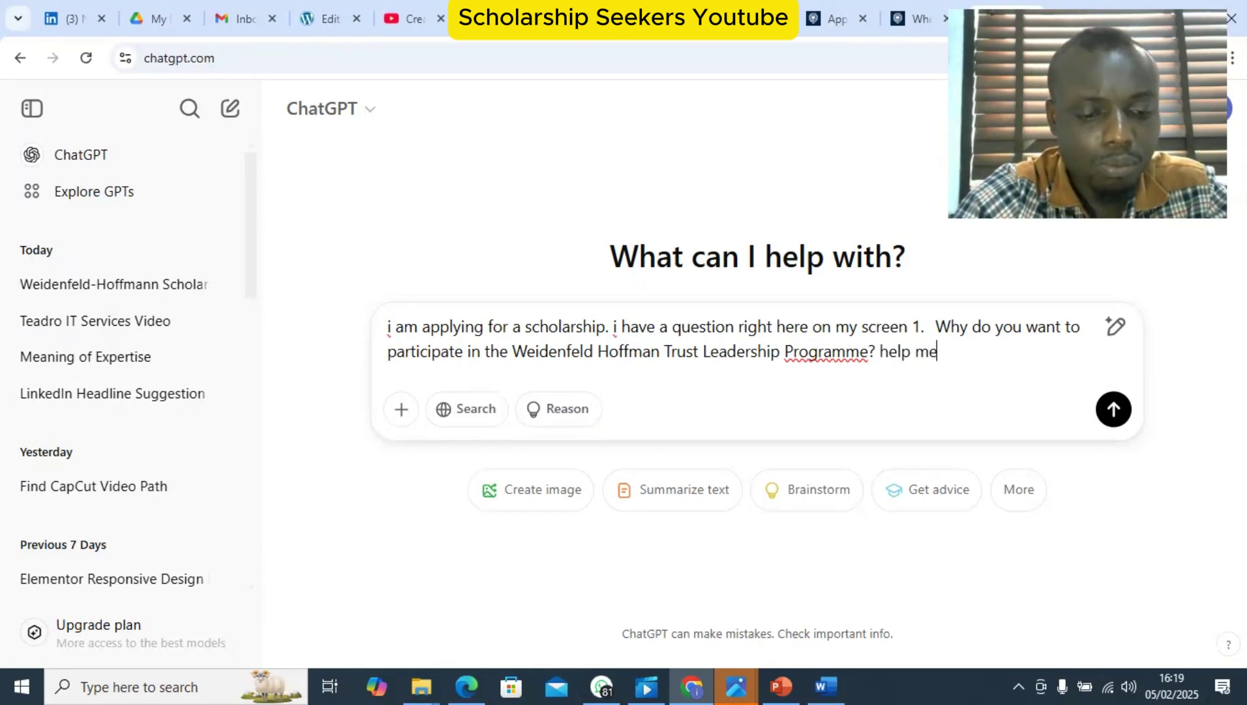
pyautogui.write(' generate th')
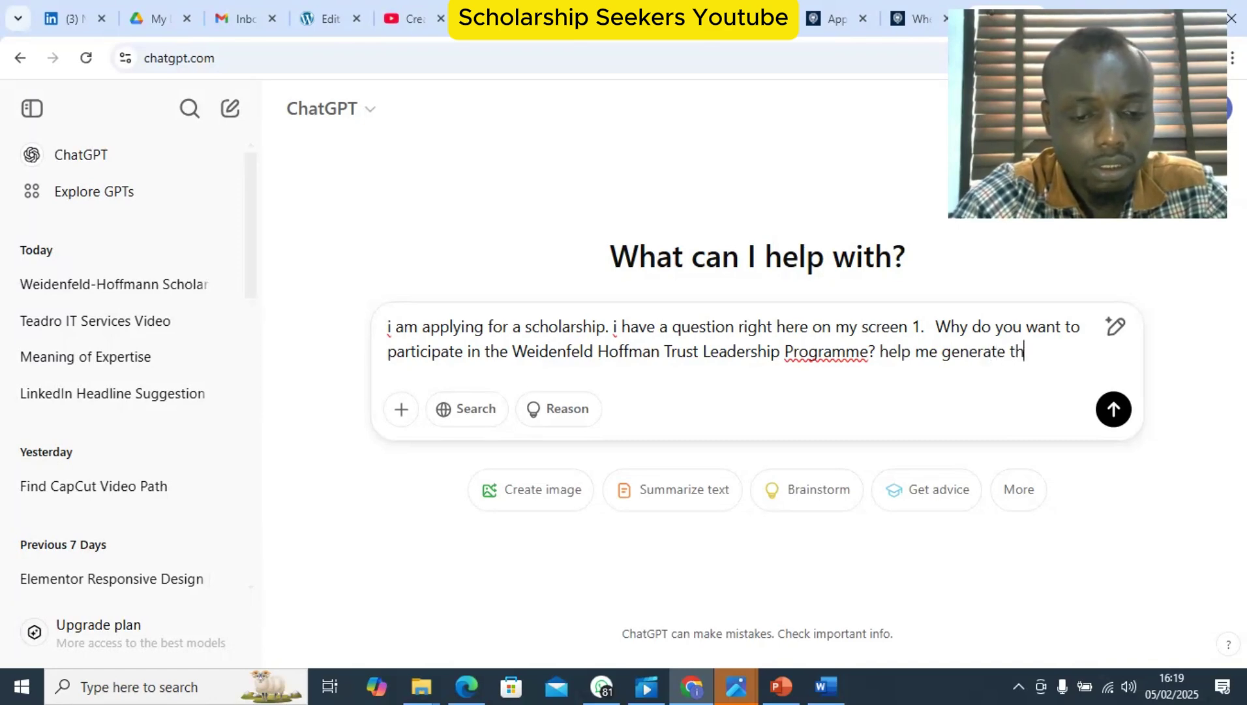
pyautogui.write('is answer ')
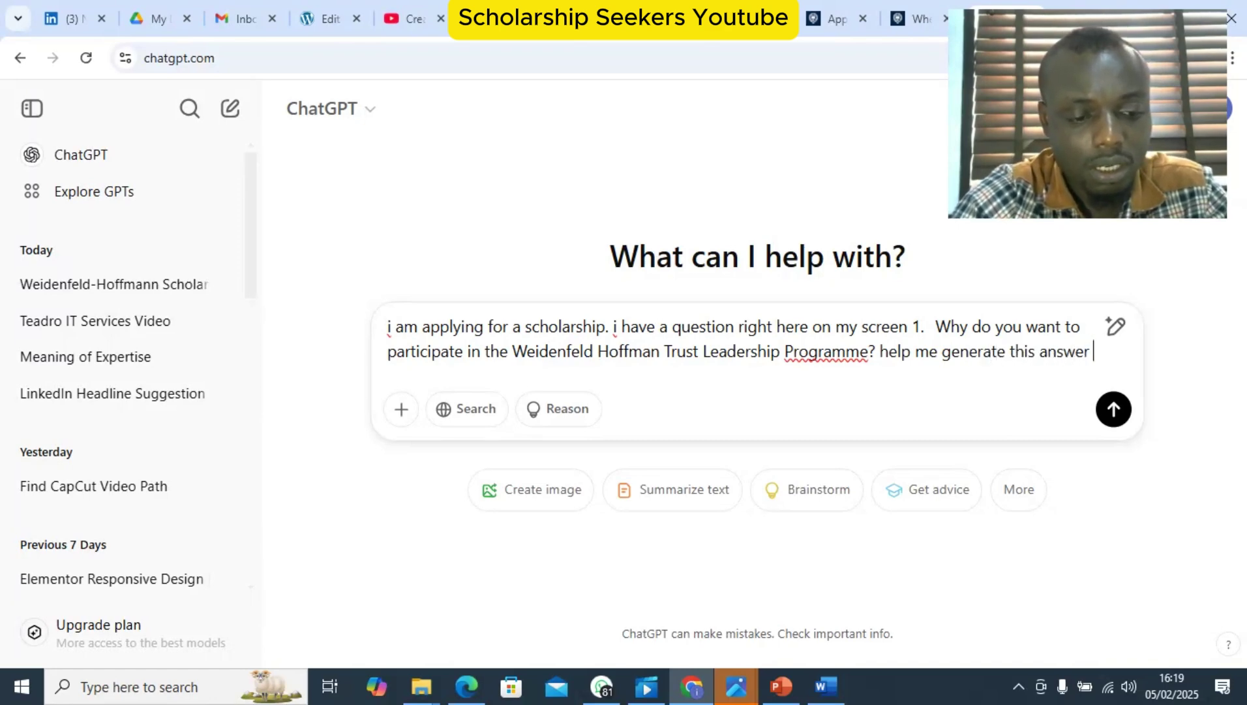
pyautogui.write('as i want to')
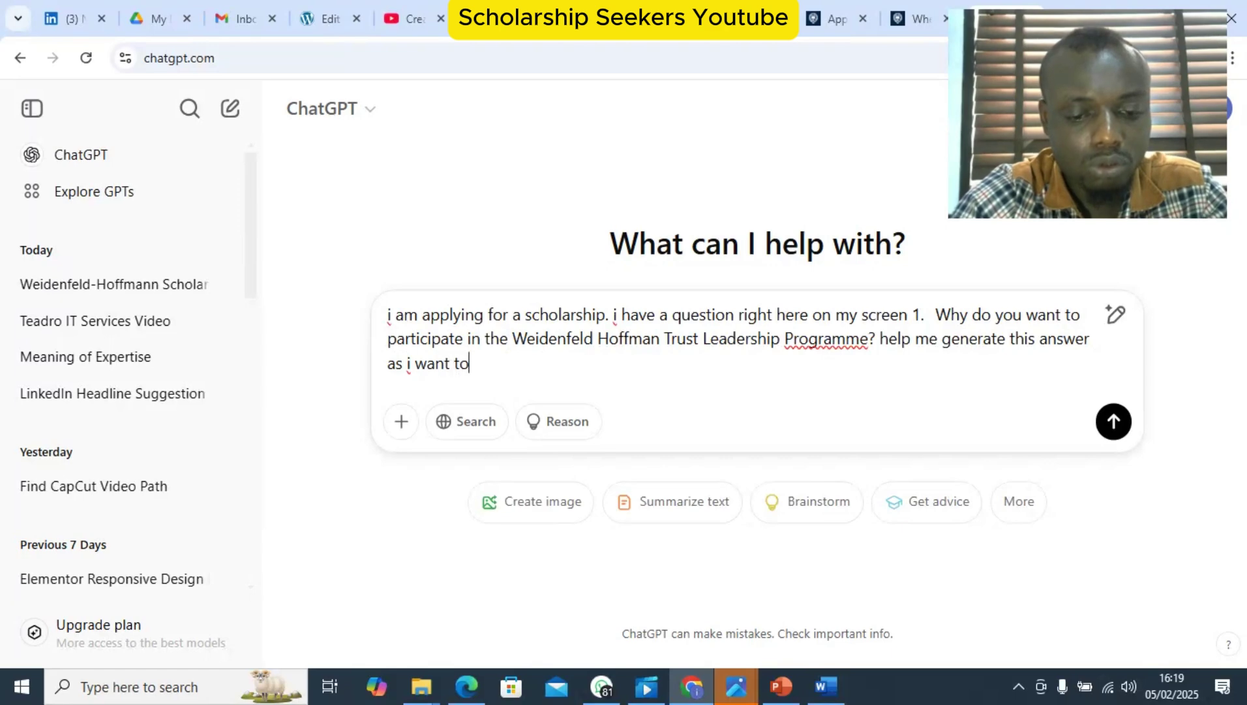
pyautogui.write(' further my')
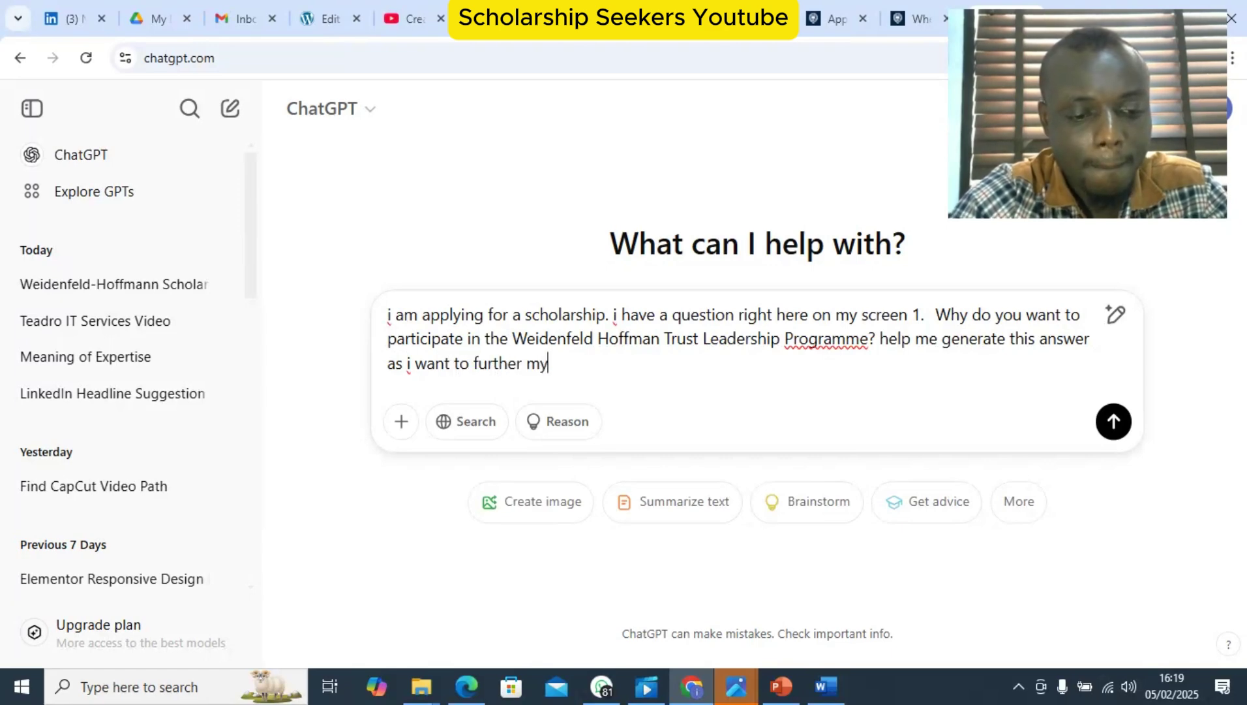
pyautogui.write('education a')
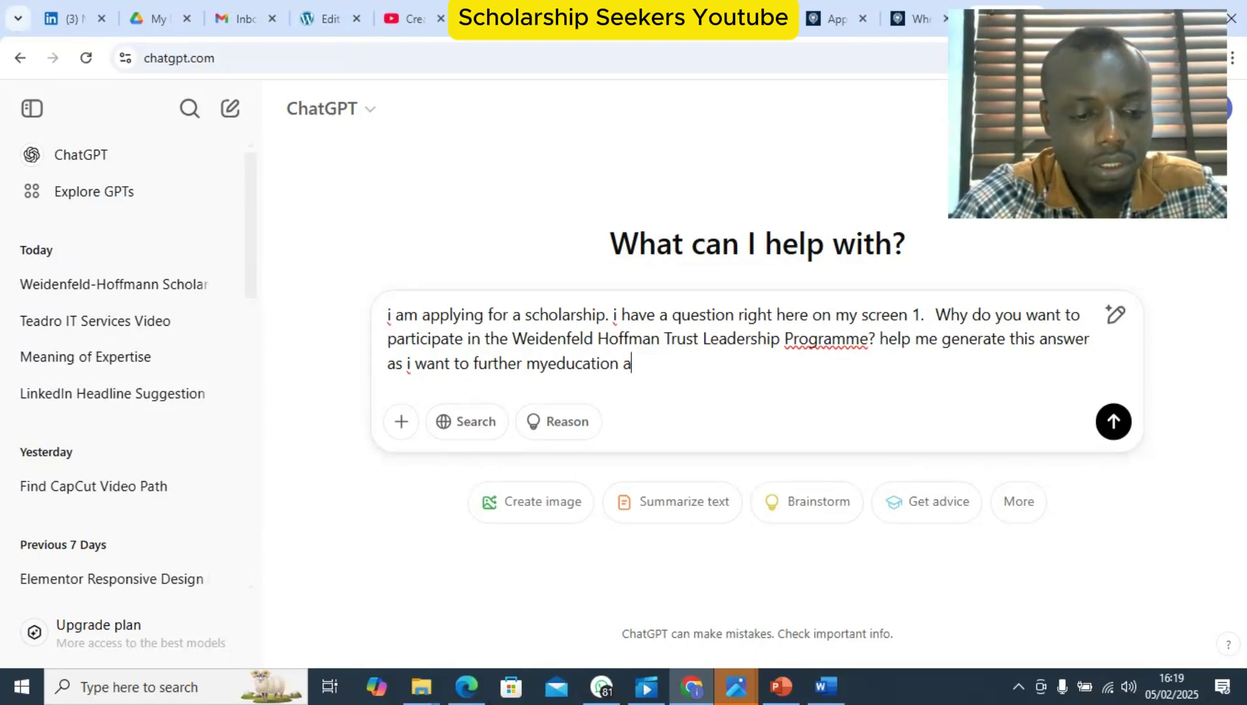
pyautogui.write('nd improve')
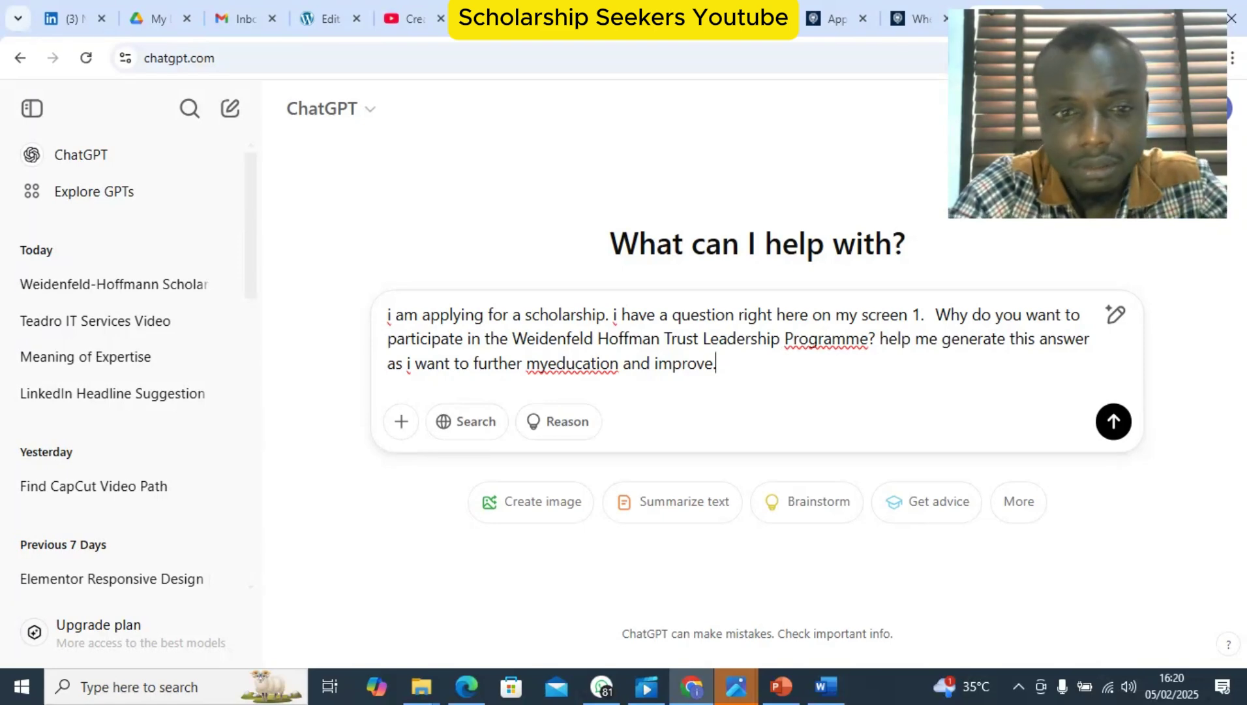
pyautogui.press('Return')
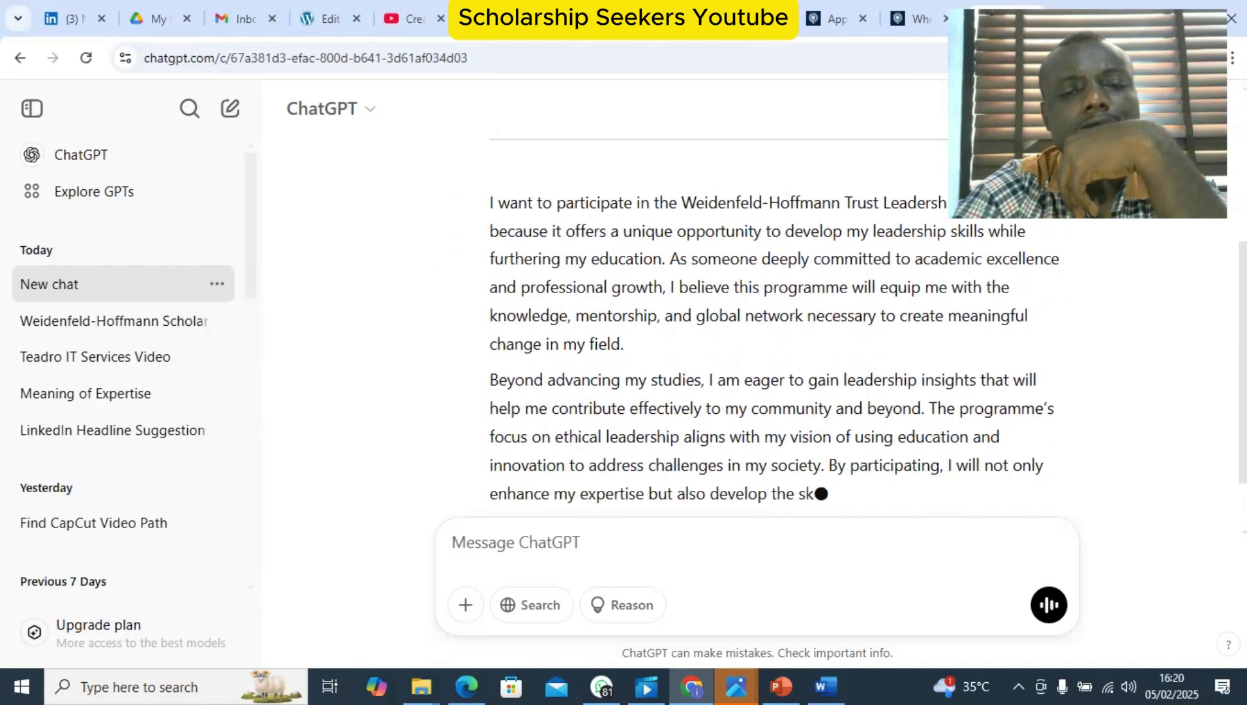
pyautogui.scroll(6, 776, 326)
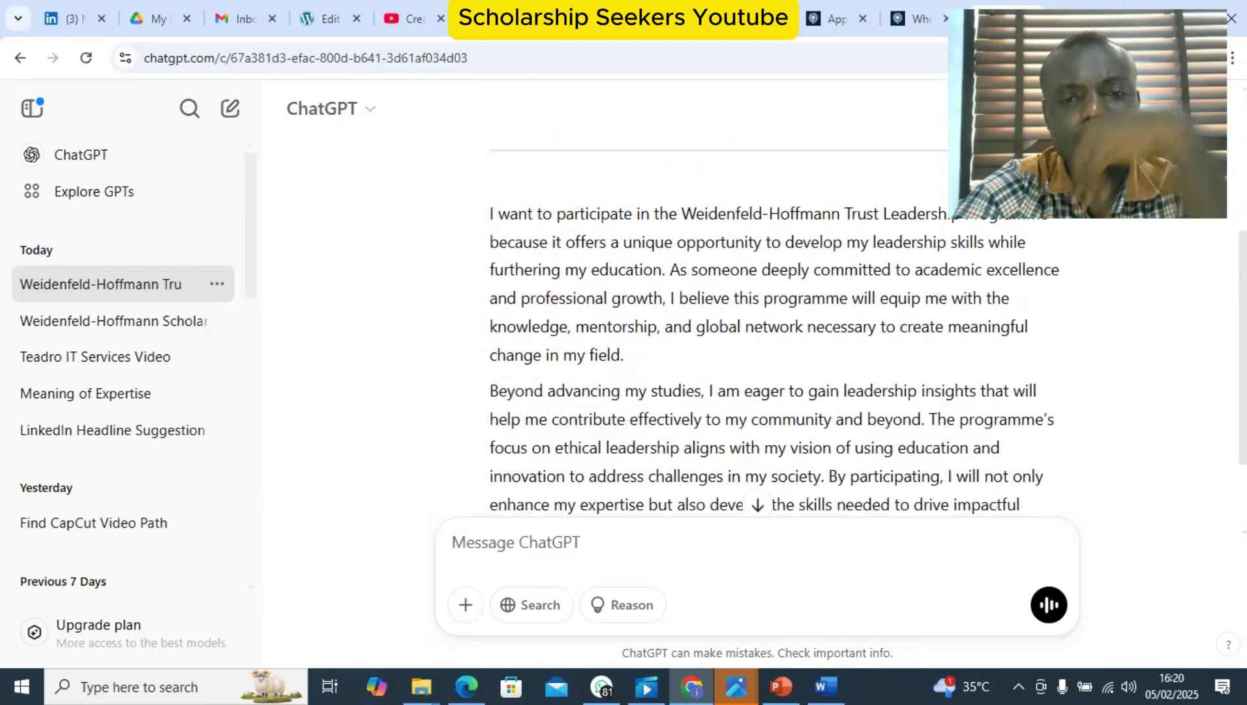
pyautogui.scroll(-3, 776, 326)
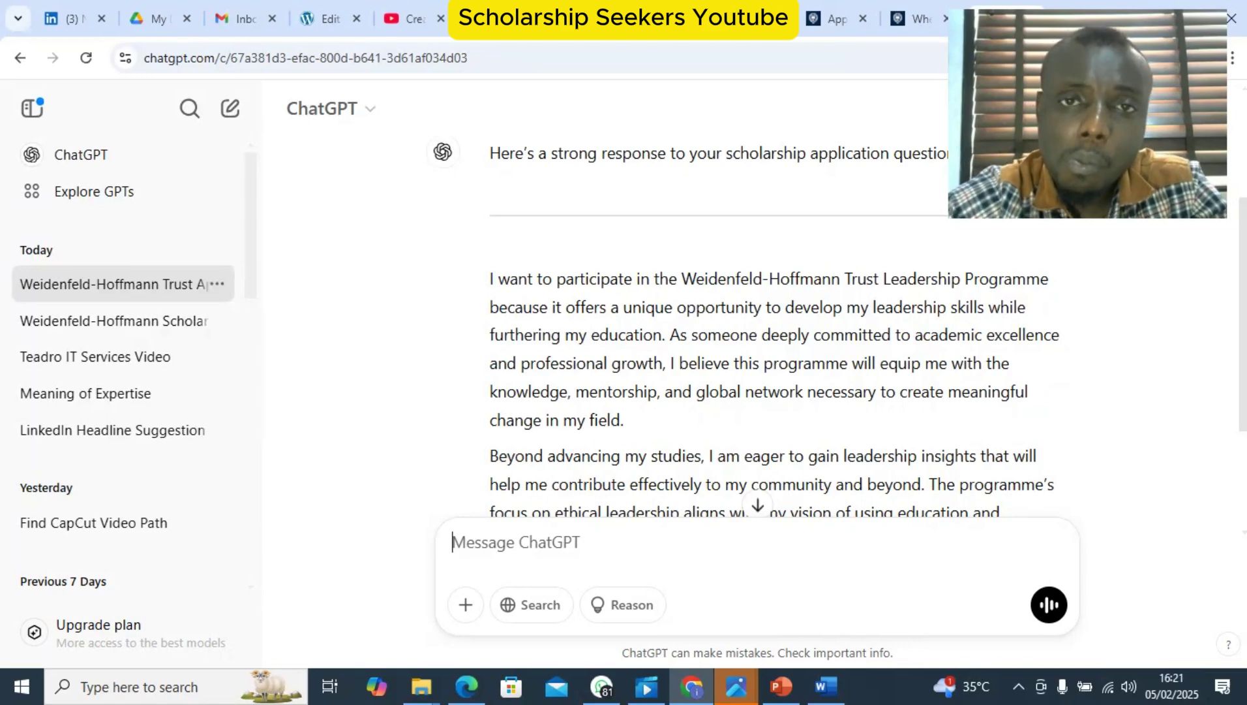
# - Return to Oxford's Application Guide page and review its sections from Starting your application to Declaration and payment
pyautogui.click(828, 18)
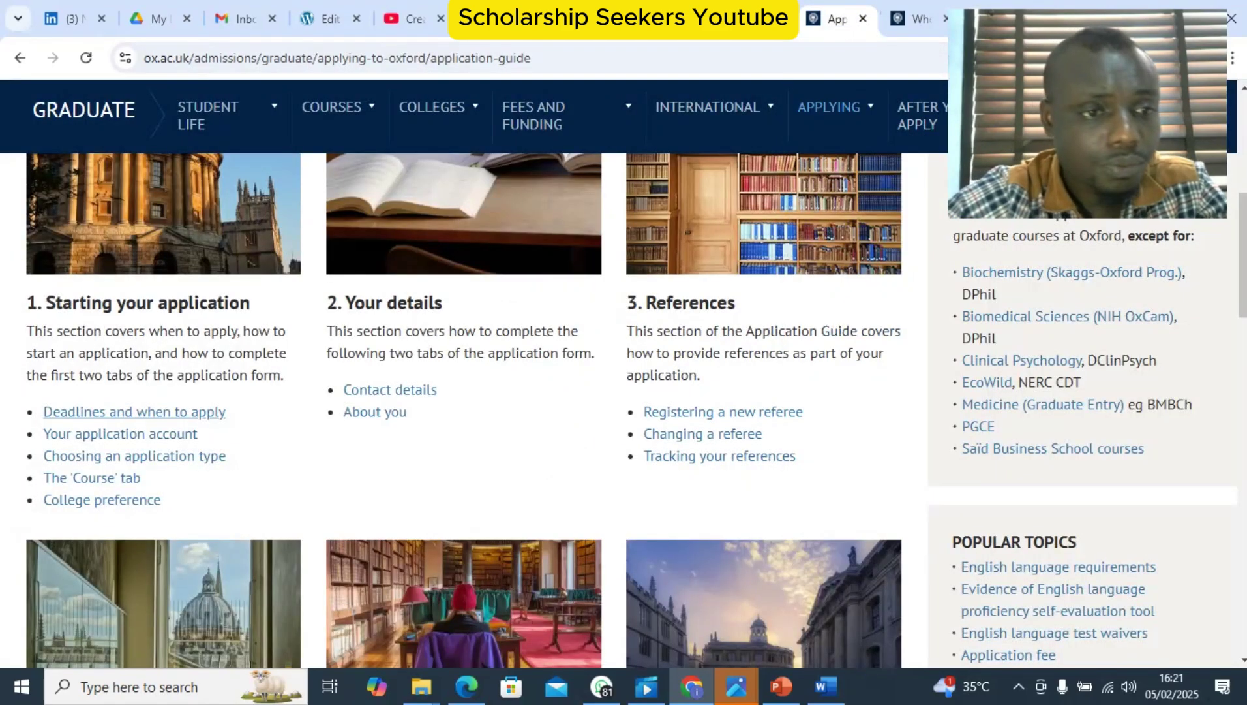
pyautogui.scroll(3, 763, 375)
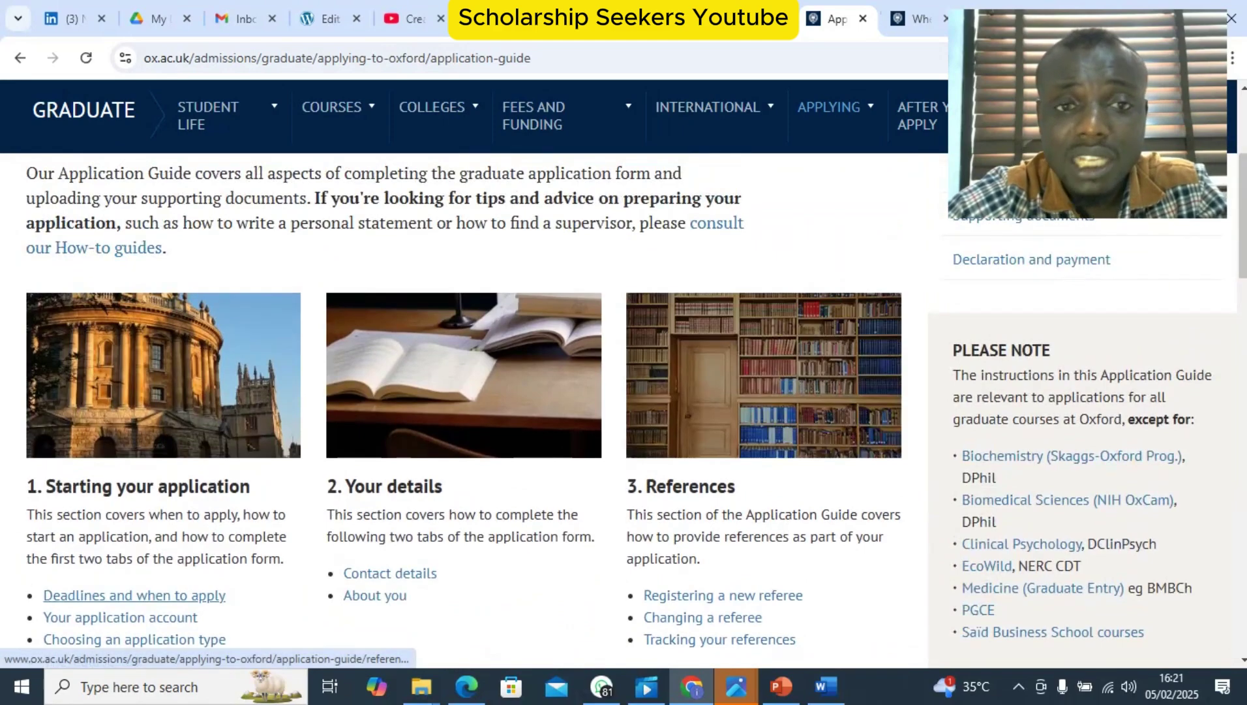
pyautogui.scroll(-6, 763, 375)
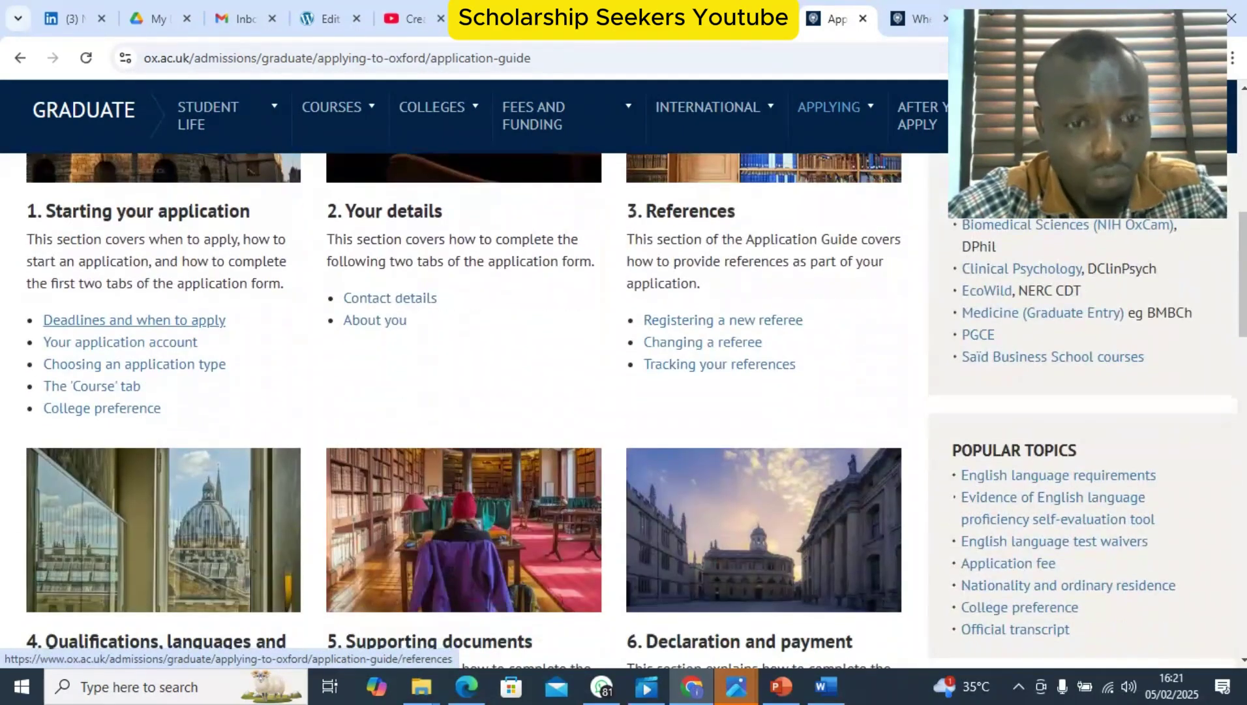
pyautogui.scroll(-4, 457, 409)
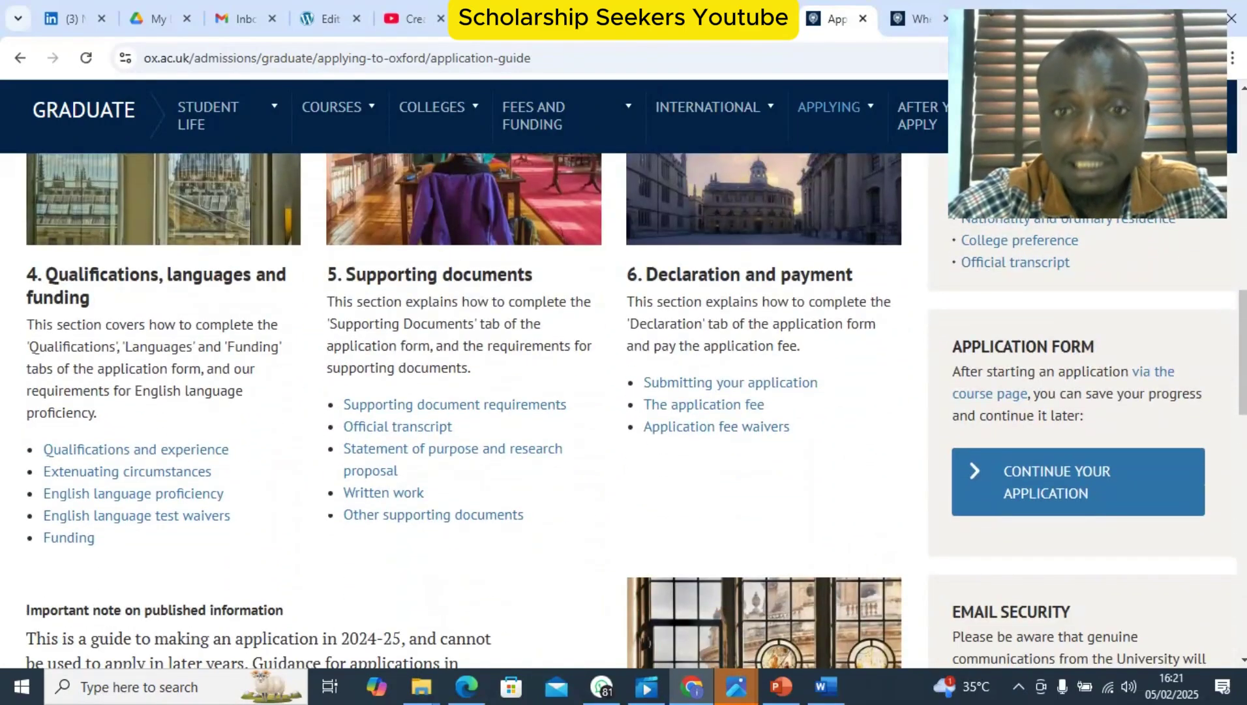
pyautogui.scroll(-4, 763, 375)
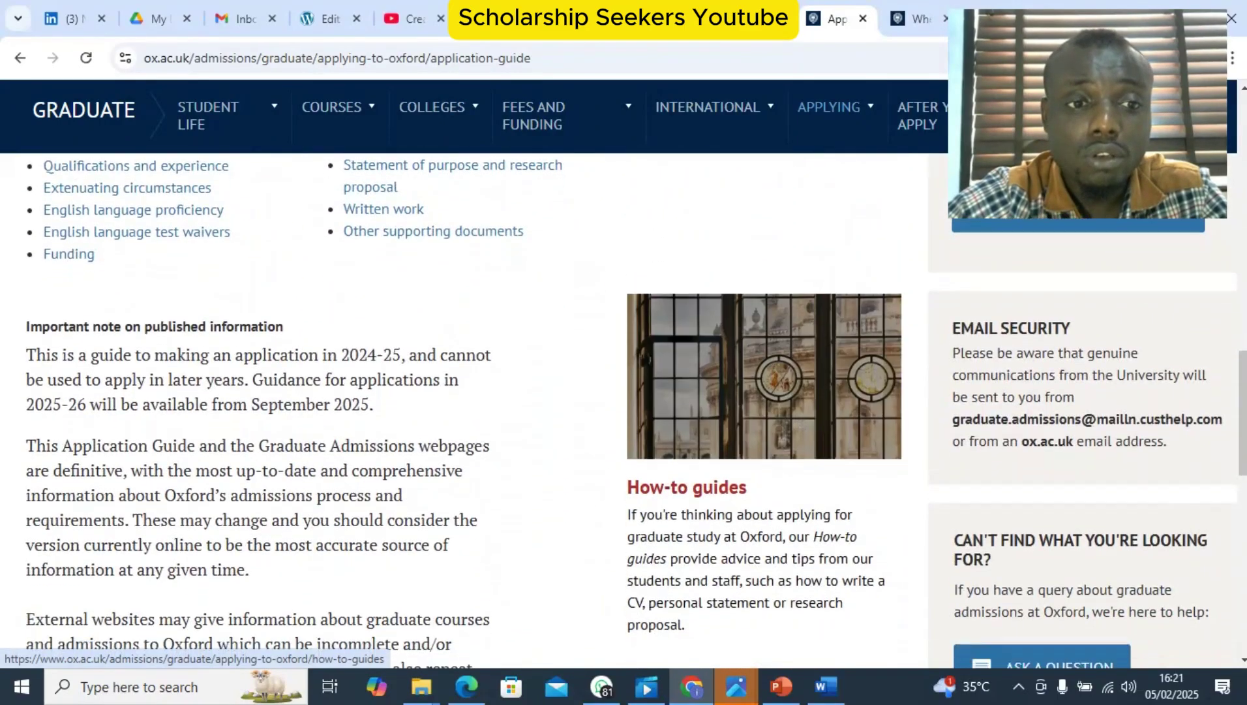
pyautogui.scroll(-8, 763, 375)
pyautogui.scroll(15, 763, 375)
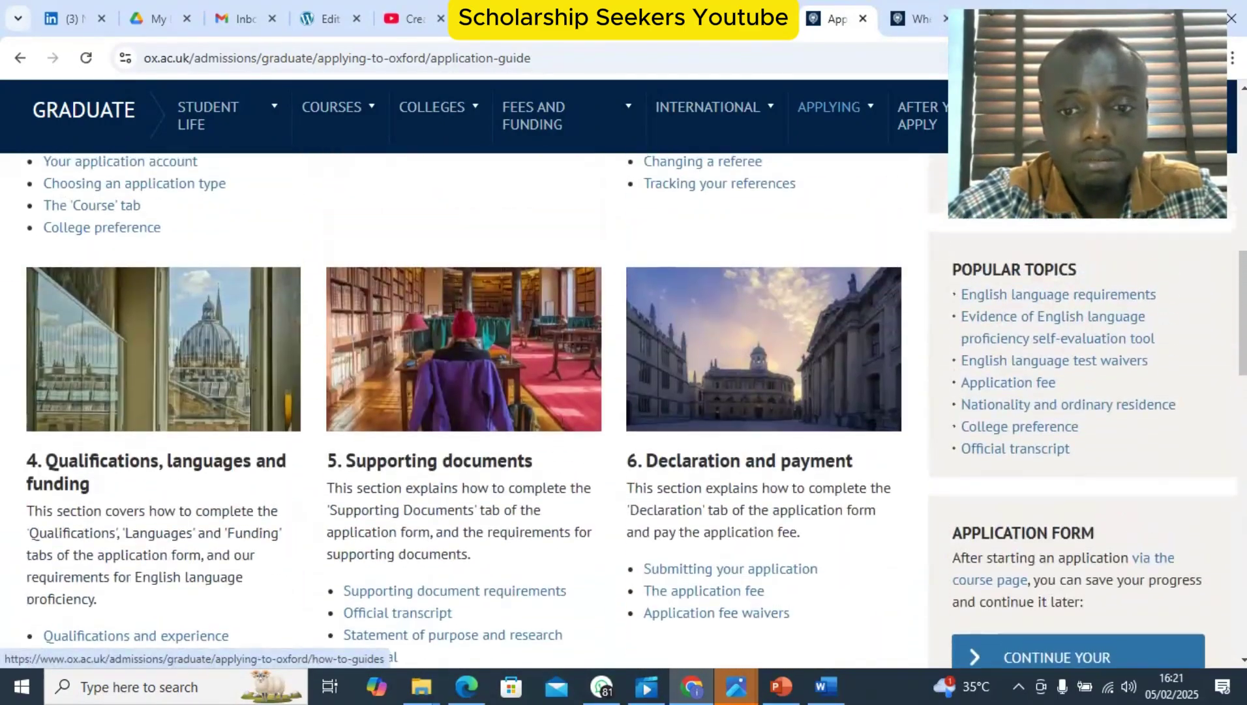
pyautogui.scroll(4, 1077, 483)
pyautogui.scroll(-7, 1077, 483)
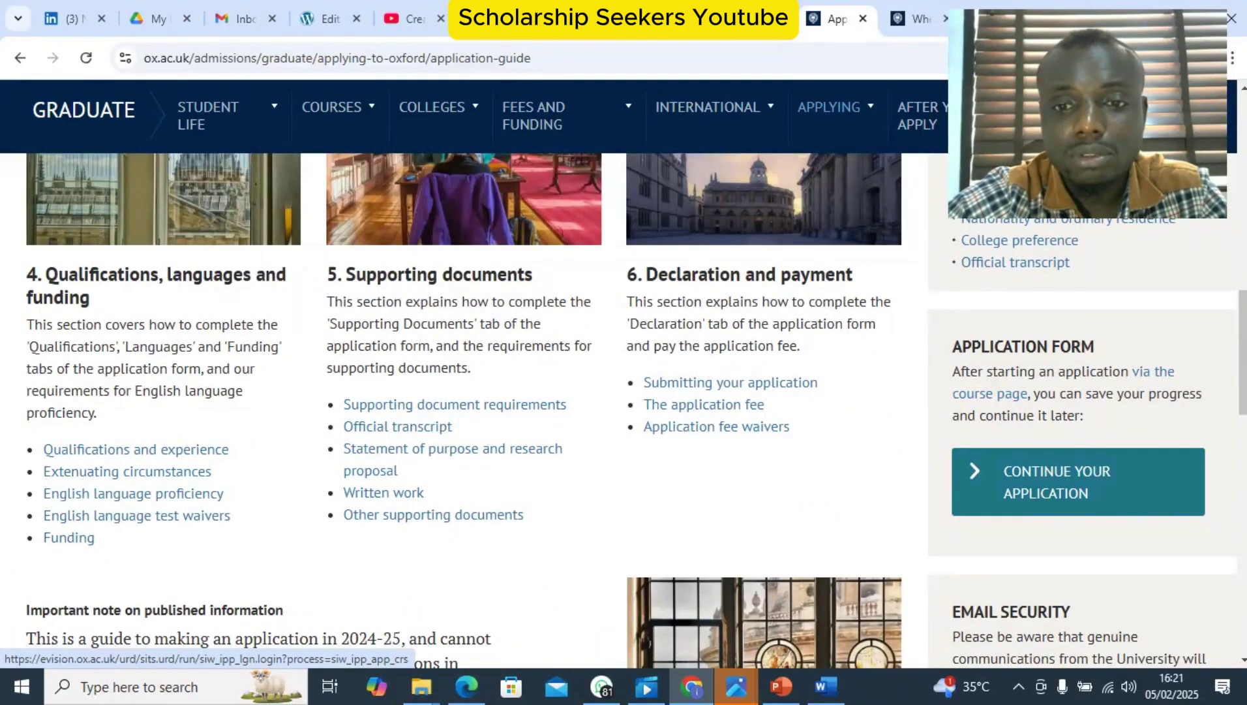
# - Open the Graduate Application Form login page to continue an application, and look over its existing-user and new-user sections
pyautogui.click(1079, 482)
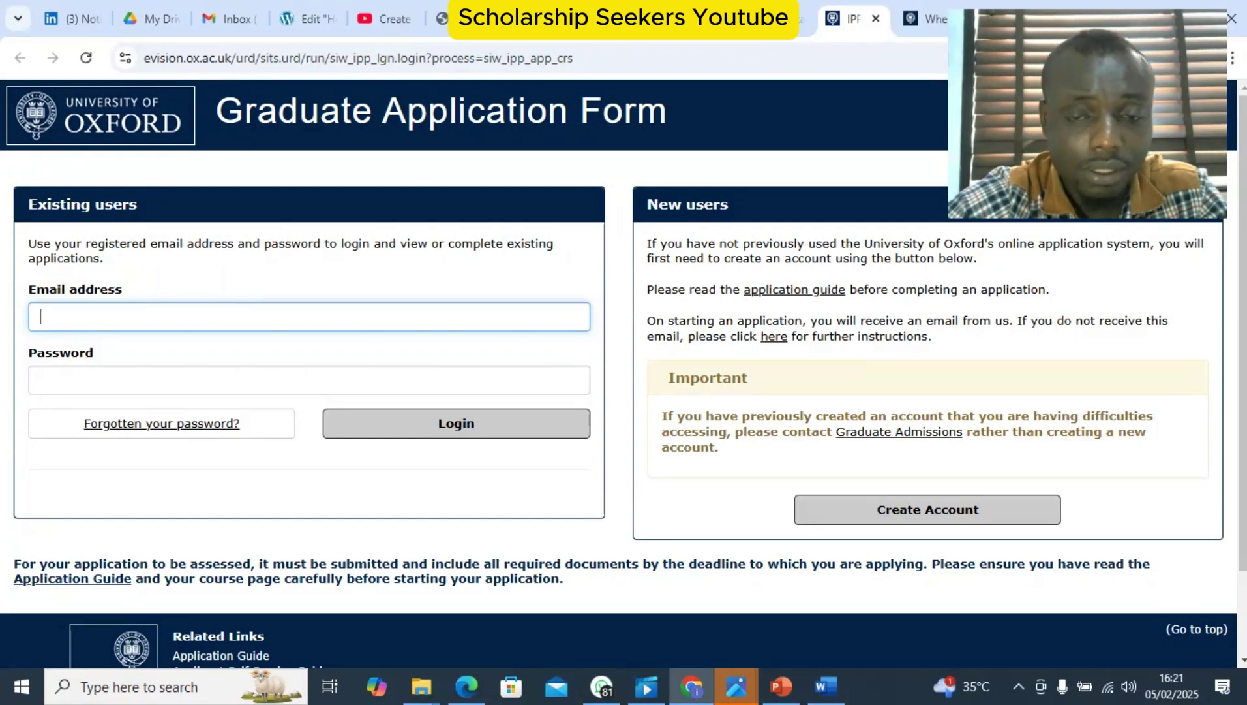
pyautogui.scroll(-2, 928, 509)
pyautogui.scroll(2, 928, 509)
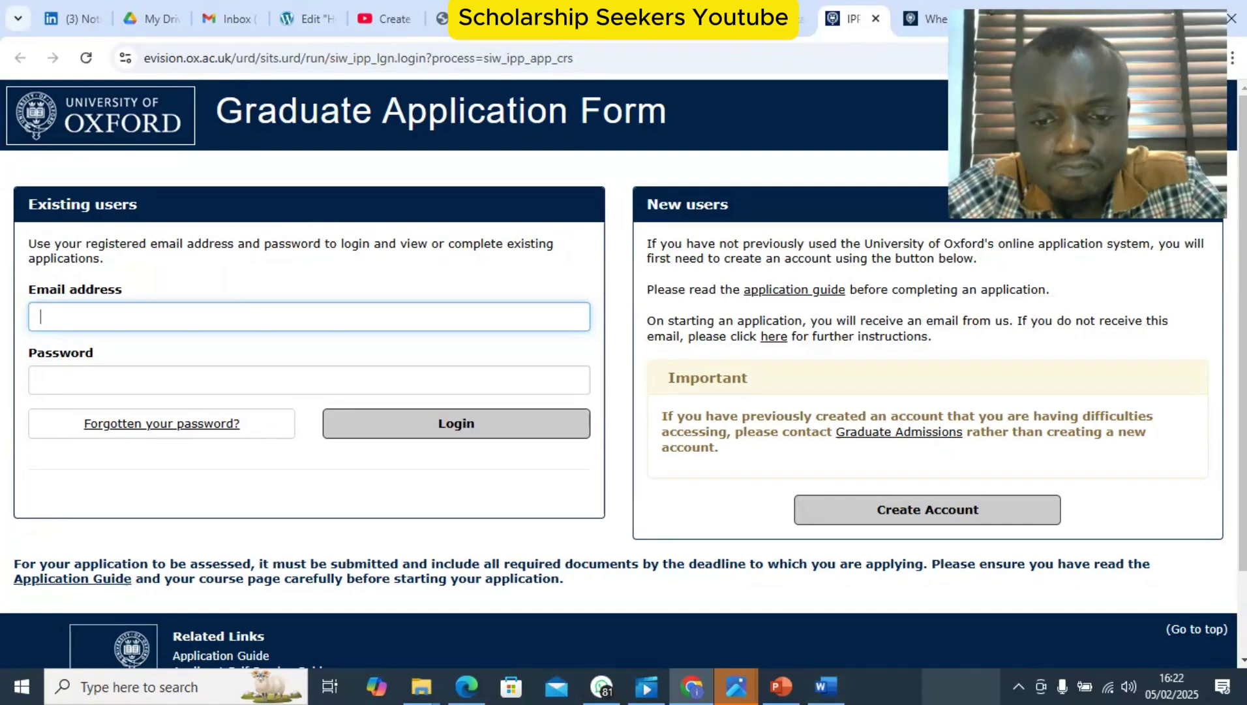
pyautogui.click(1018, 686)
pyautogui.click(1056, 649)
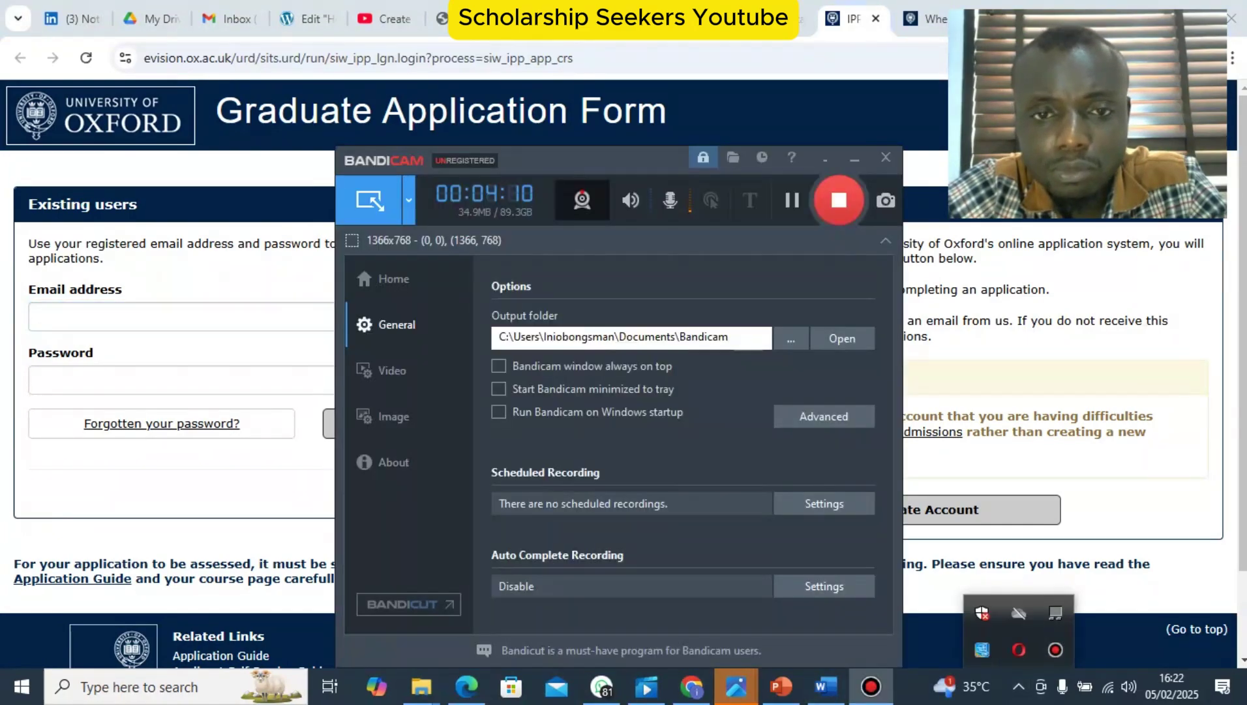